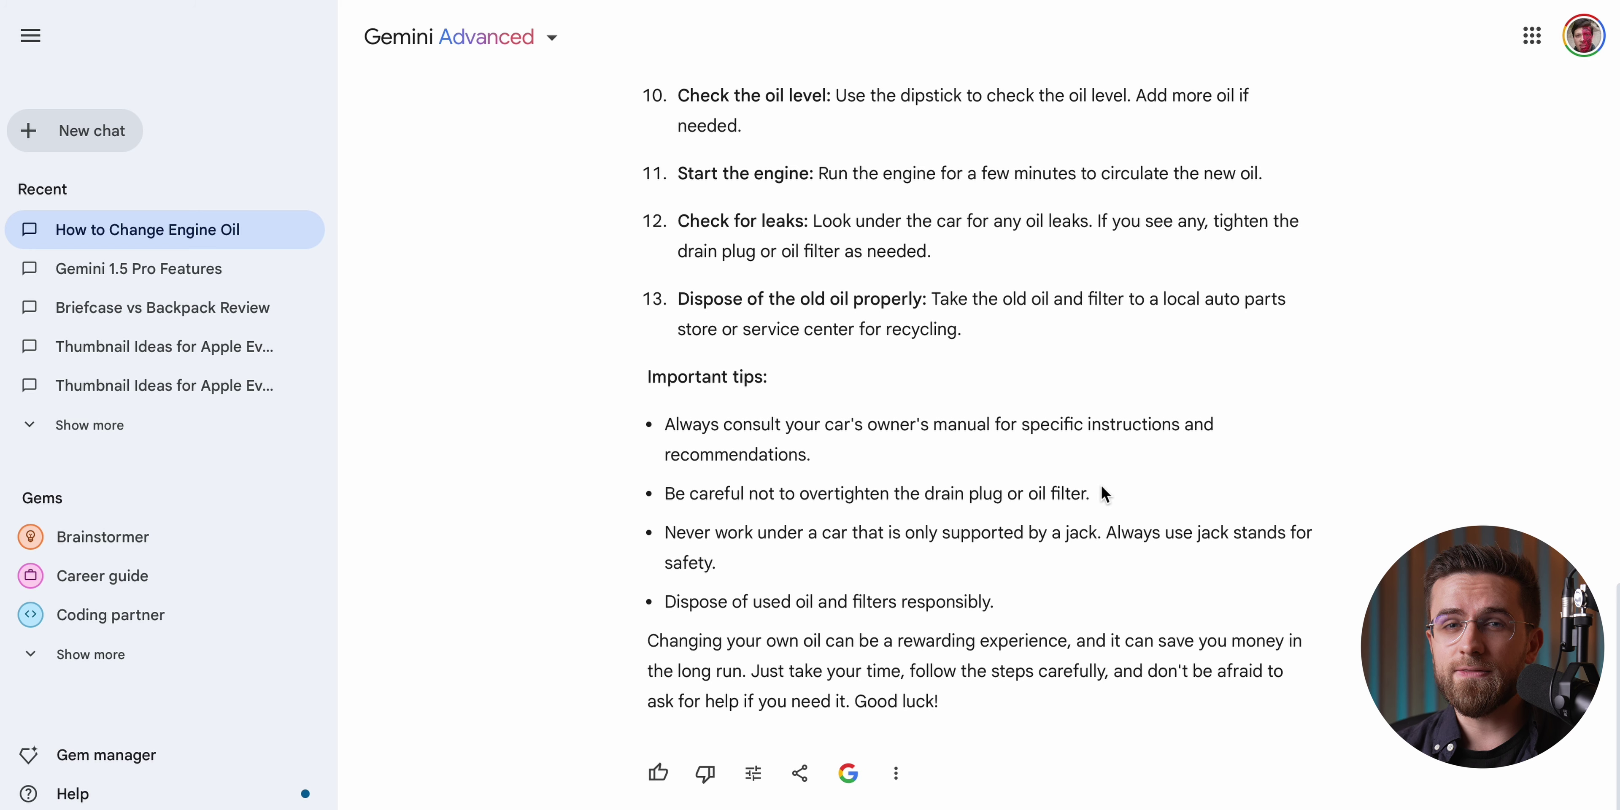
Regenerate the engine oil change response in a simpler version.
{"action": "scroll", "coordinate": [1105, 493], "scroll_direction": "up", "scroll_amount": 1}
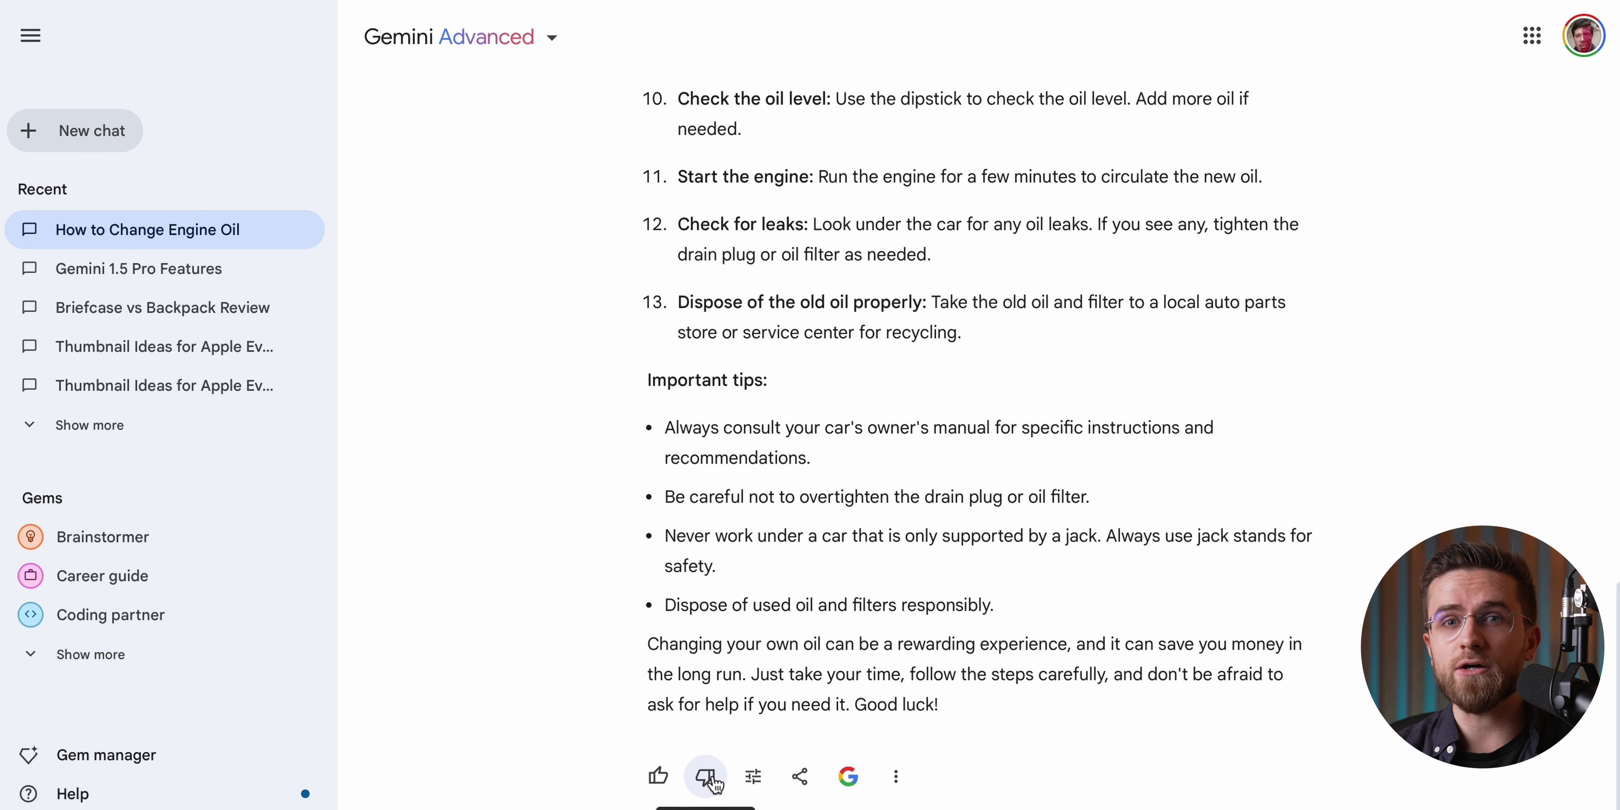
{"action": "left_click", "coordinate": [748, 781]}
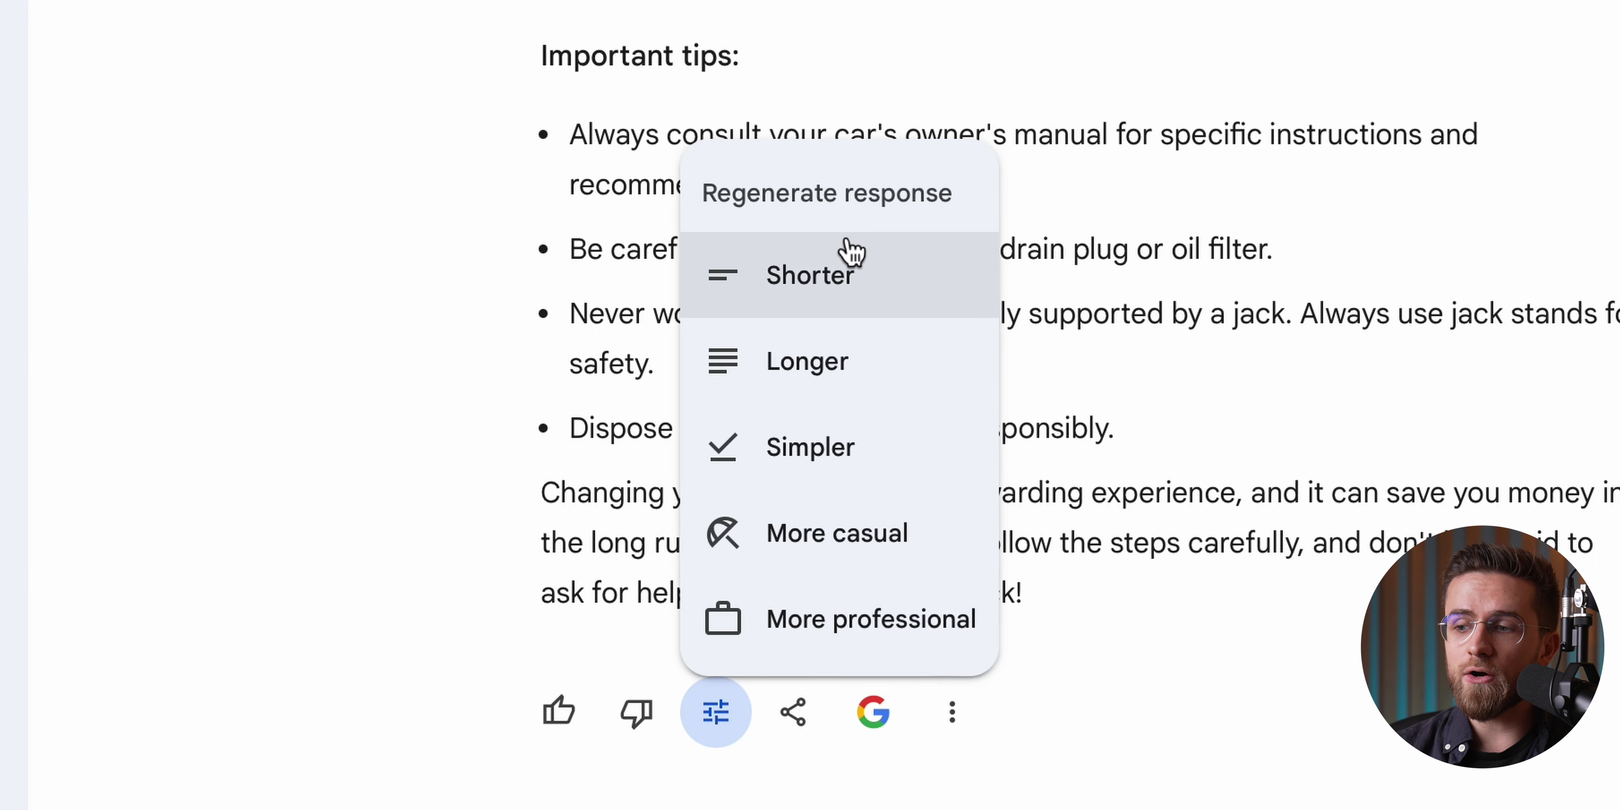
{"action": "left_click", "coordinate": [810, 447]}
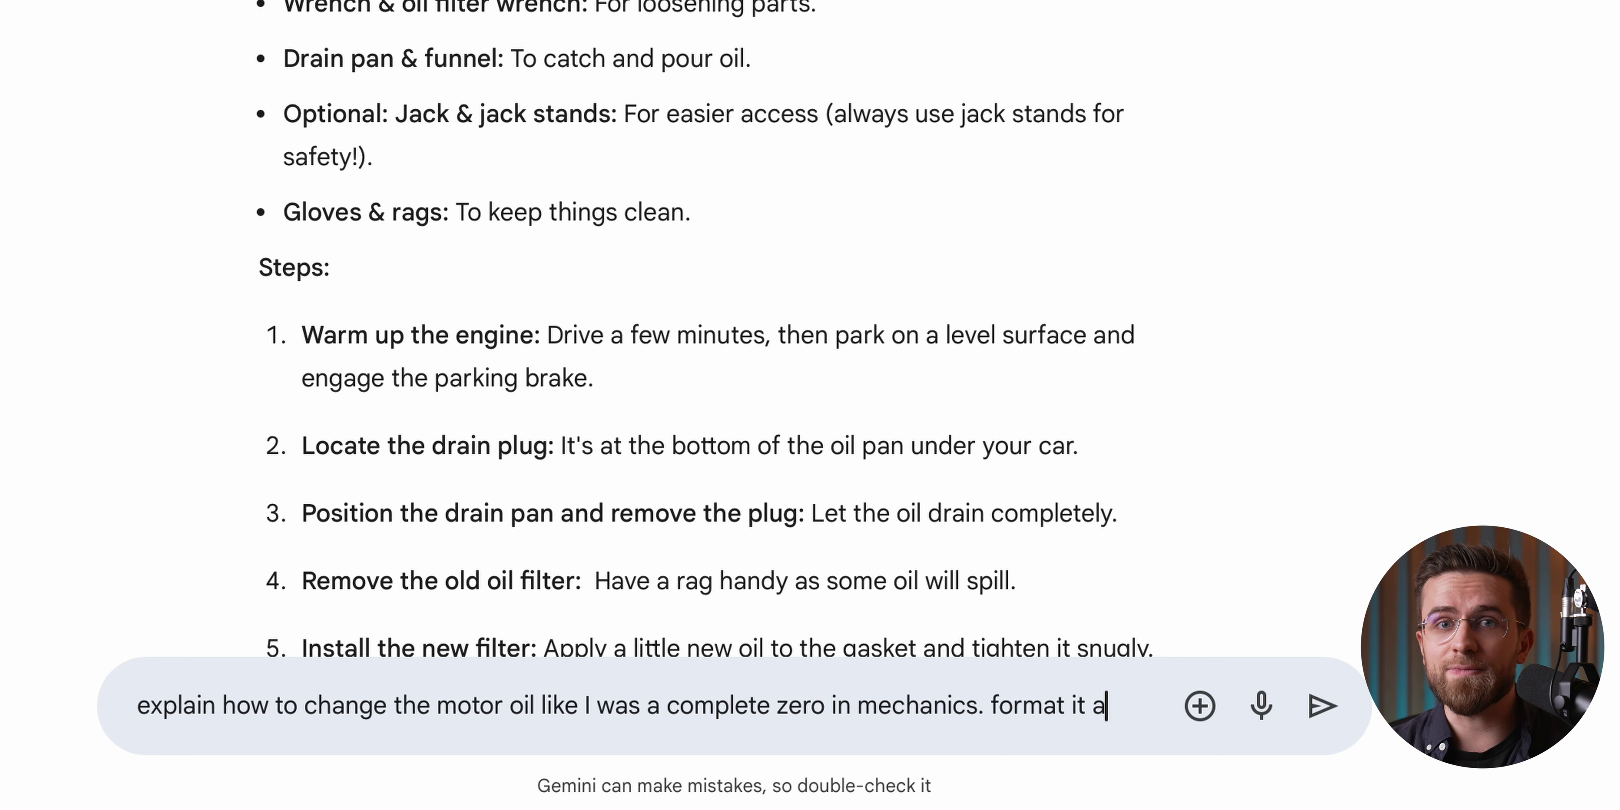
Ask for a motor oil change explanation for a complete zero in mechanics, formatted as an essay in a funny form.
{"action": "type", "text": "s  an essay in"}
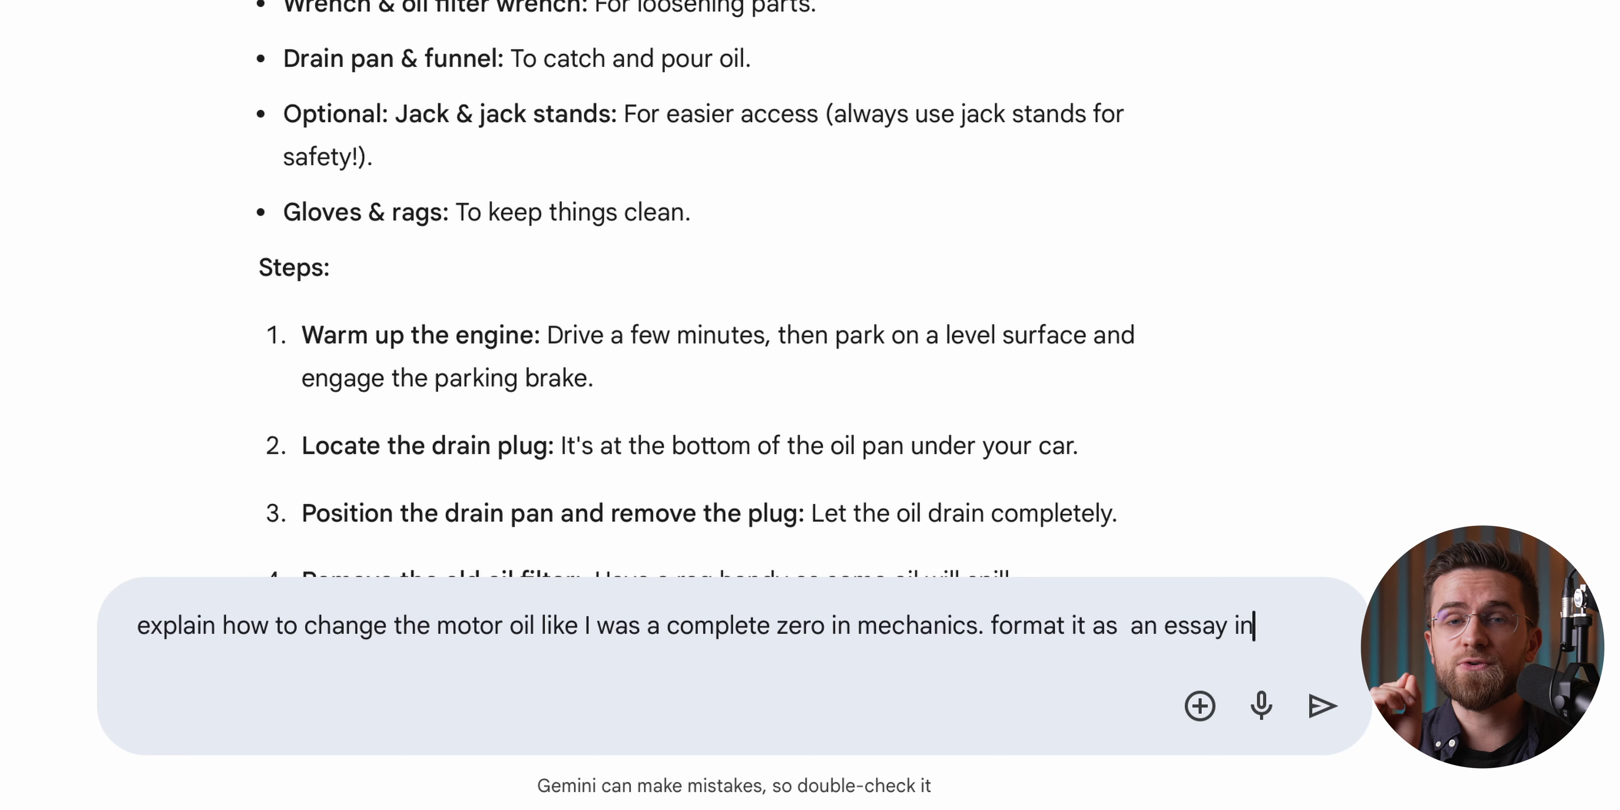
{"action": "type", "text": " a funny "}
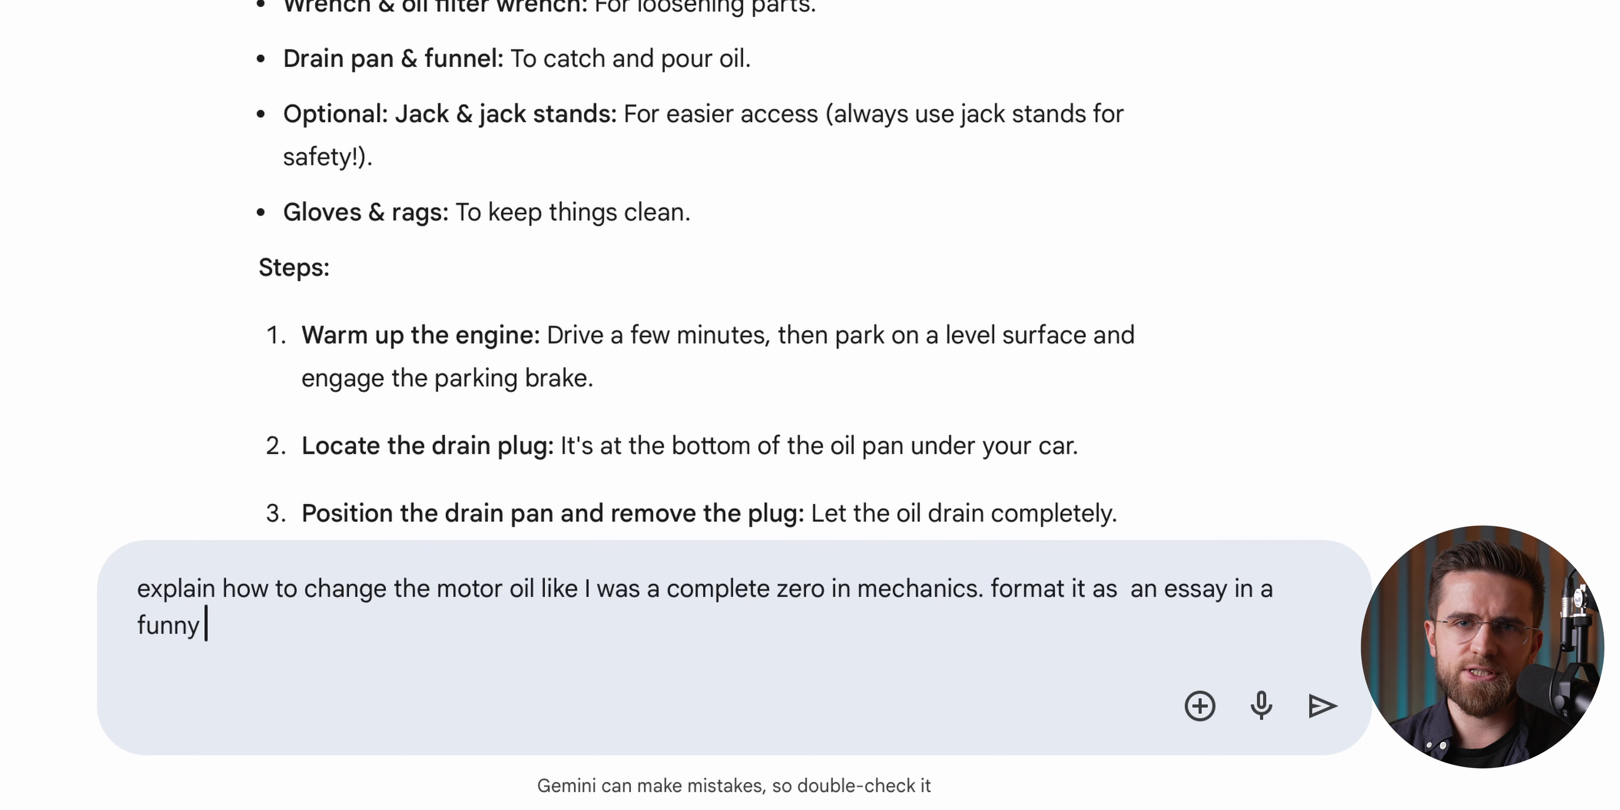
{"action": "type", "text": "form"}
{"action": "key", "text": "Return"}
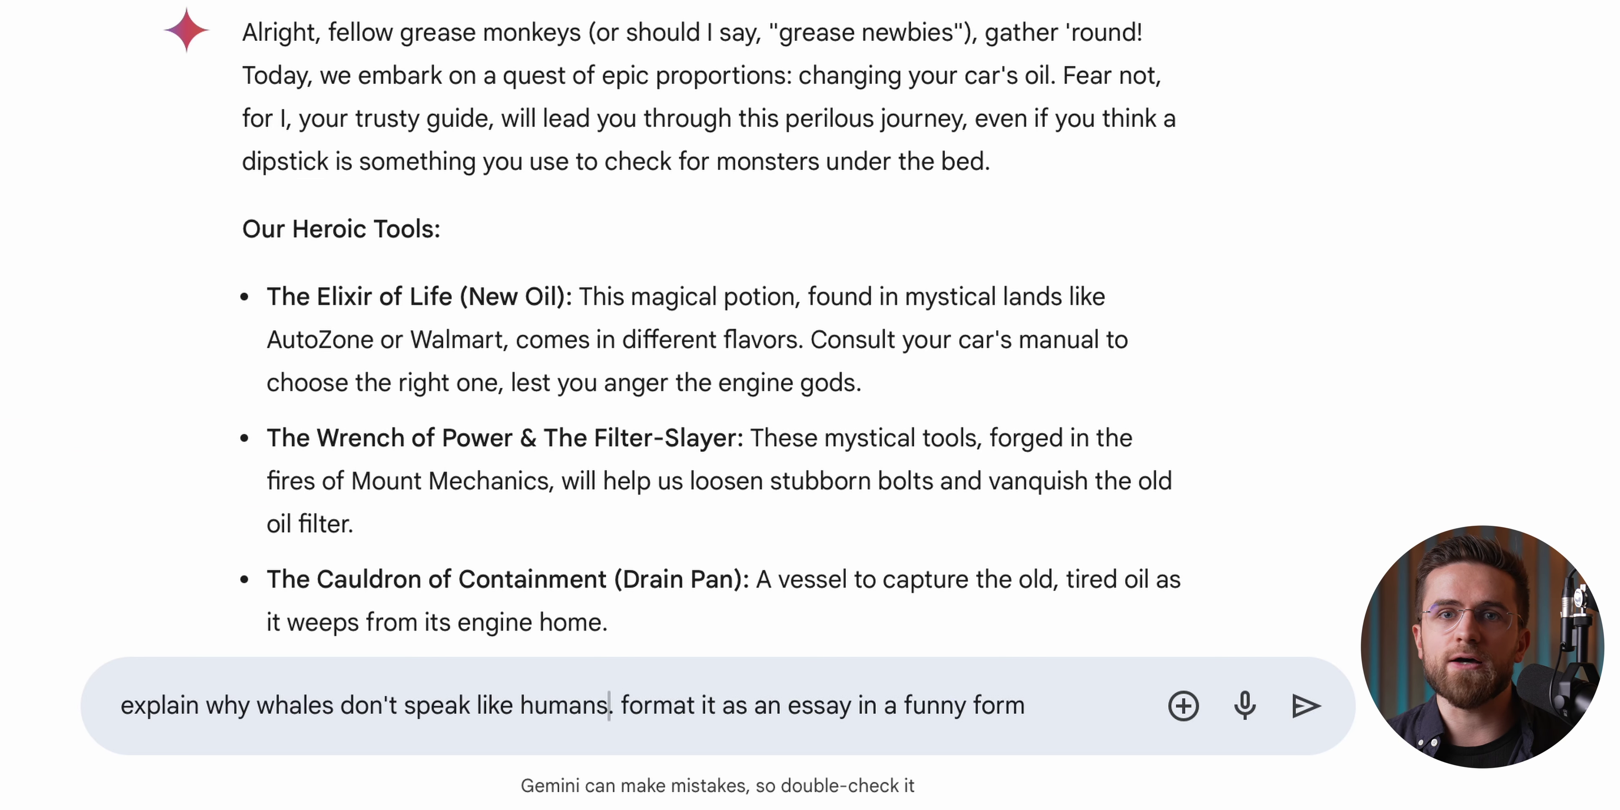
Ask why whales don't speak like humans, for a complete zero in biology, as a funny essay without academic language.
{"action": "type", "text": "f I was a complete zero in biology"}
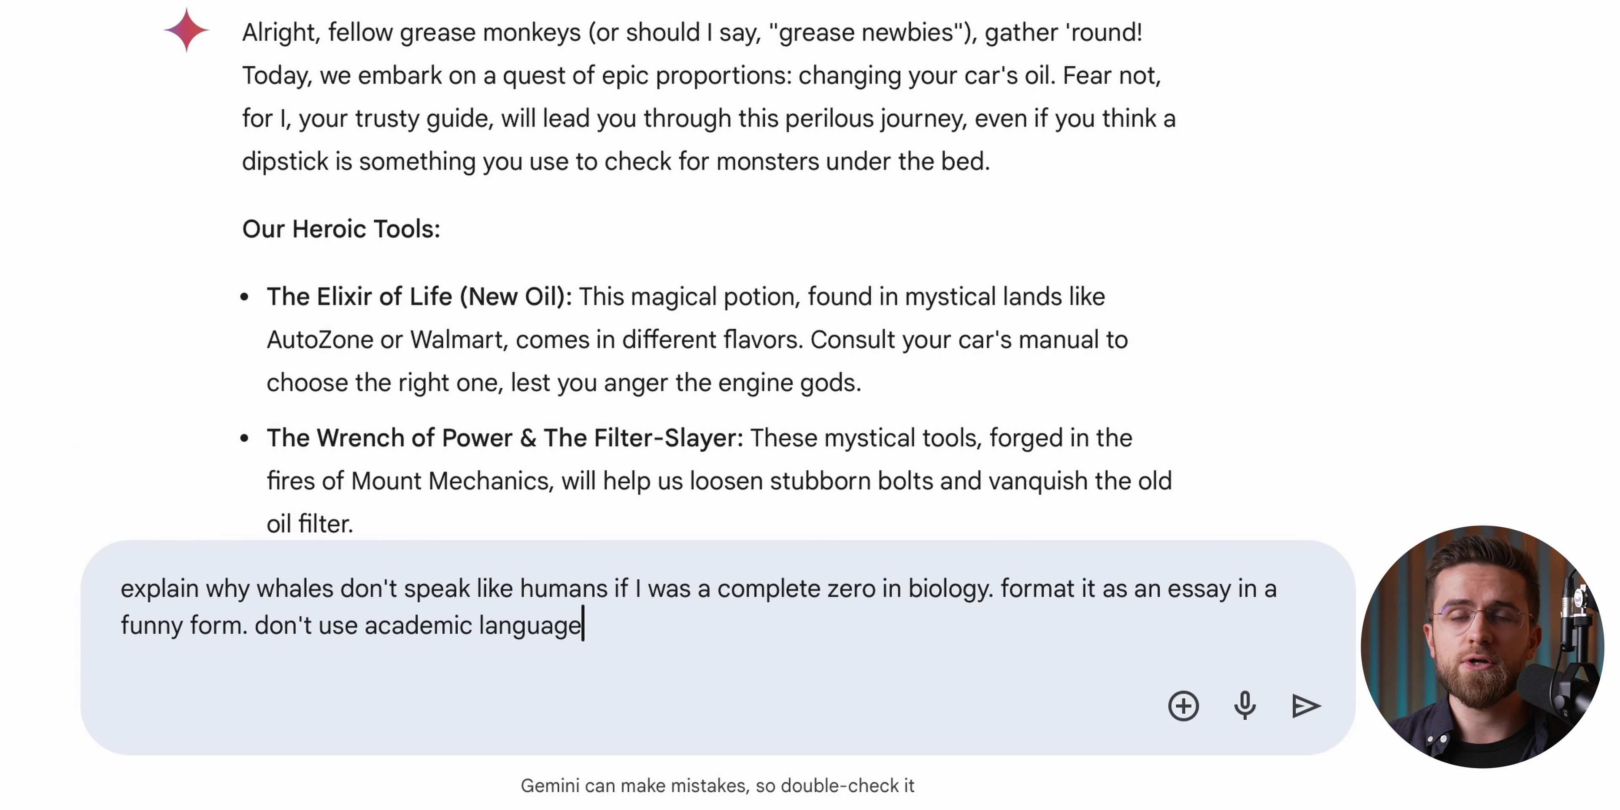
{"action": "left_click", "coordinate": [1313, 705]}
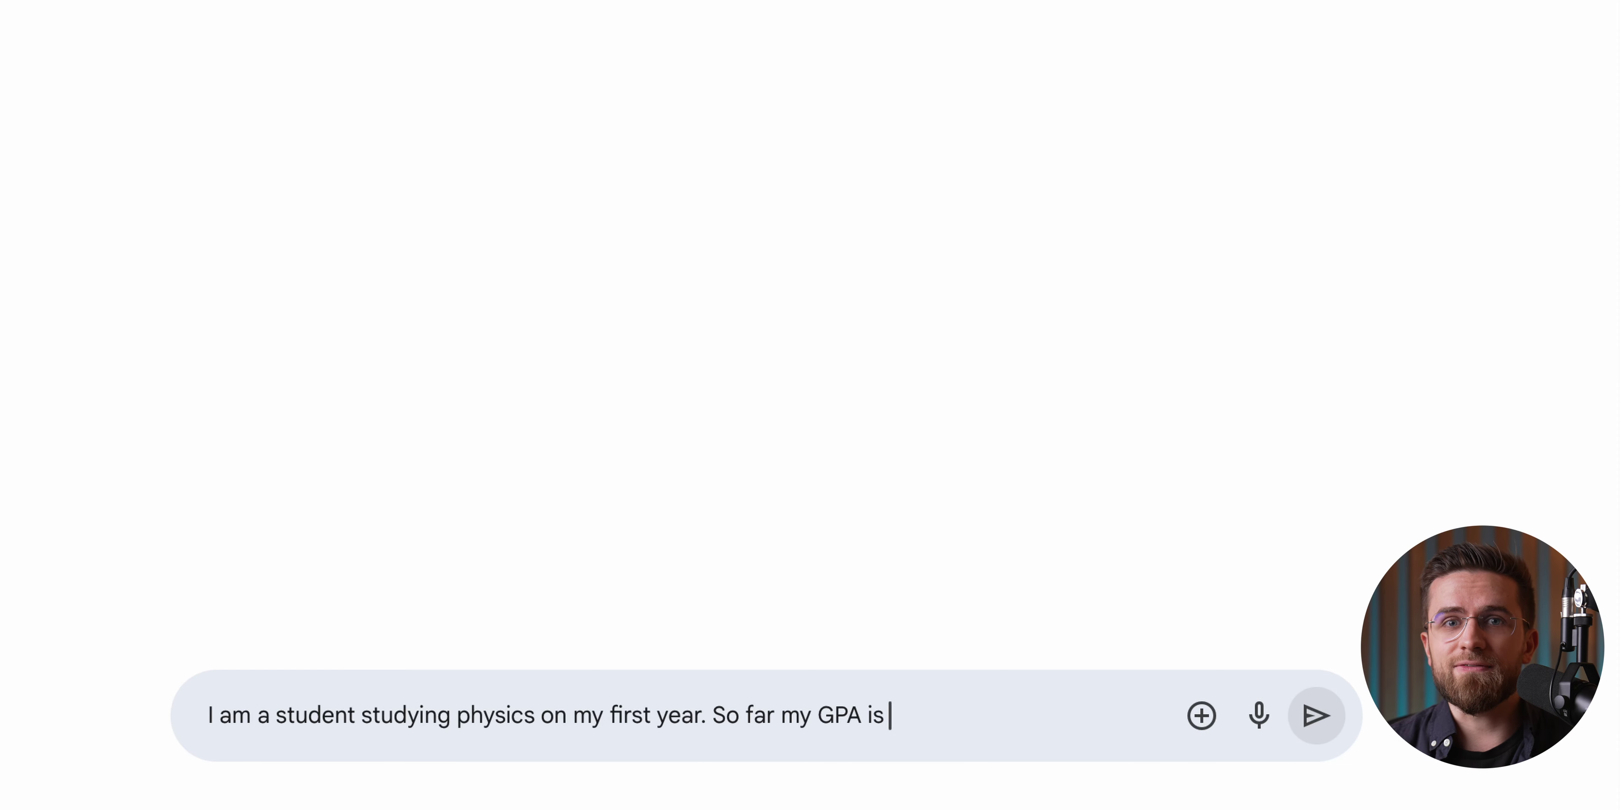
As a first-year physics student with a 3.5 GPA, request 5-10 bullet points for a small article on the Doppler effect.
{"action": "type", "text": "signment to write a small article on the Doppler effect. Can you give me 5-10 bullet points?"}
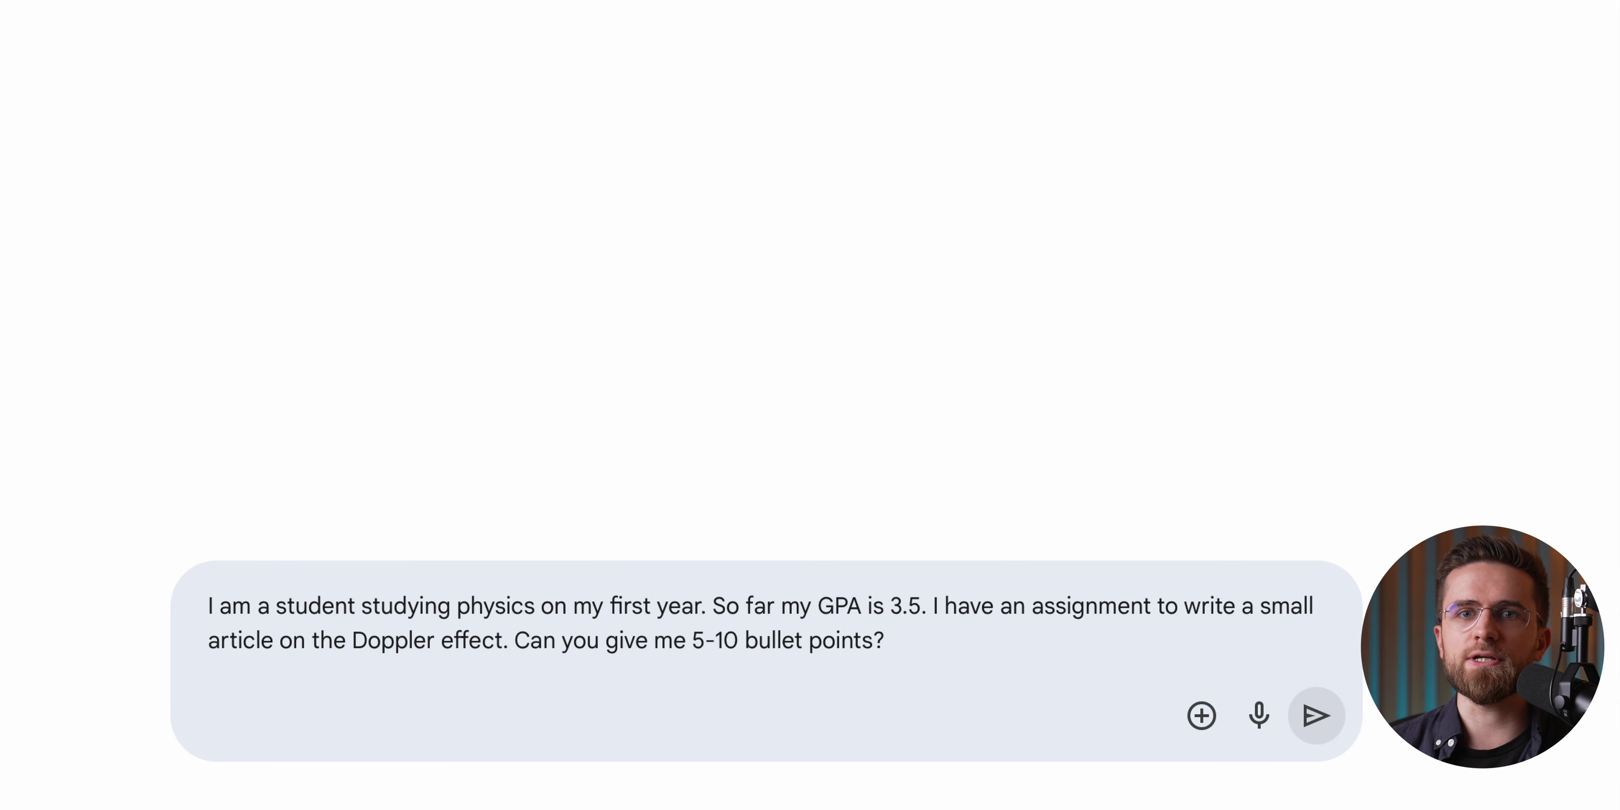
{"action": "key", "text": "Return"}
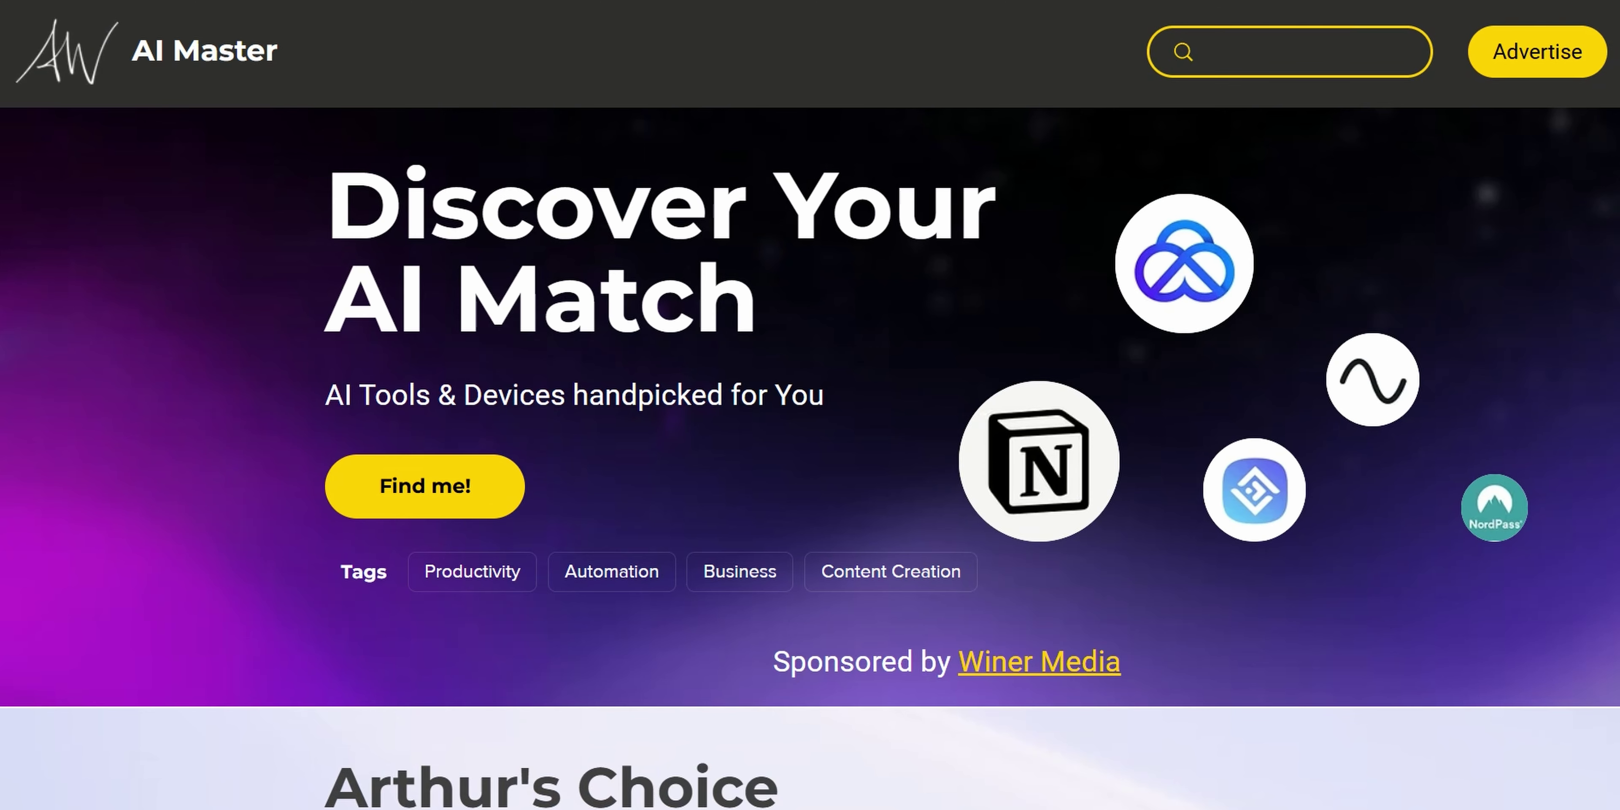
{"action": "scroll", "coordinate": [810, 458], "scroll_direction": "down", "scroll_amount": 8}
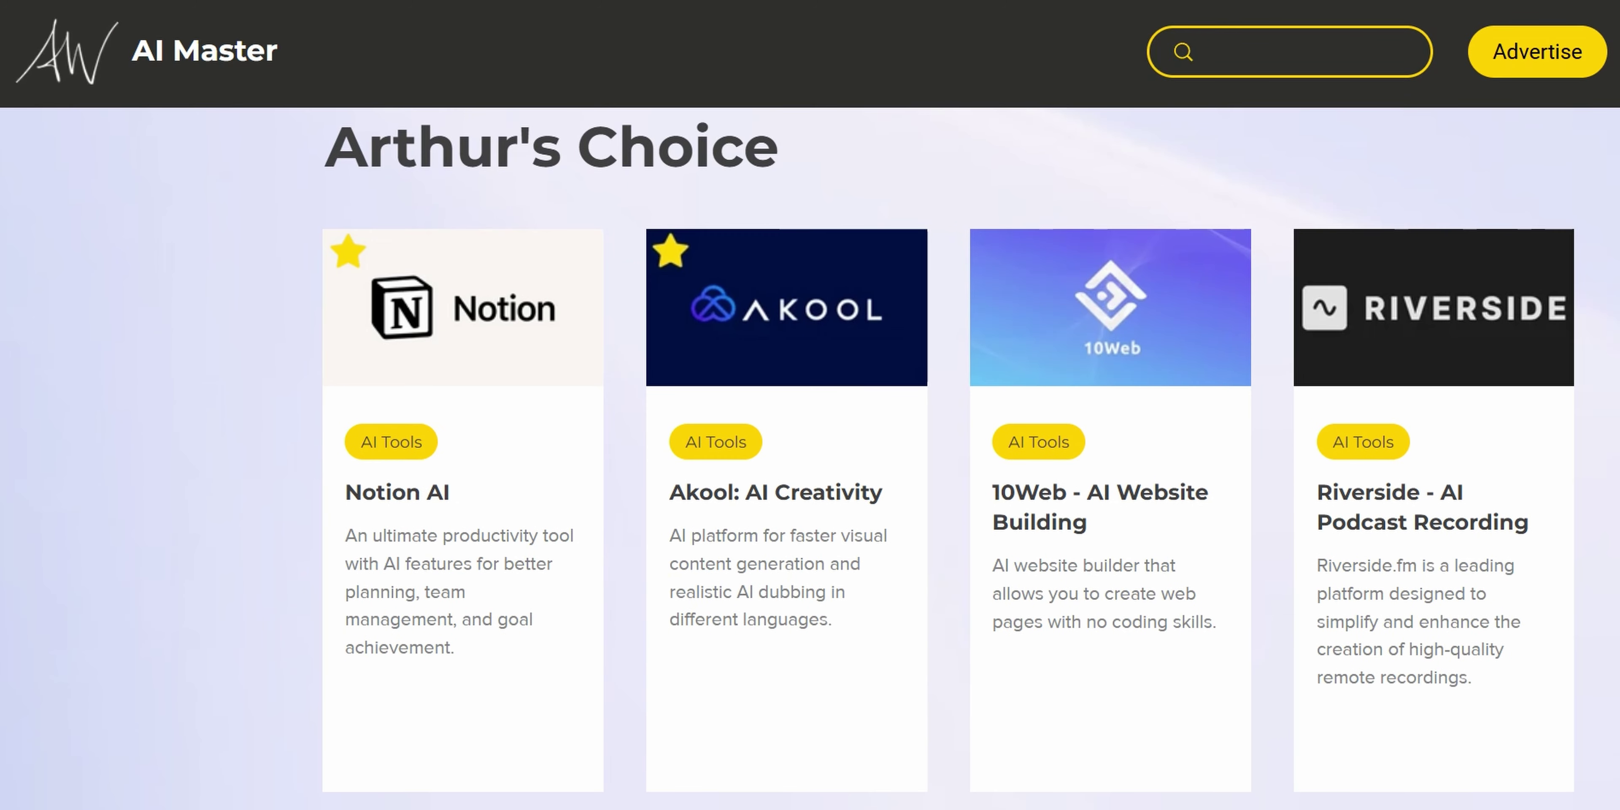
{"action": "scroll", "coordinate": [810, 458], "scroll_direction": "down", "scroll_amount": 7}
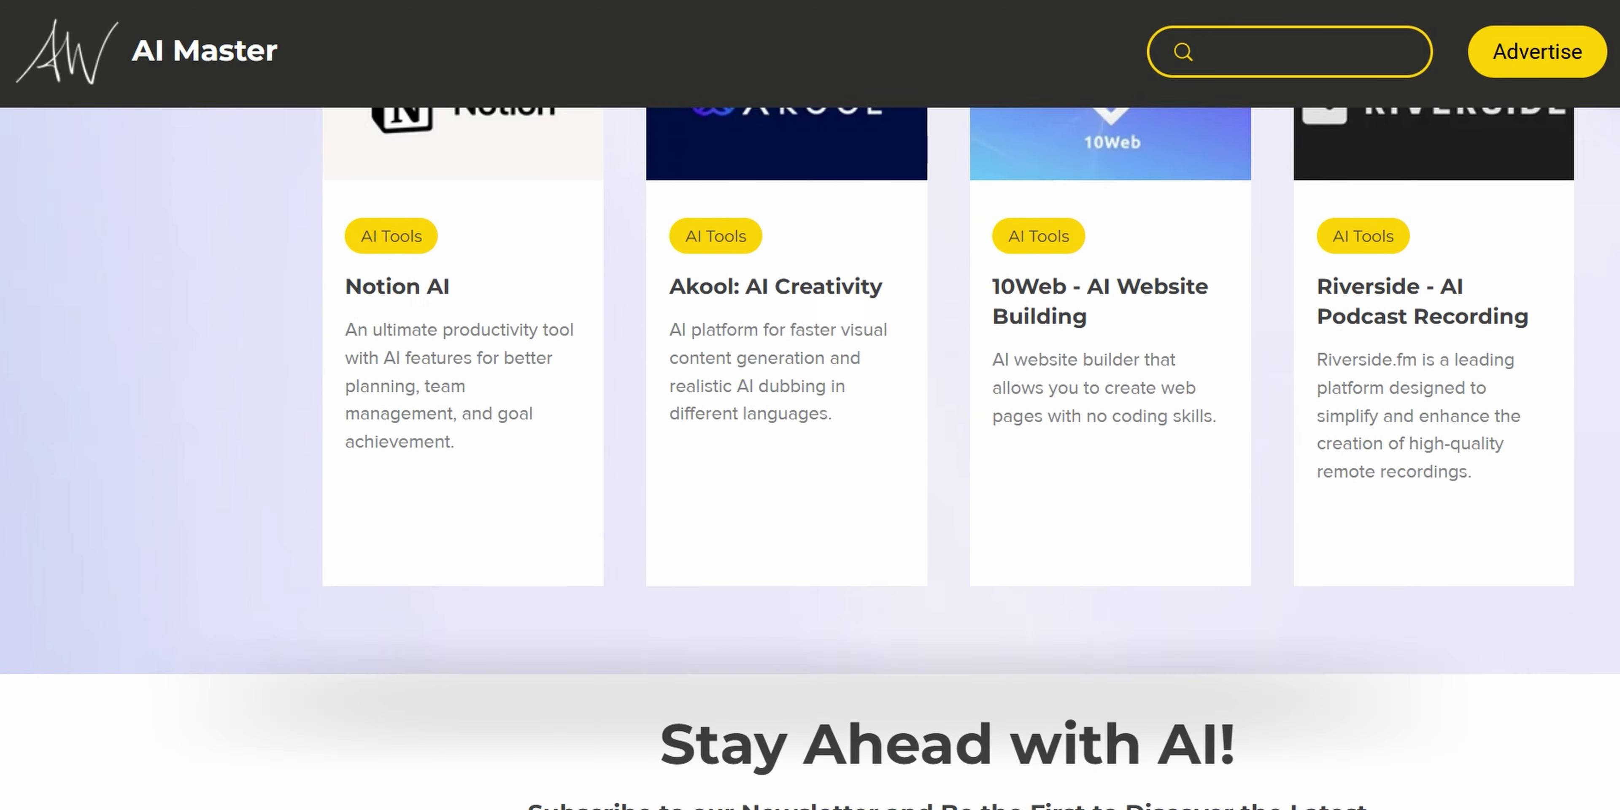
{"action": "scroll", "coordinate": [810, 457], "scroll_direction": "down", "scroll_amount": 8}
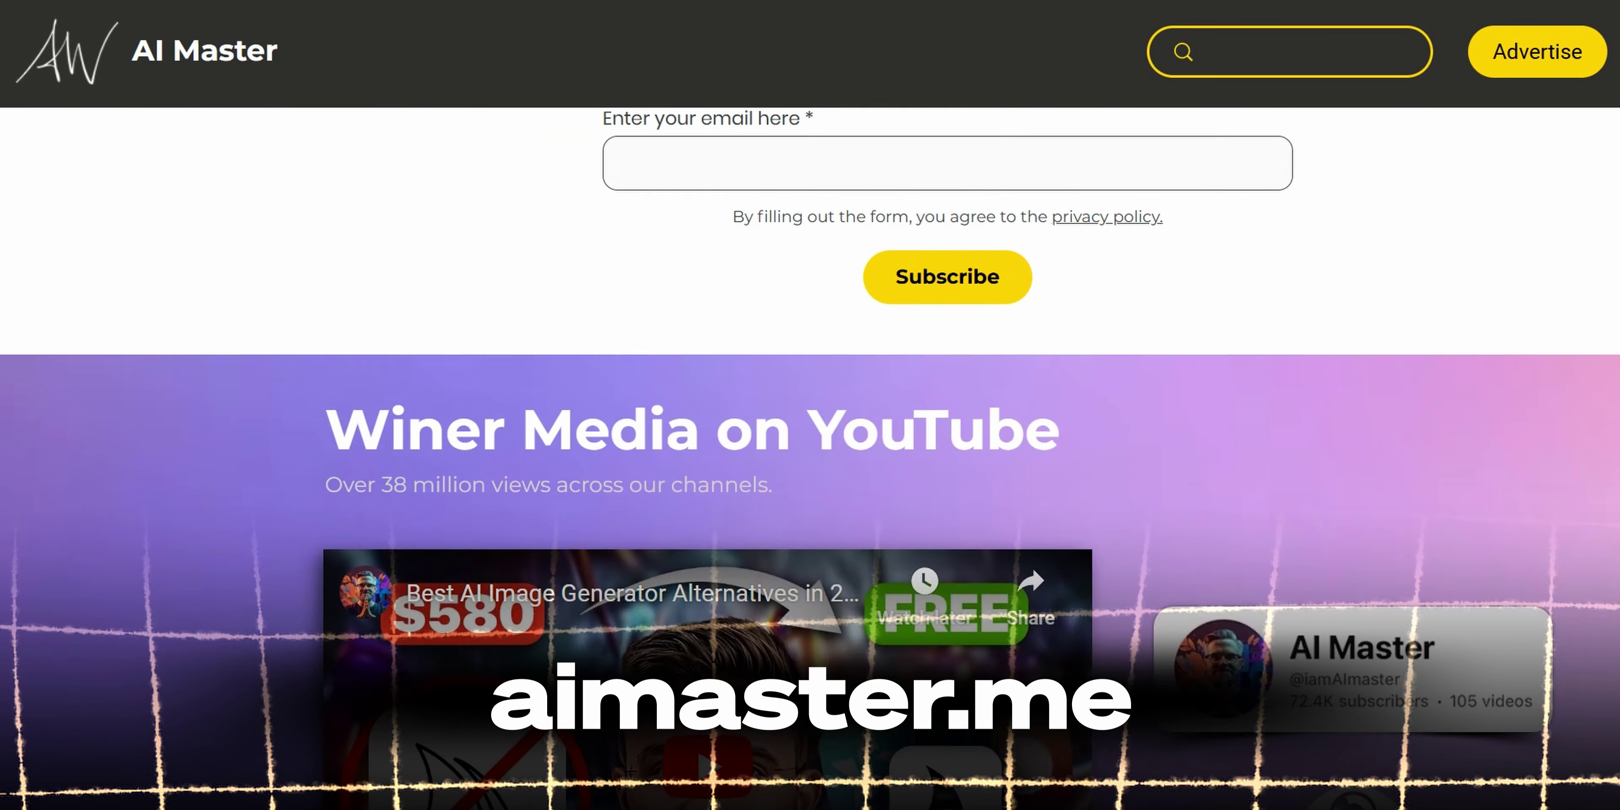
{"action": "scroll", "coordinate": [809, 458], "scroll_direction": "down", "scroll_amount": 8}
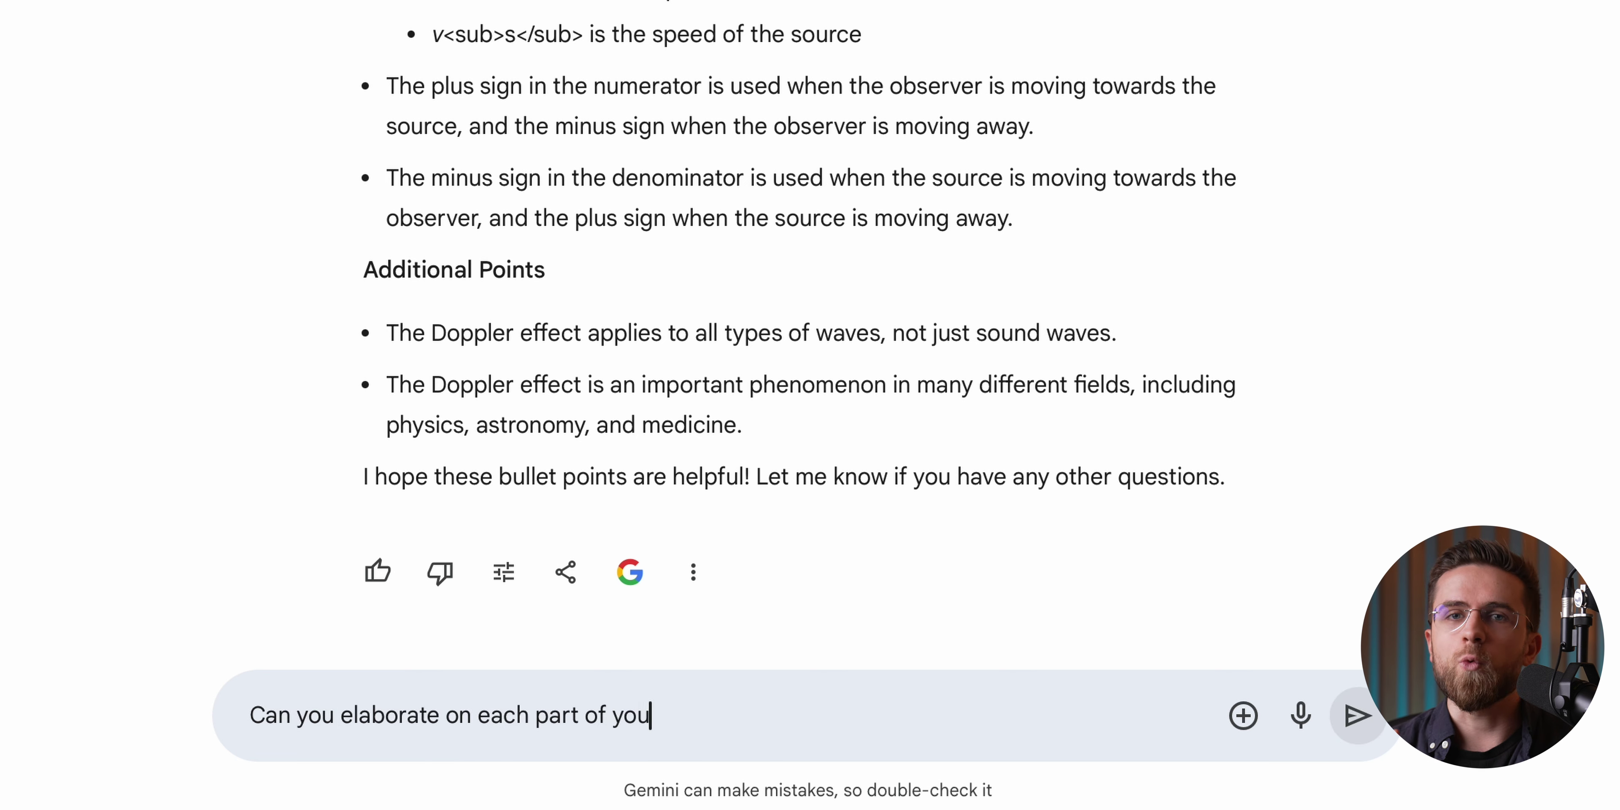
Ask the assistant to elaborate on each part of its previous response and read through the answer.
{"action": "key", "text": "Return"}
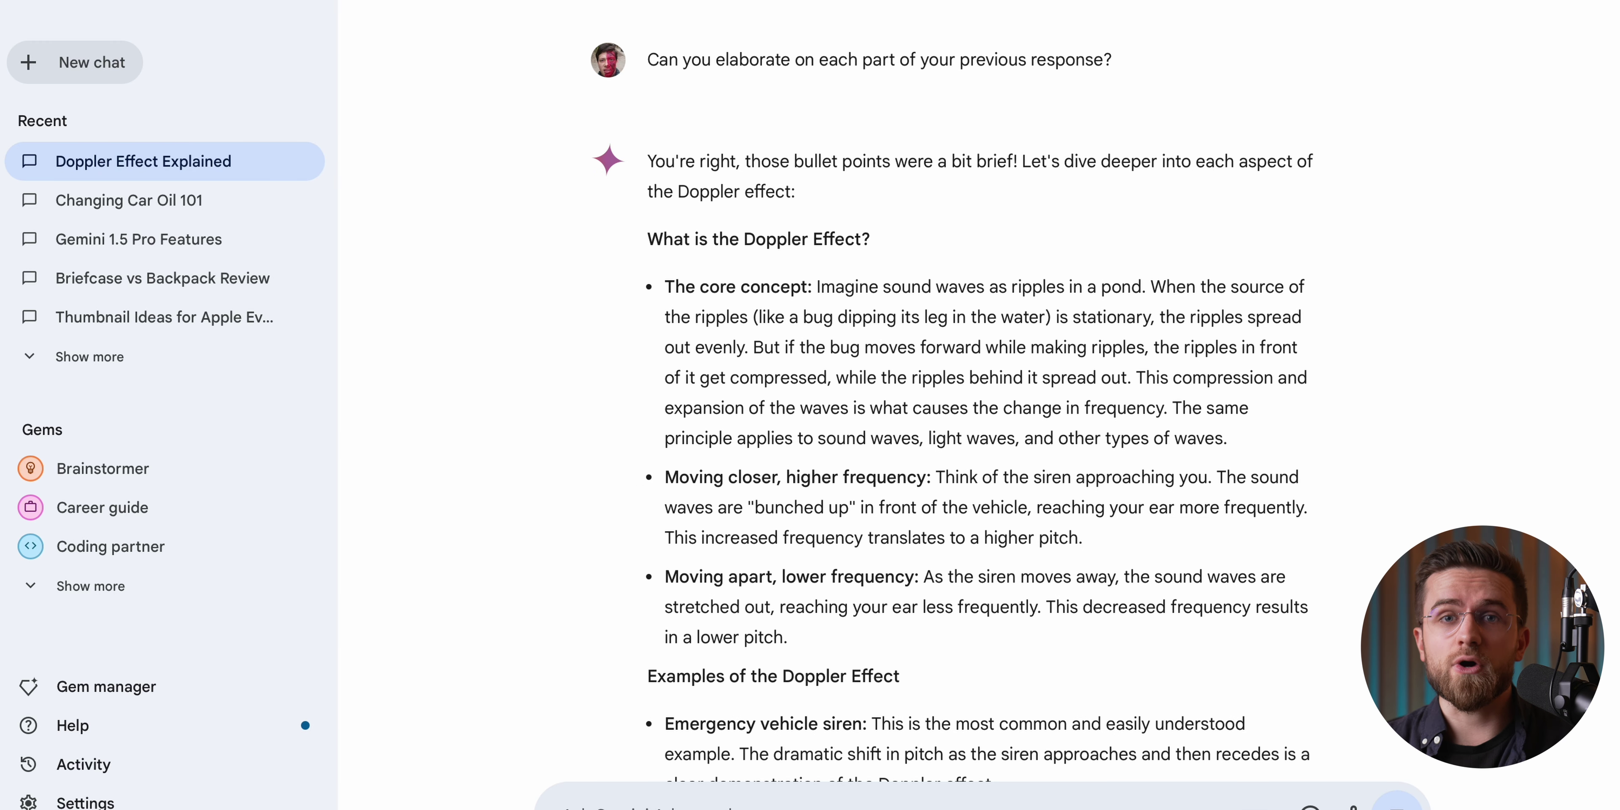
{"action": "scroll", "coordinate": [981, 452], "scroll_direction": "down", "scroll_amount": 10}
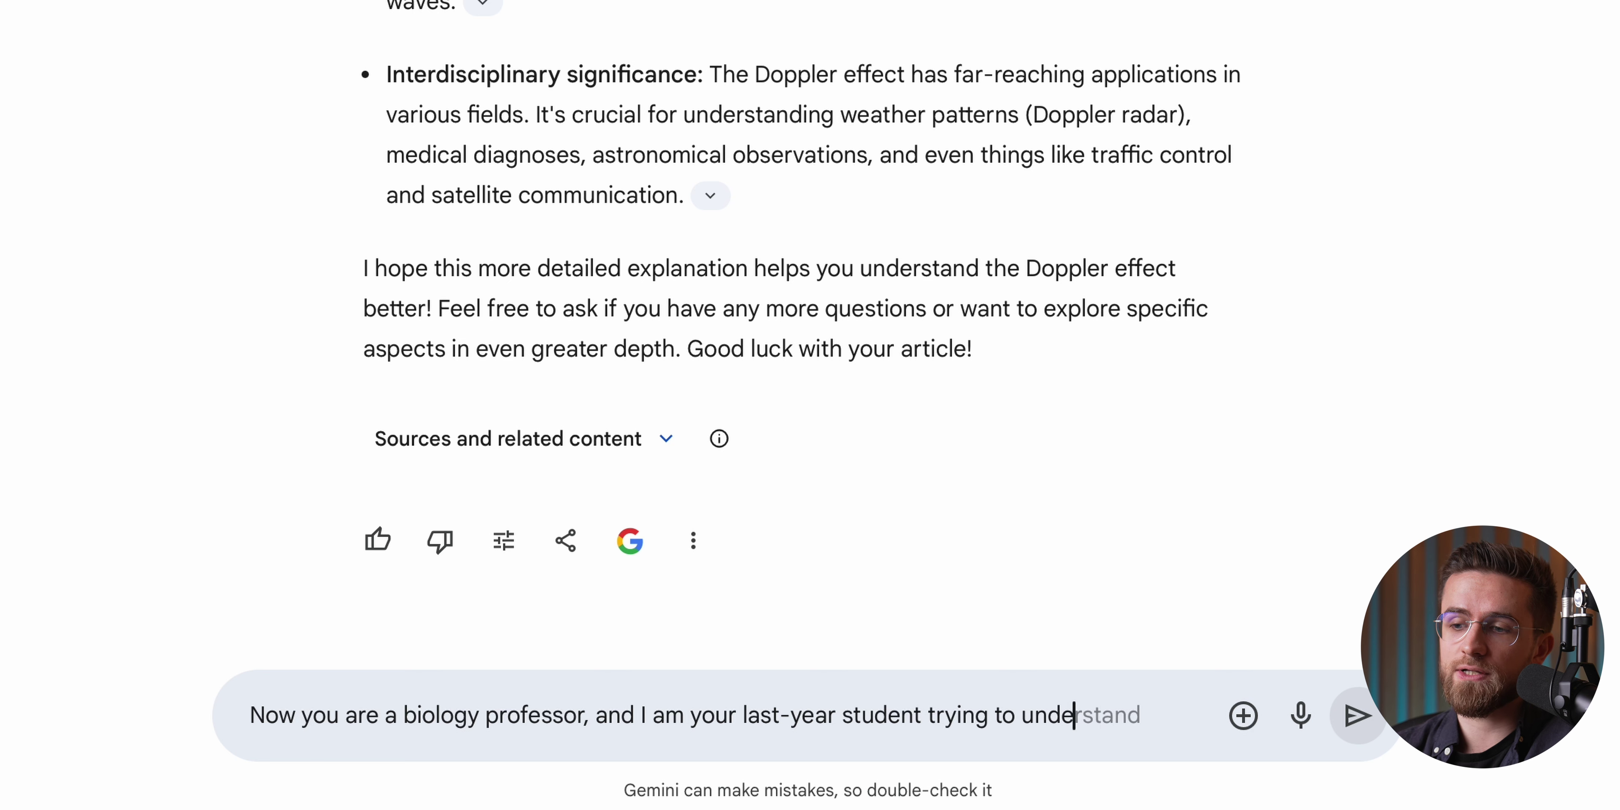
Assign the biology professor role and ask as a last-year student trying to understand CRISPR-Cas9 gene editing.
{"action": "type", "text": "nd CRISPR-Cas9 gene editing."}
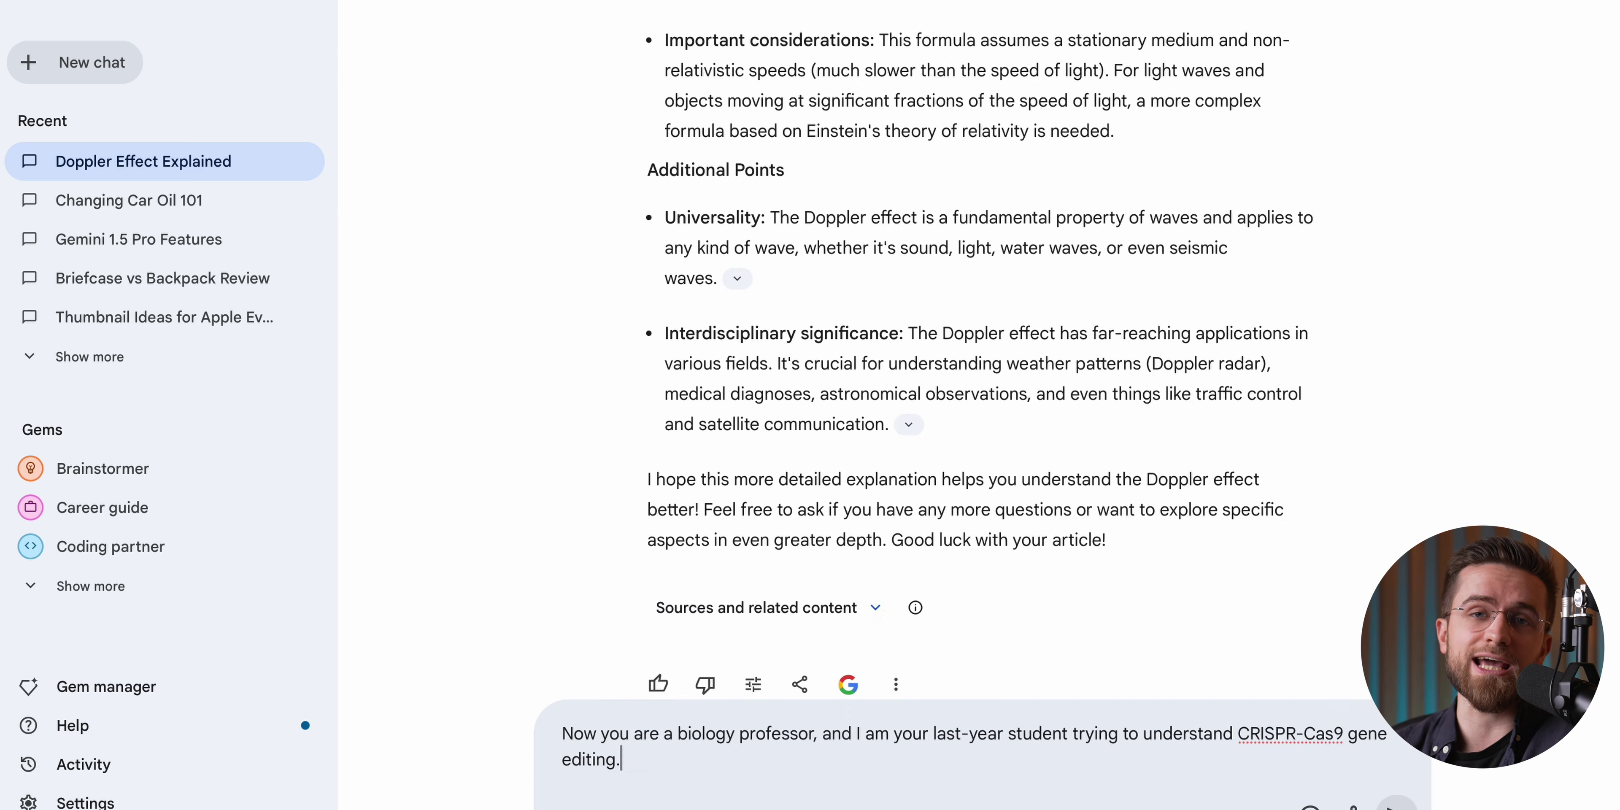
{"action": "key", "text": "Return"}
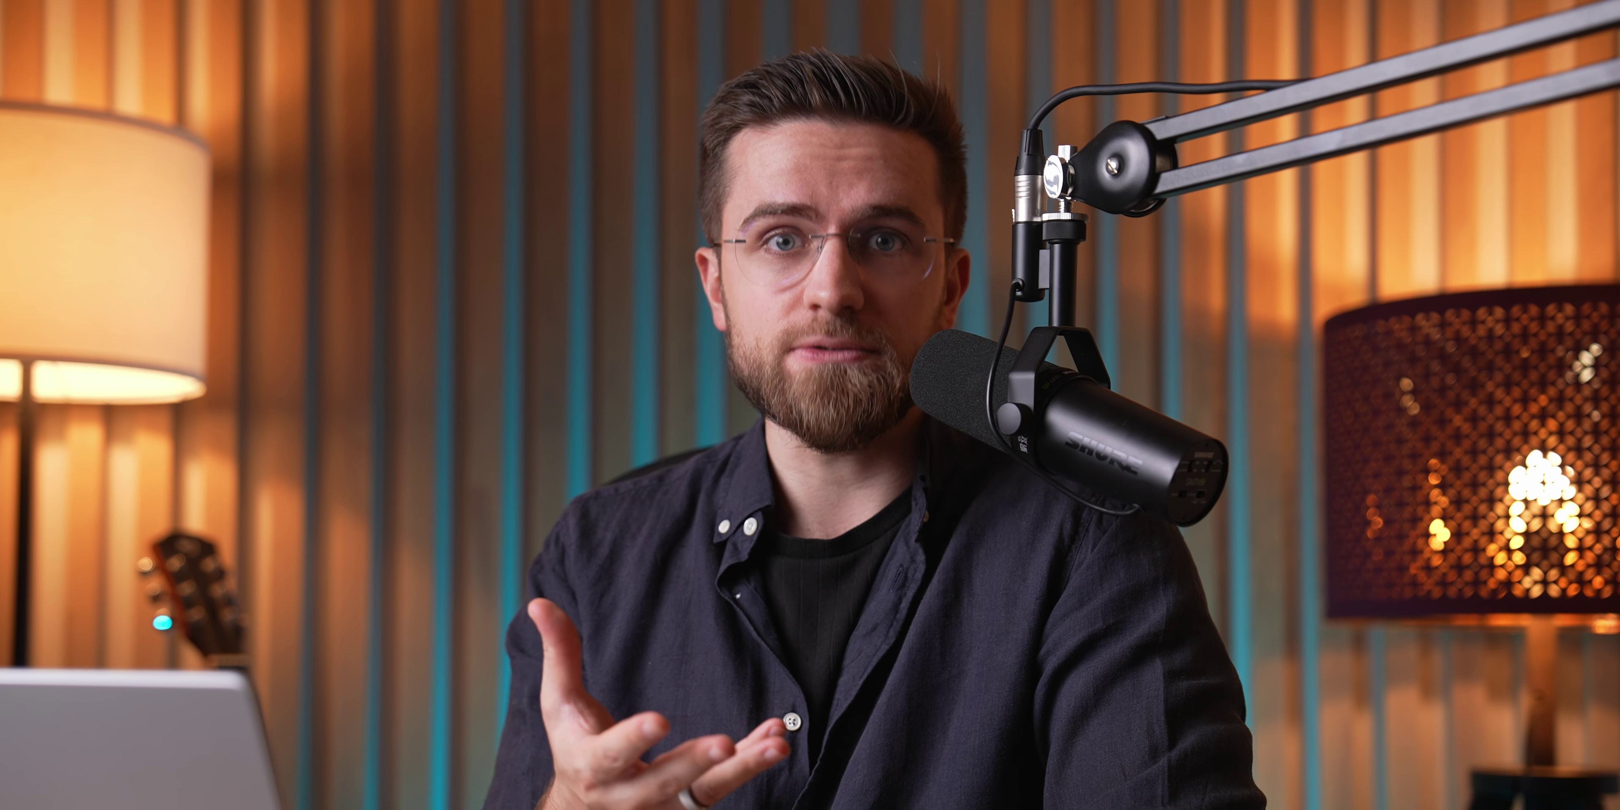
Resubmit the CRISPR-Cas9 prompt as a 15-year old nephew who "overheard somewhere" about it, and again as a 5-year old nephew.
{"action": "left_click", "coordinate": [1202, 412]}
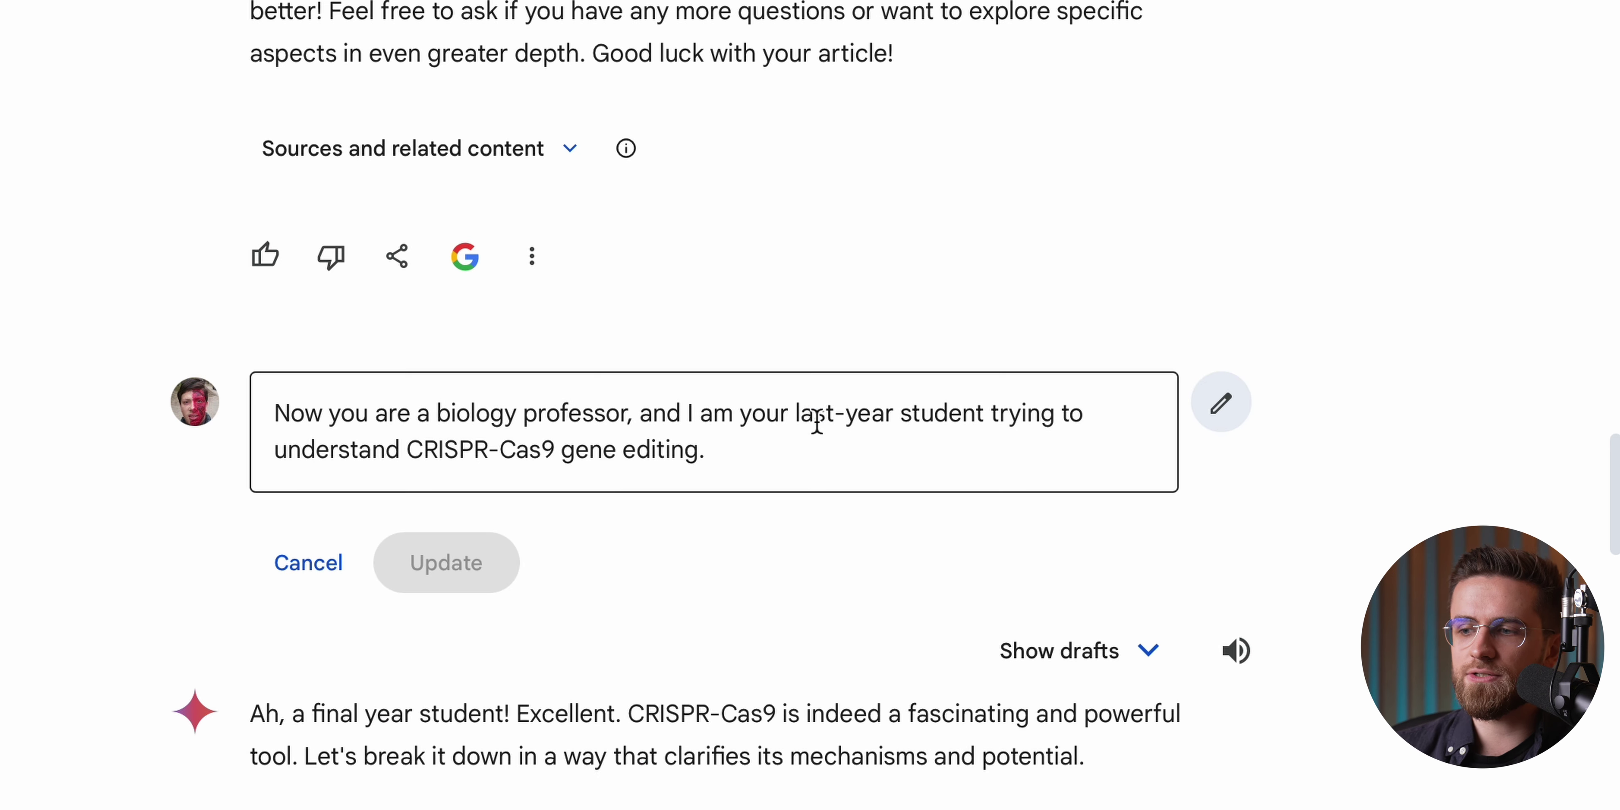
{"action": "left_click_drag", "start_coordinate": [796, 415], "coordinate": [984, 415]}
{"action": "type", "text": "15-year old nephew trying to"}
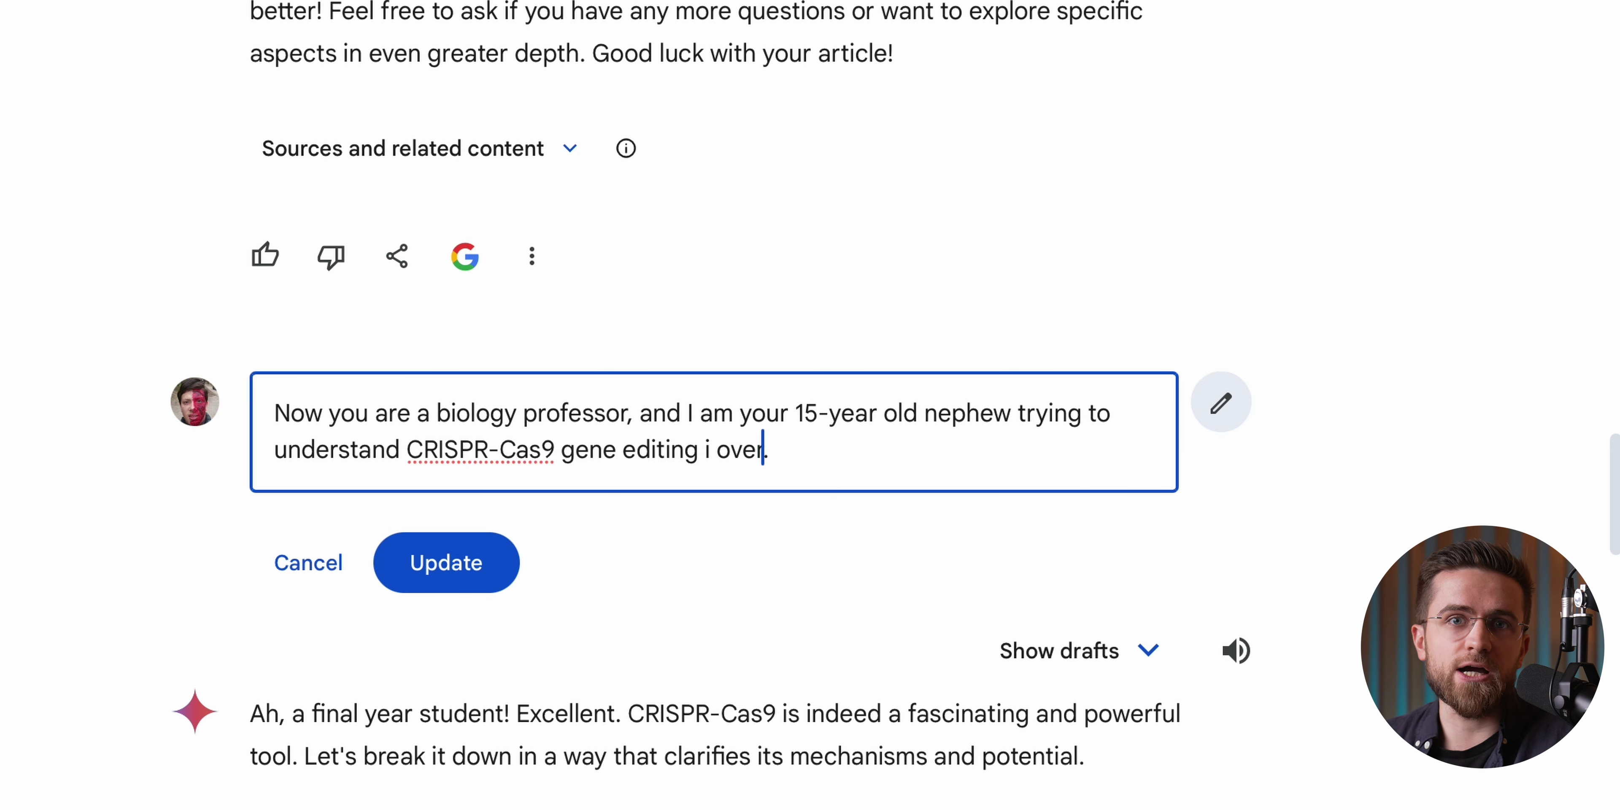
{"action": "left_click", "coordinate": [446, 562]}
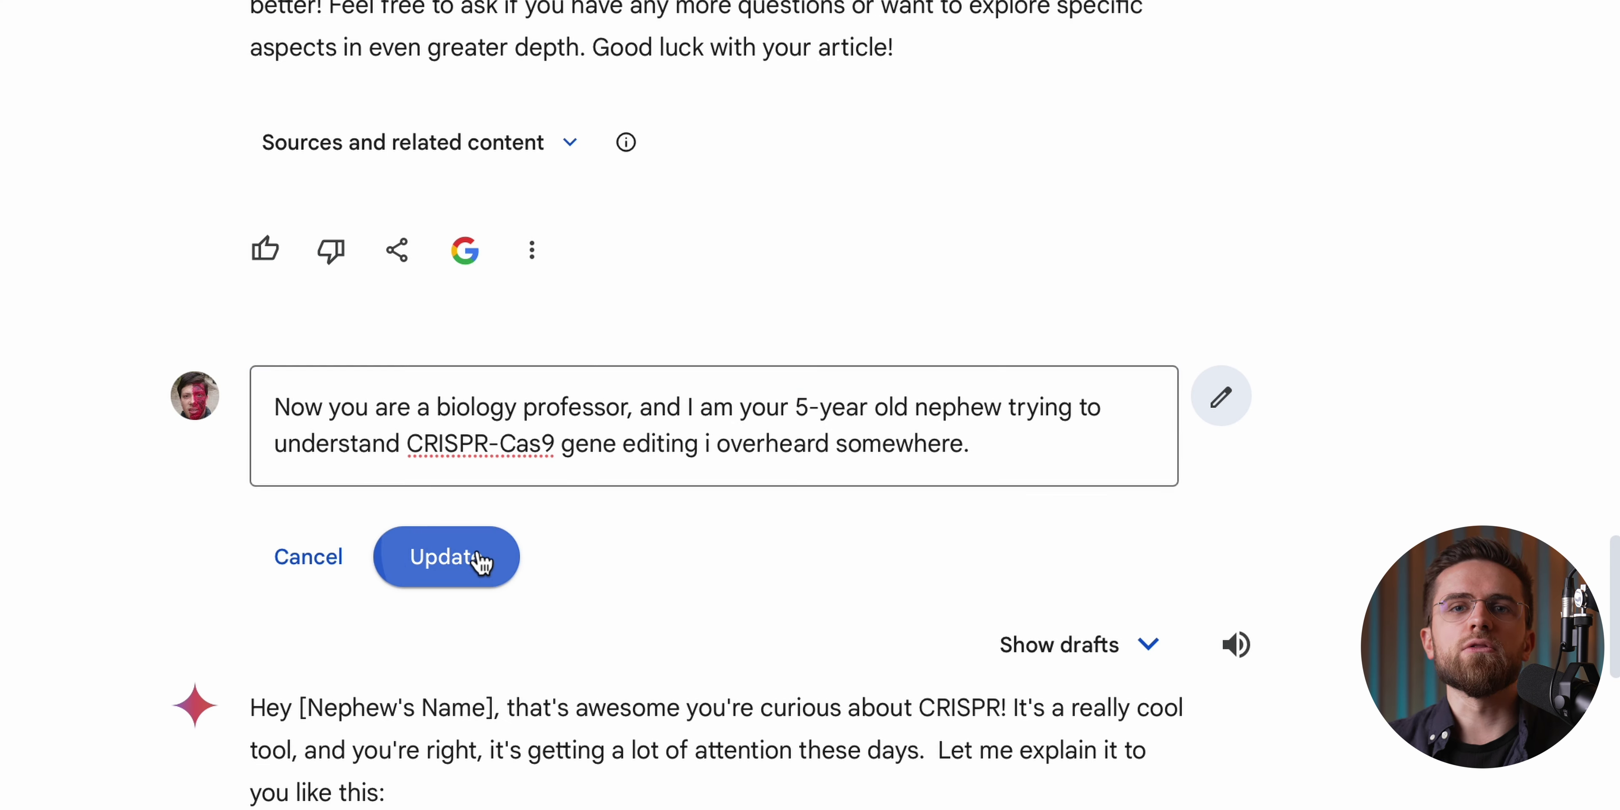
{"action": "left_click", "coordinate": [478, 554]}
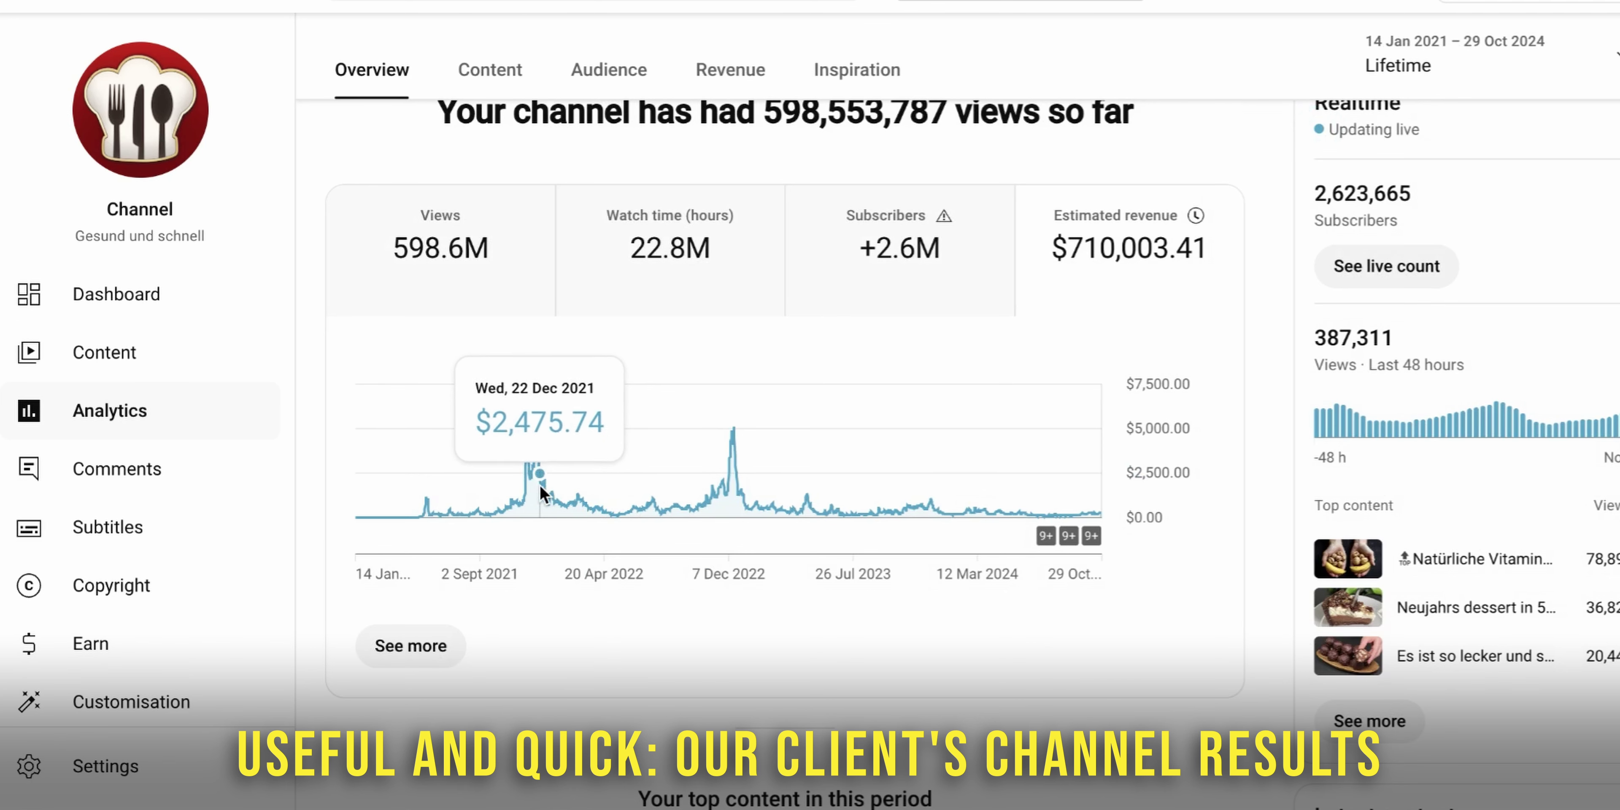
{"action": "left_click_drag", "start_coordinate": [1051, 248], "coordinate": [1227, 251]}
{"action": "left_click", "coordinate": [1279, 264]}
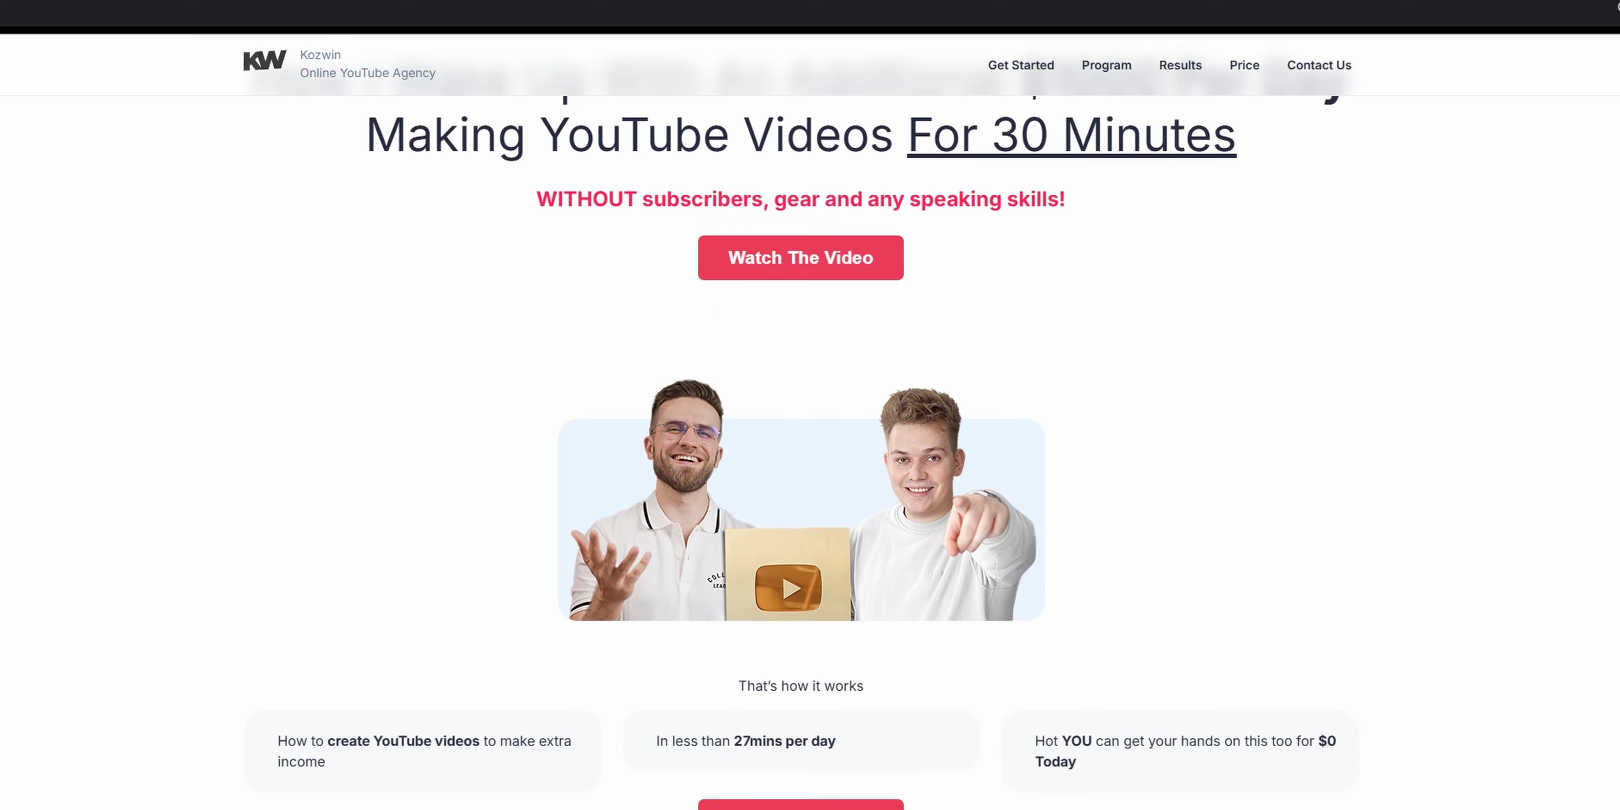
{"action": "scroll", "coordinate": [810, 440], "scroll_direction": "down", "scroll_amount": 2}
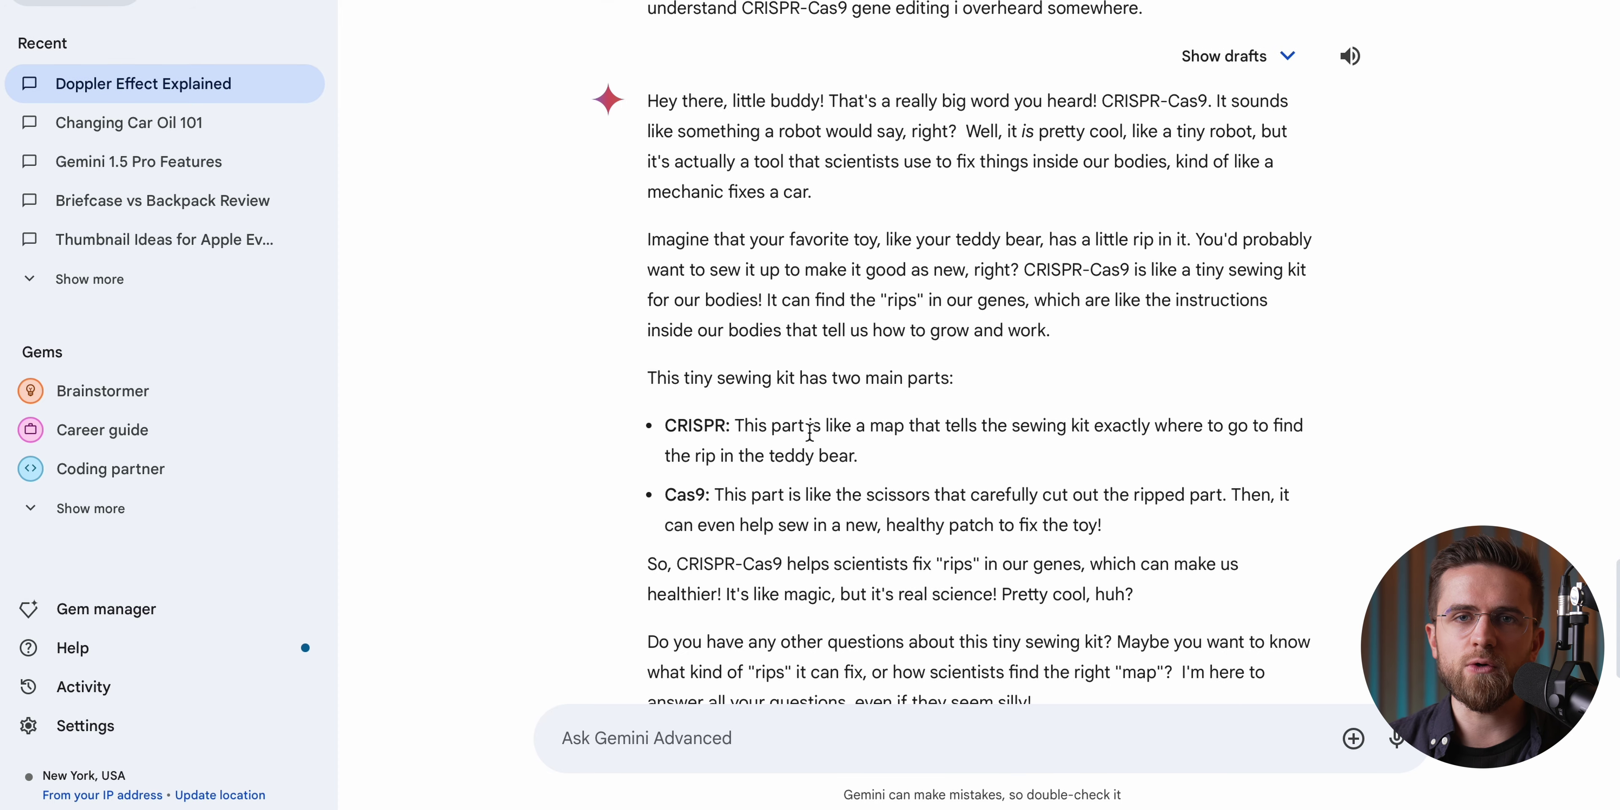
Request 10 emails asking for a paid vacation, supplying a formal example starting June 10th, and read through the generated emails.
{"action": "scroll", "coordinate": [810, 432], "scroll_direction": "down", "scroll_amount": 2}
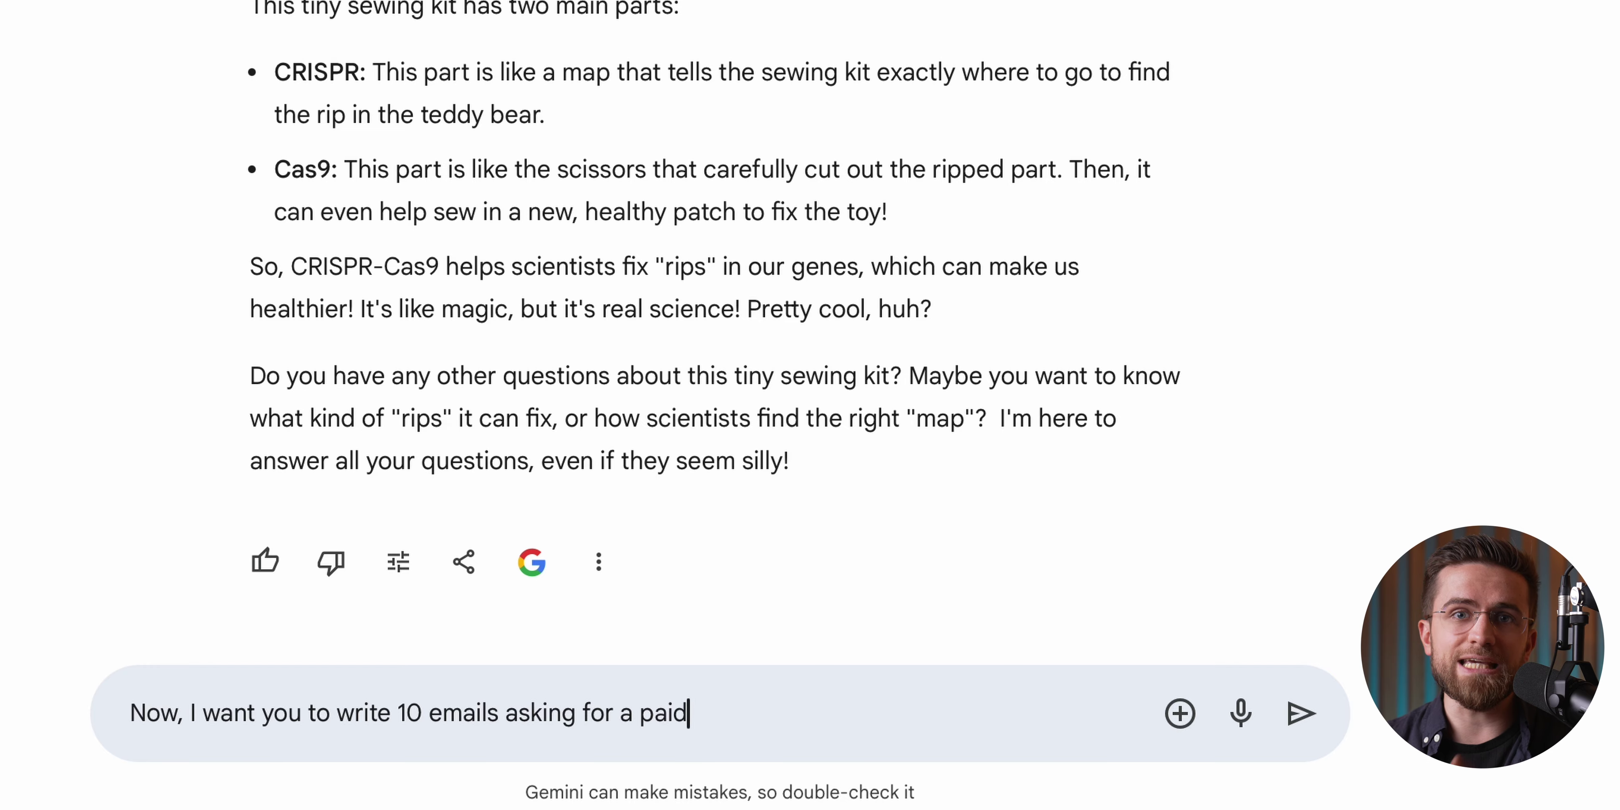
{"action": "type", "text": ". Here is an example: \"Hi Jack, I hope you’re doing well. I’d like to formally request paid vacation time from June 10th to July 3rd. During this time, I’ll ensure all my current tasks are completed or handed off to ensure a smooth workflow while I’m away. Please let me know if there’s any additional information you need, or if these dates work for you. I appreciate your consideration. Best regards, Arthur\""}
{"action": "key", "text": "Return"}
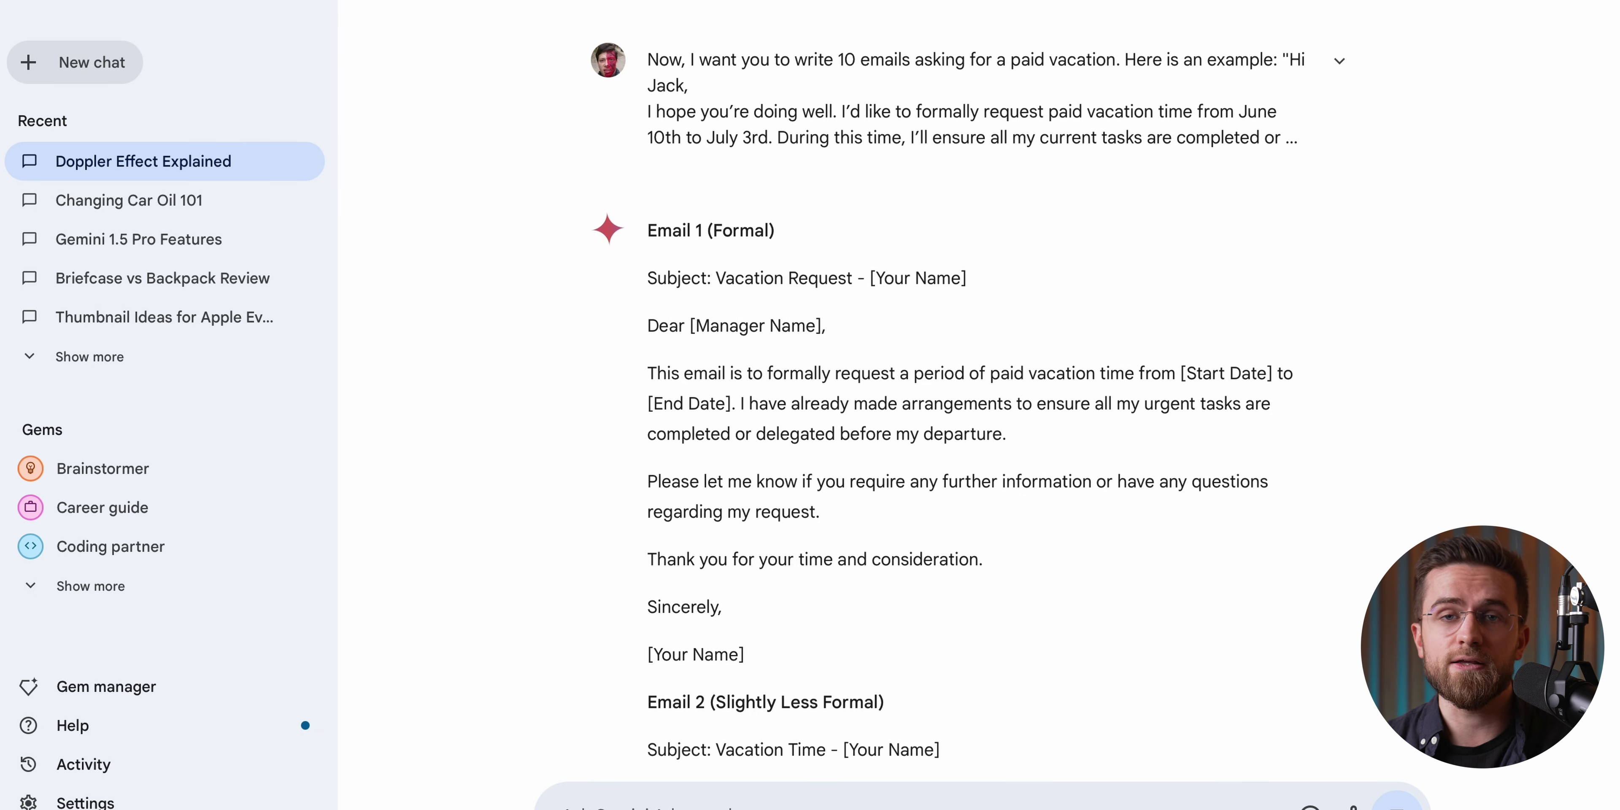
{"action": "scroll", "coordinate": [1099, 525], "scroll_direction": "down", "scroll_amount": 15}
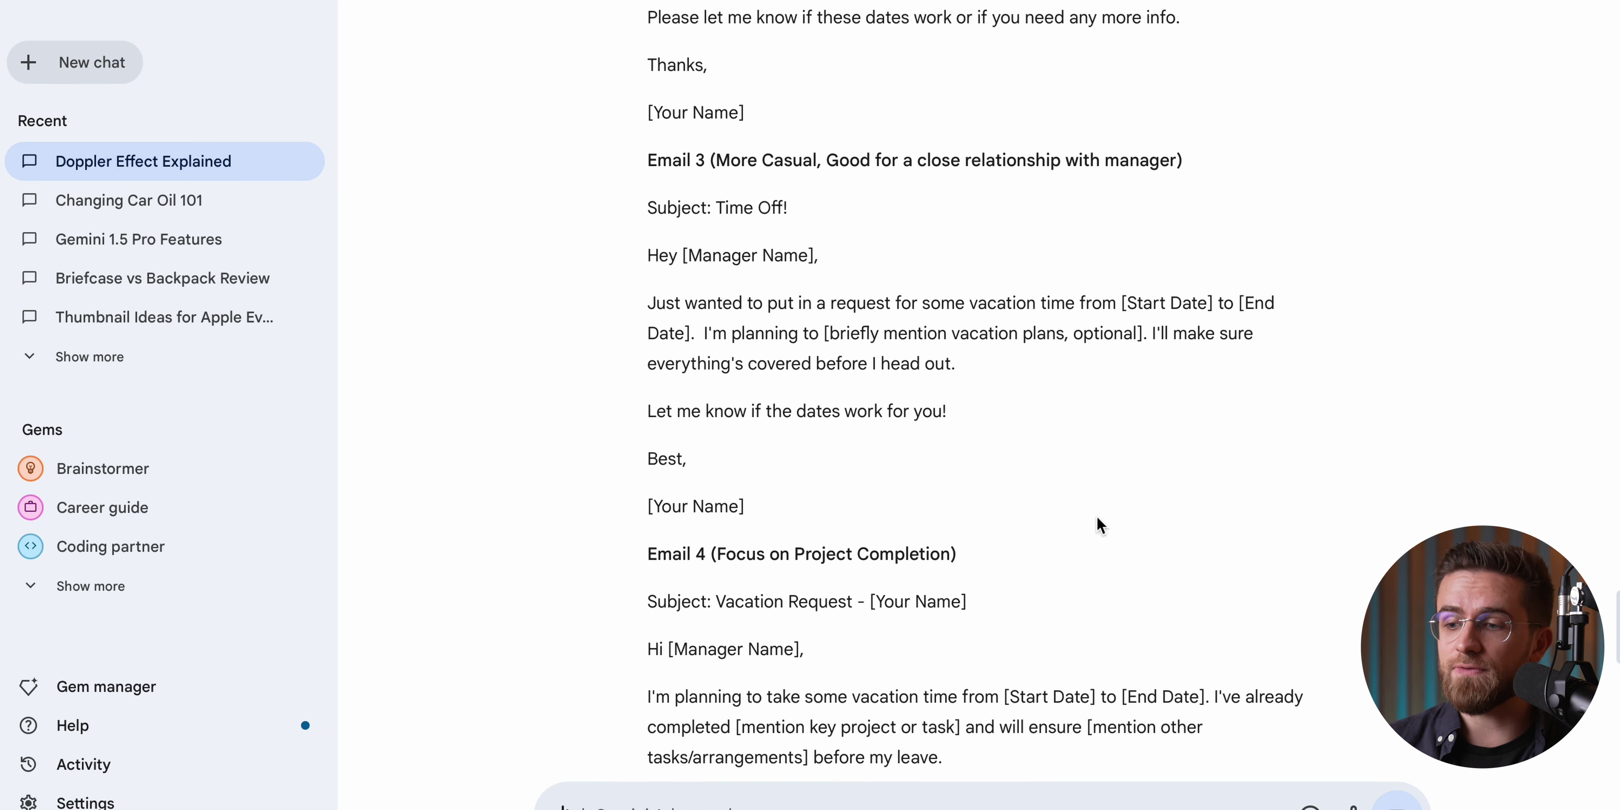
{"action": "scroll", "coordinate": [1099, 525], "scroll_direction": "down", "scroll_amount": 3}
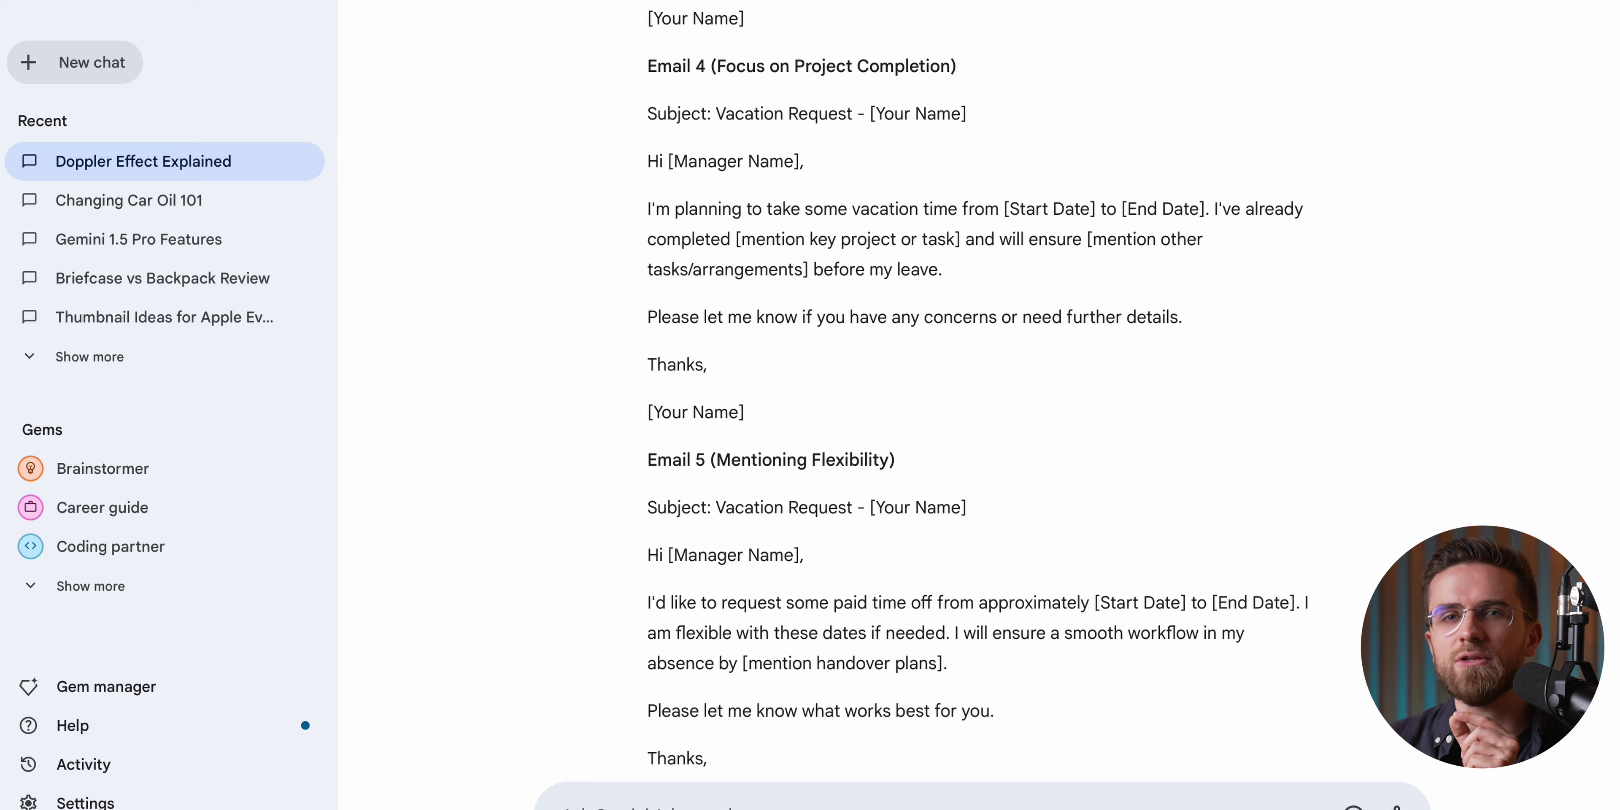
{"action": "scroll", "coordinate": [844, 513], "scroll_direction": "down", "scroll_amount": 20}
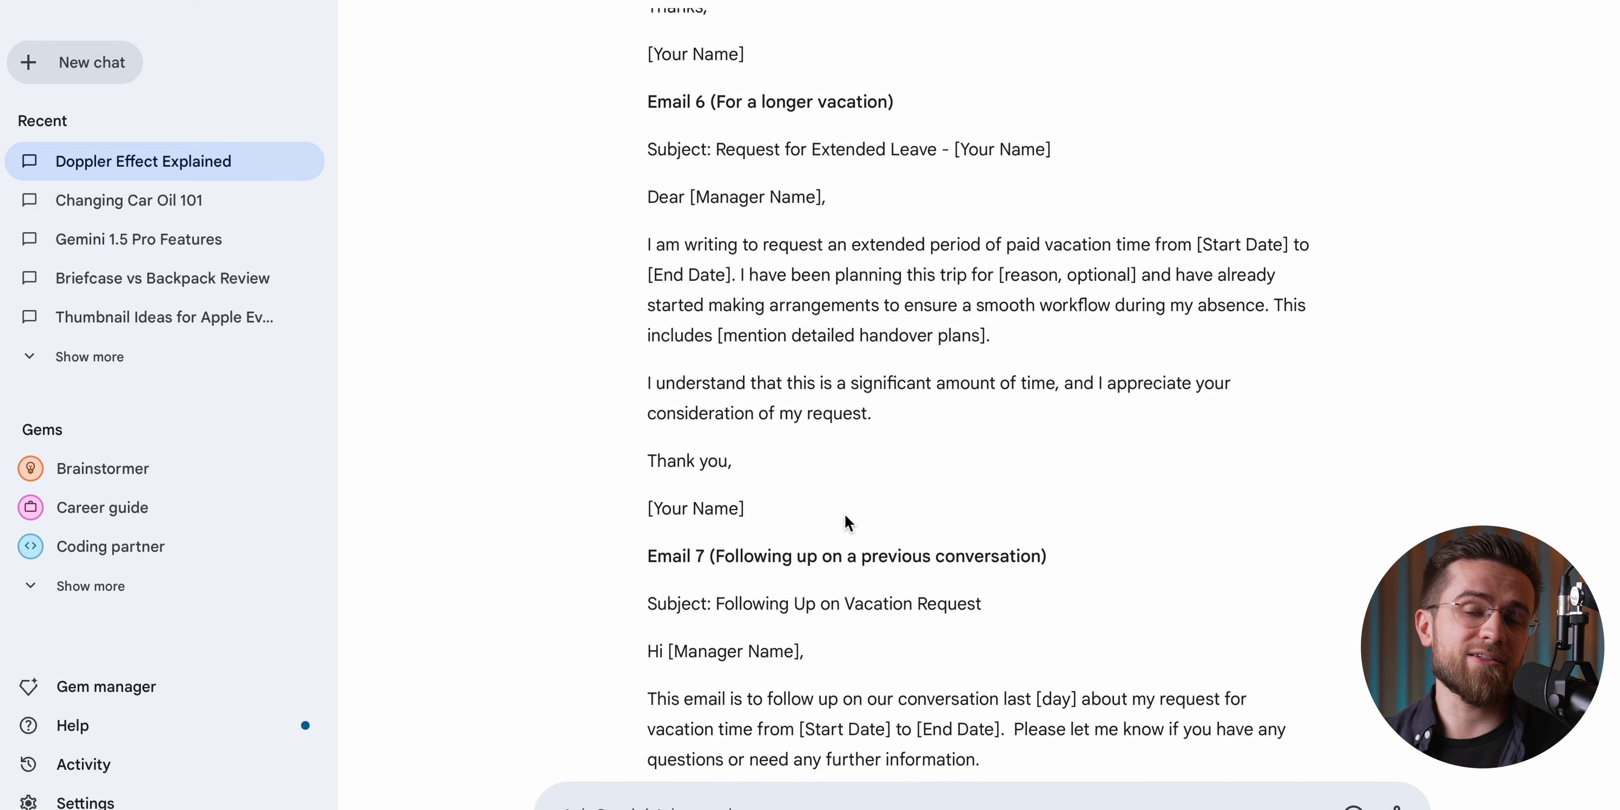
{"action": "scroll", "coordinate": [844, 513], "scroll_direction": "down", "scroll_amount": 15}
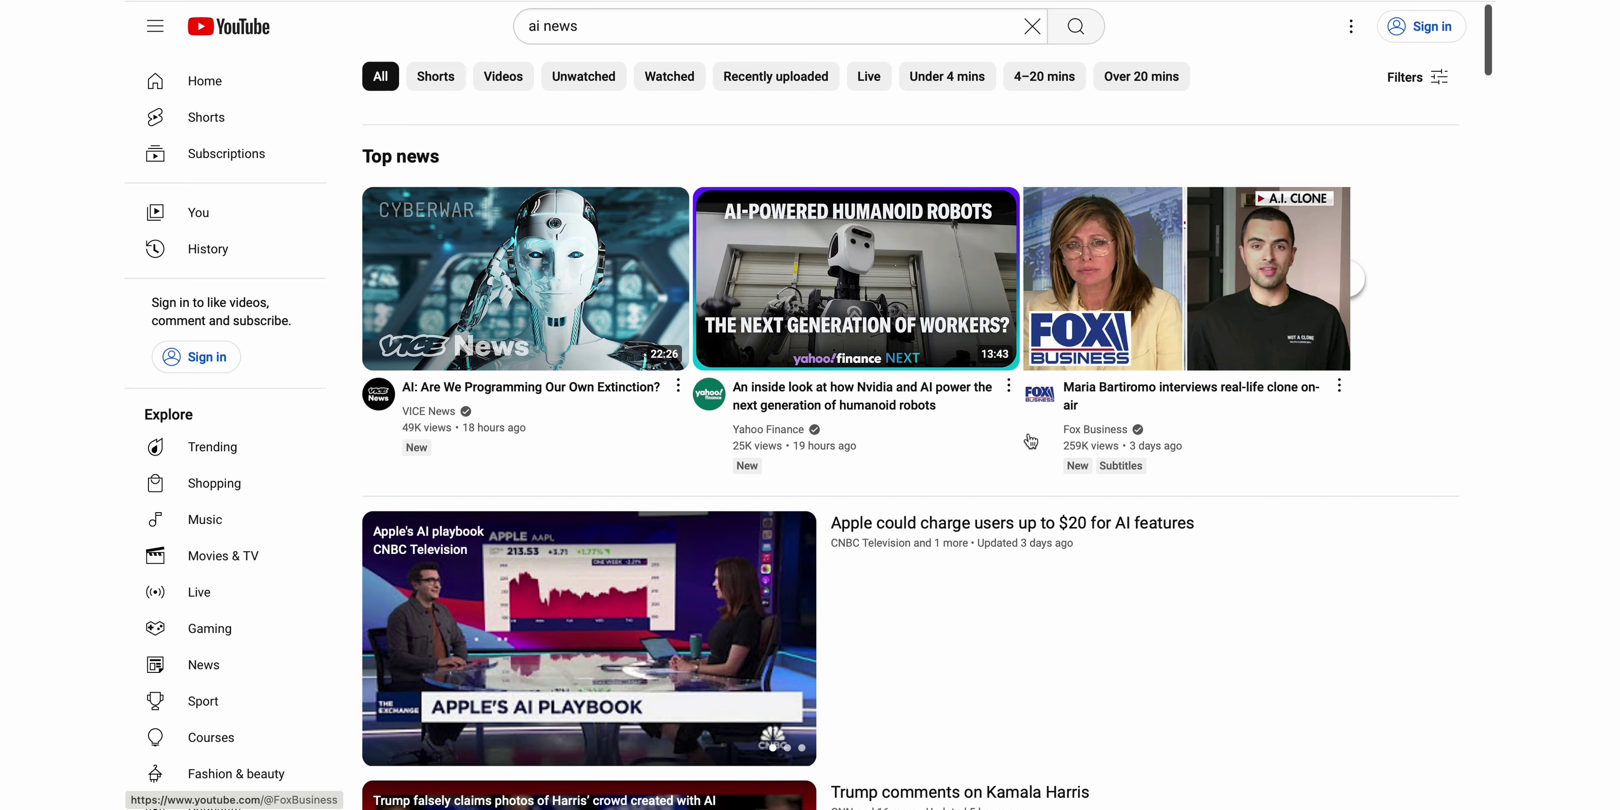
{"action": "scroll", "coordinate": [1031, 439], "scroll_direction": "down", "scroll_amount": 10}
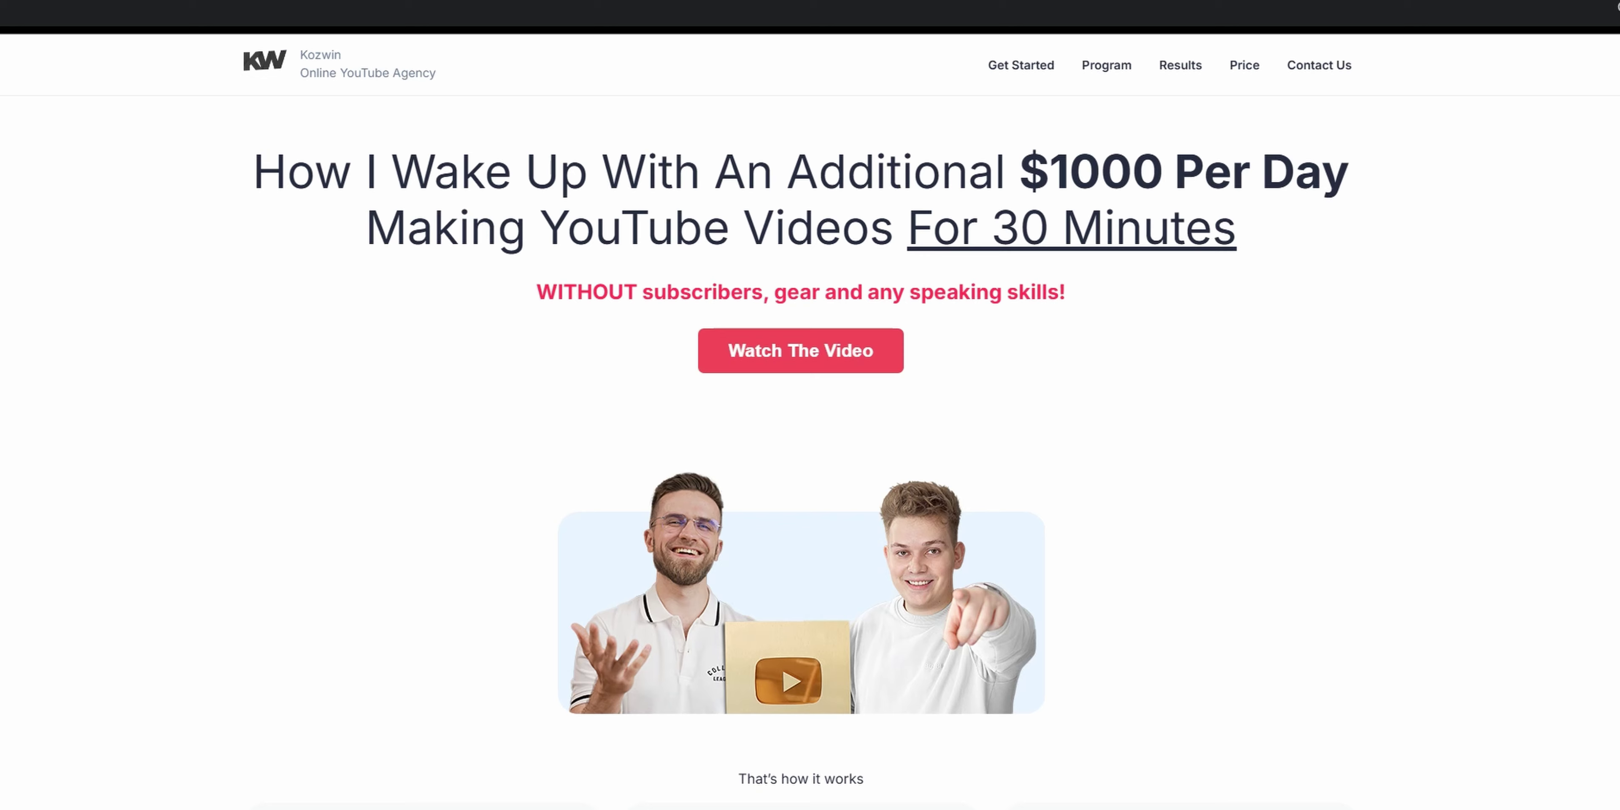
{"action": "scroll", "coordinate": [800, 440], "scroll_direction": "down", "scroll_amount": 5}
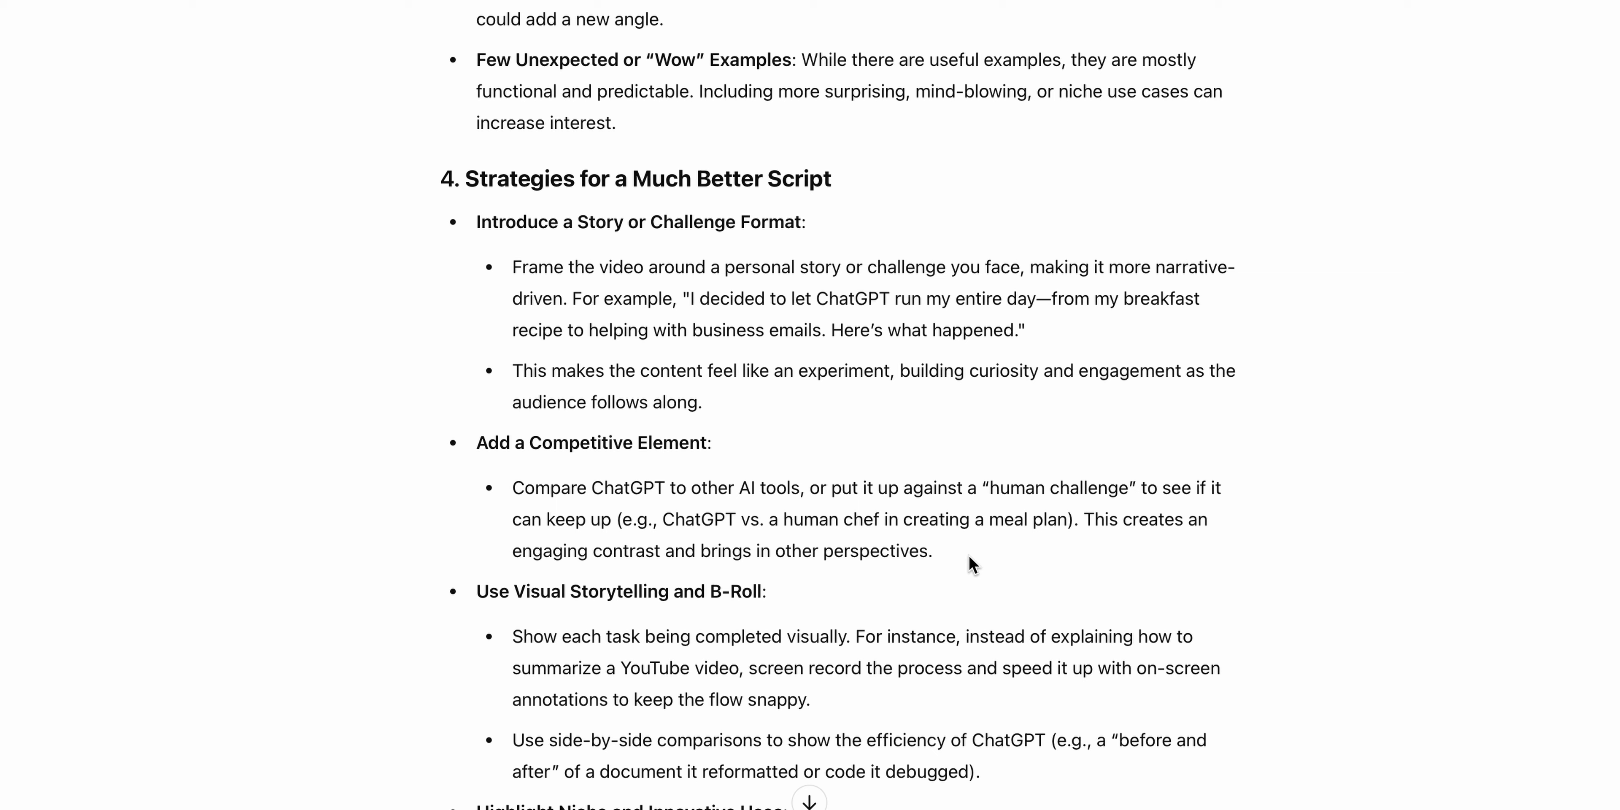
{"action": "scroll", "coordinate": [968, 562], "scroll_direction": "down", "scroll_amount": 1}
{"action": "scroll", "coordinate": [970, 561], "scroll_direction": "down", "scroll_amount": 5}
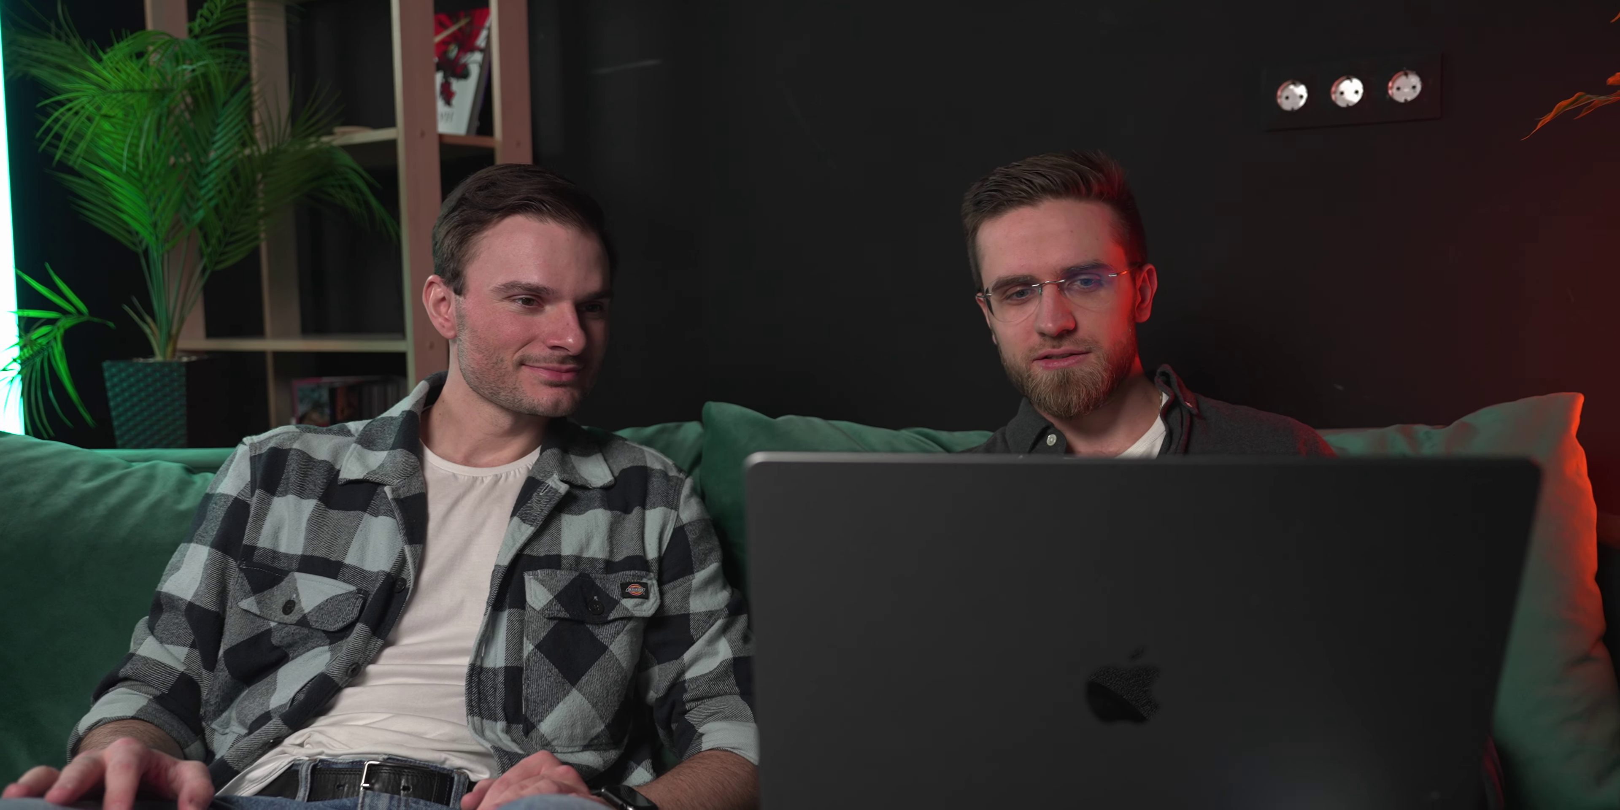
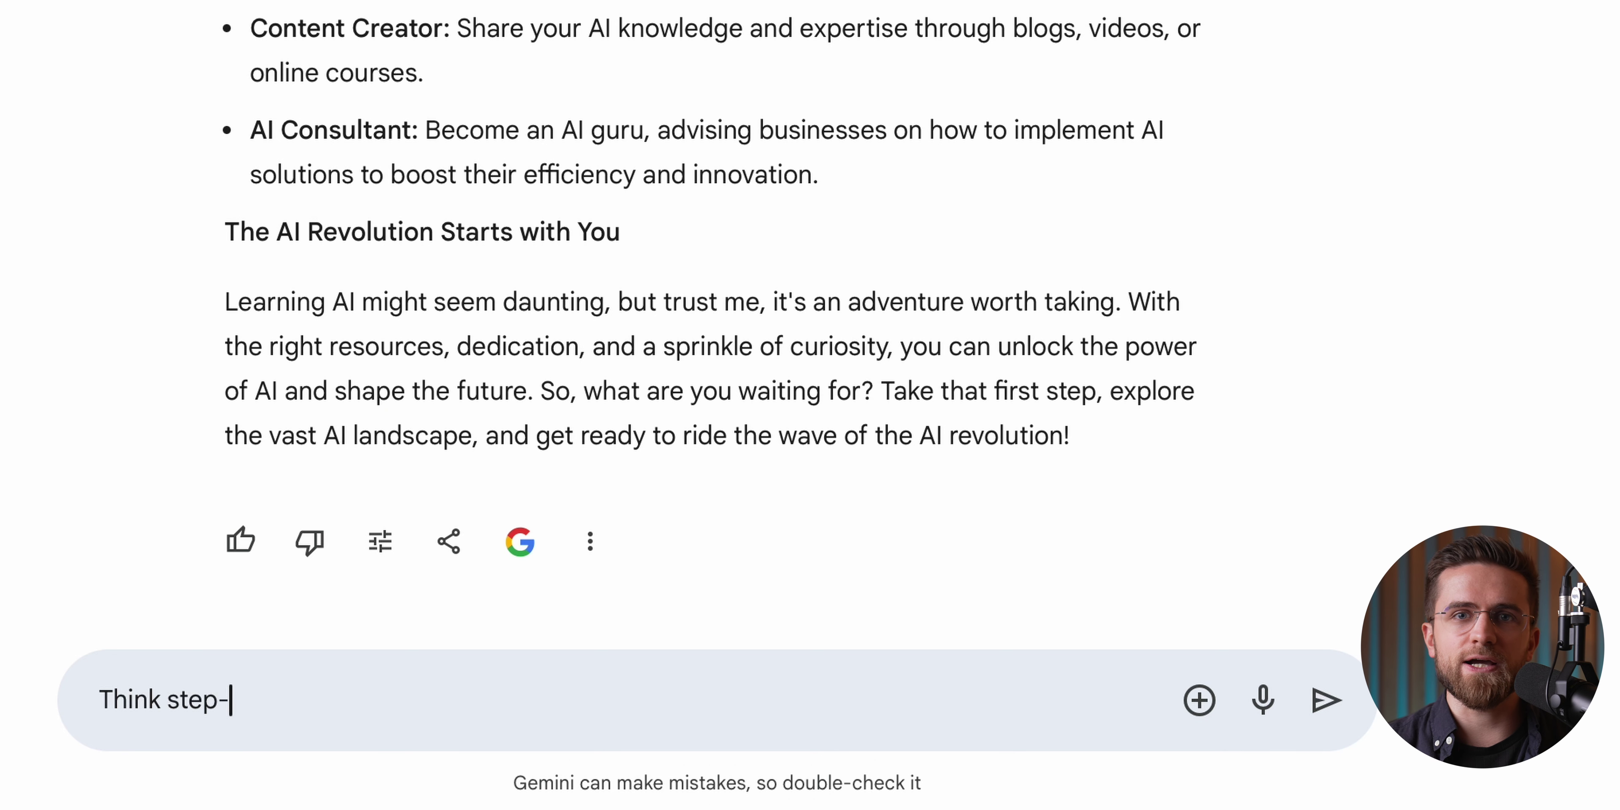
Ask the assistant to think step-by-step and explain how to solve the Heat Equation in three dimensions.
{"action": "type", "text": "by-step and explain how to solve"}
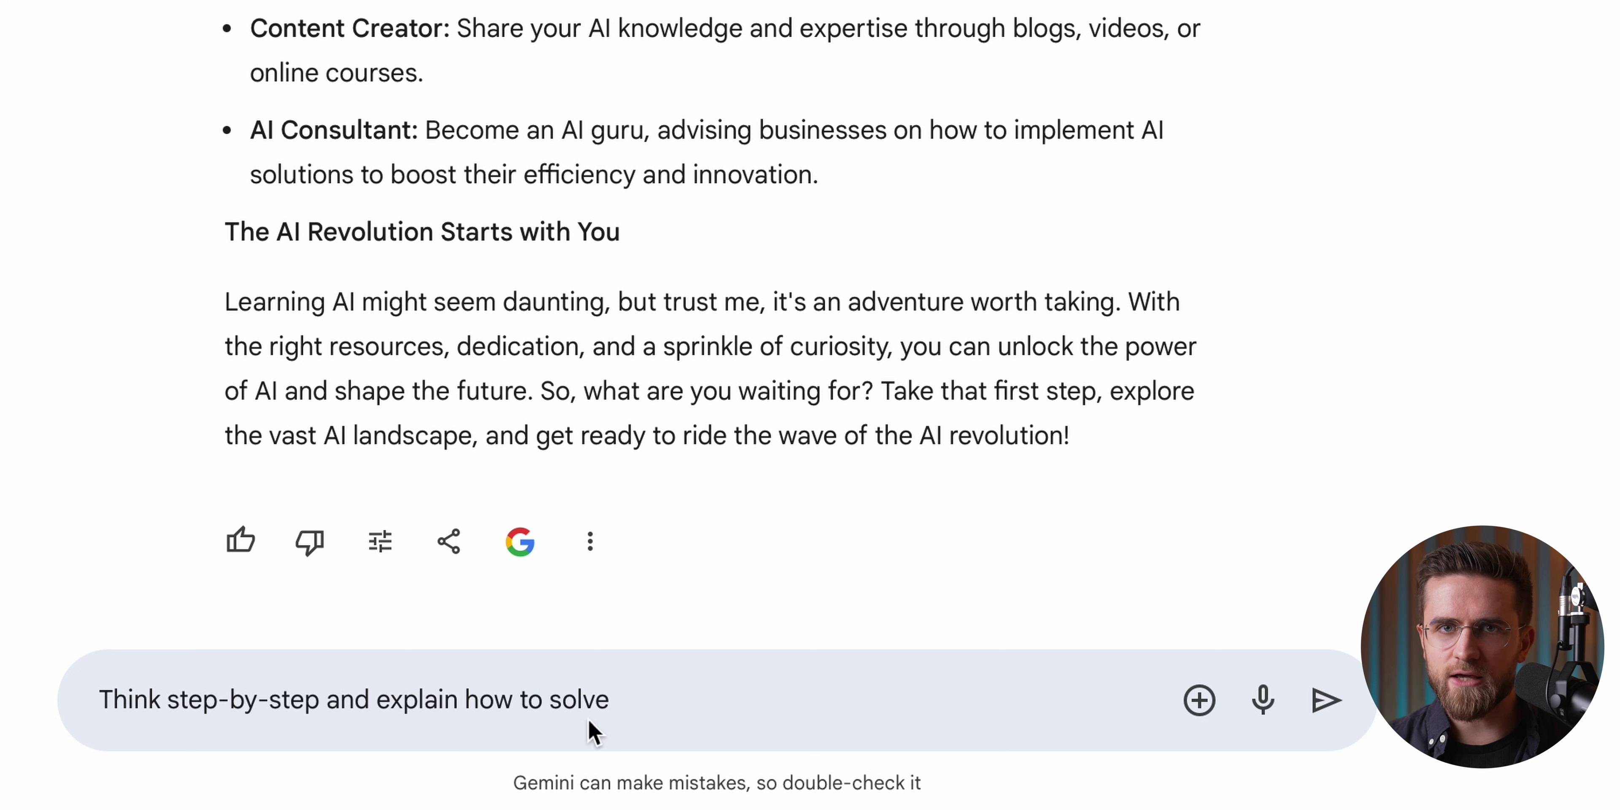
{"action": "type", "text": "The Heat Equation in three dimensions"}
{"action": "left_click", "coordinate": [1327, 700]}
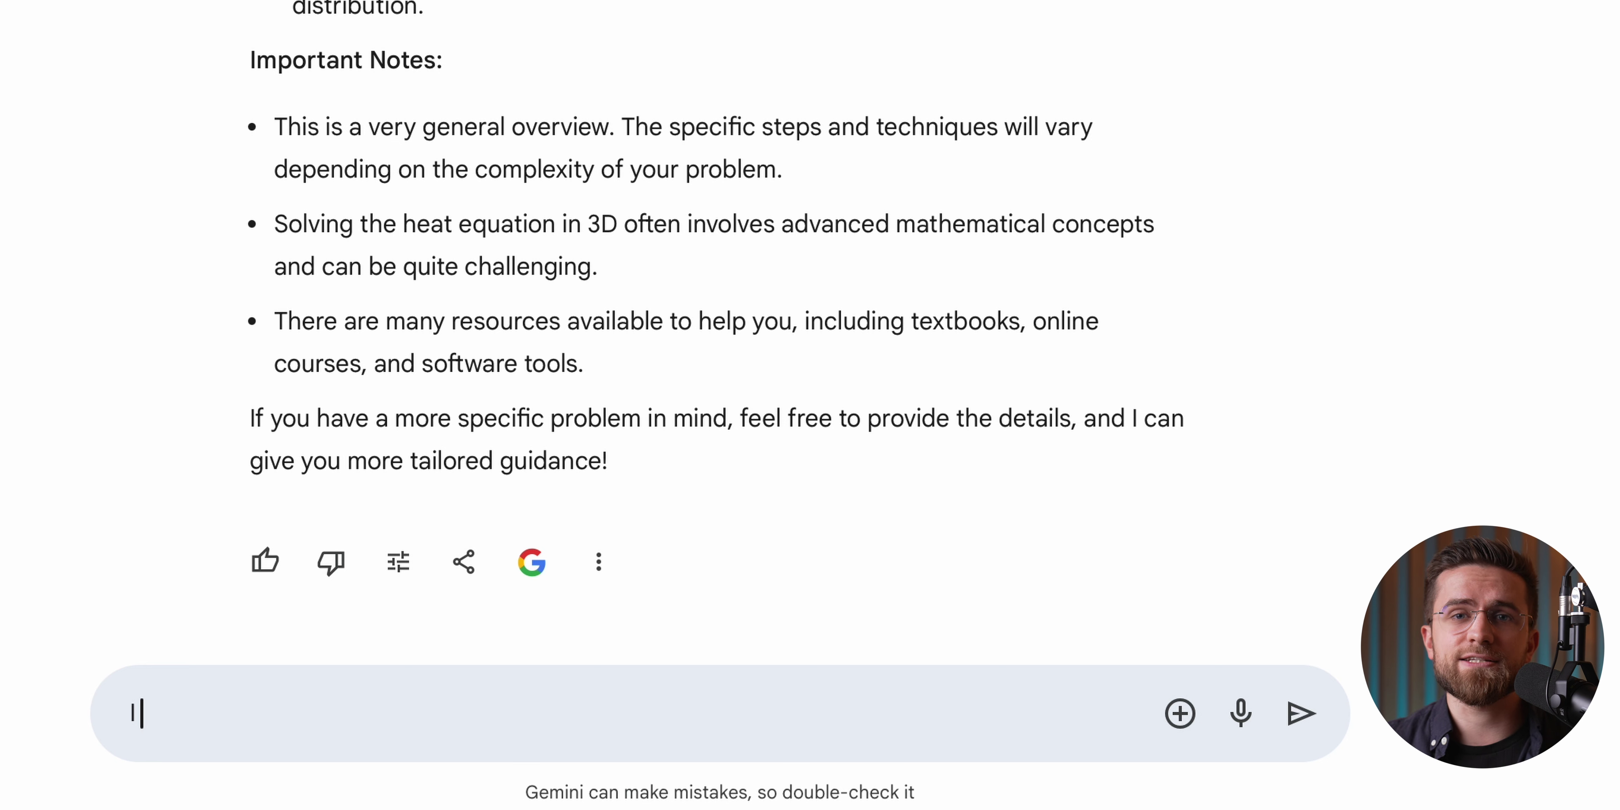
Tell the assistant about thinking of getting a tattoo, ask it to reason against it, and read through the answer.
{"action": "type", "text": "thinking about getting a tattoo. "}
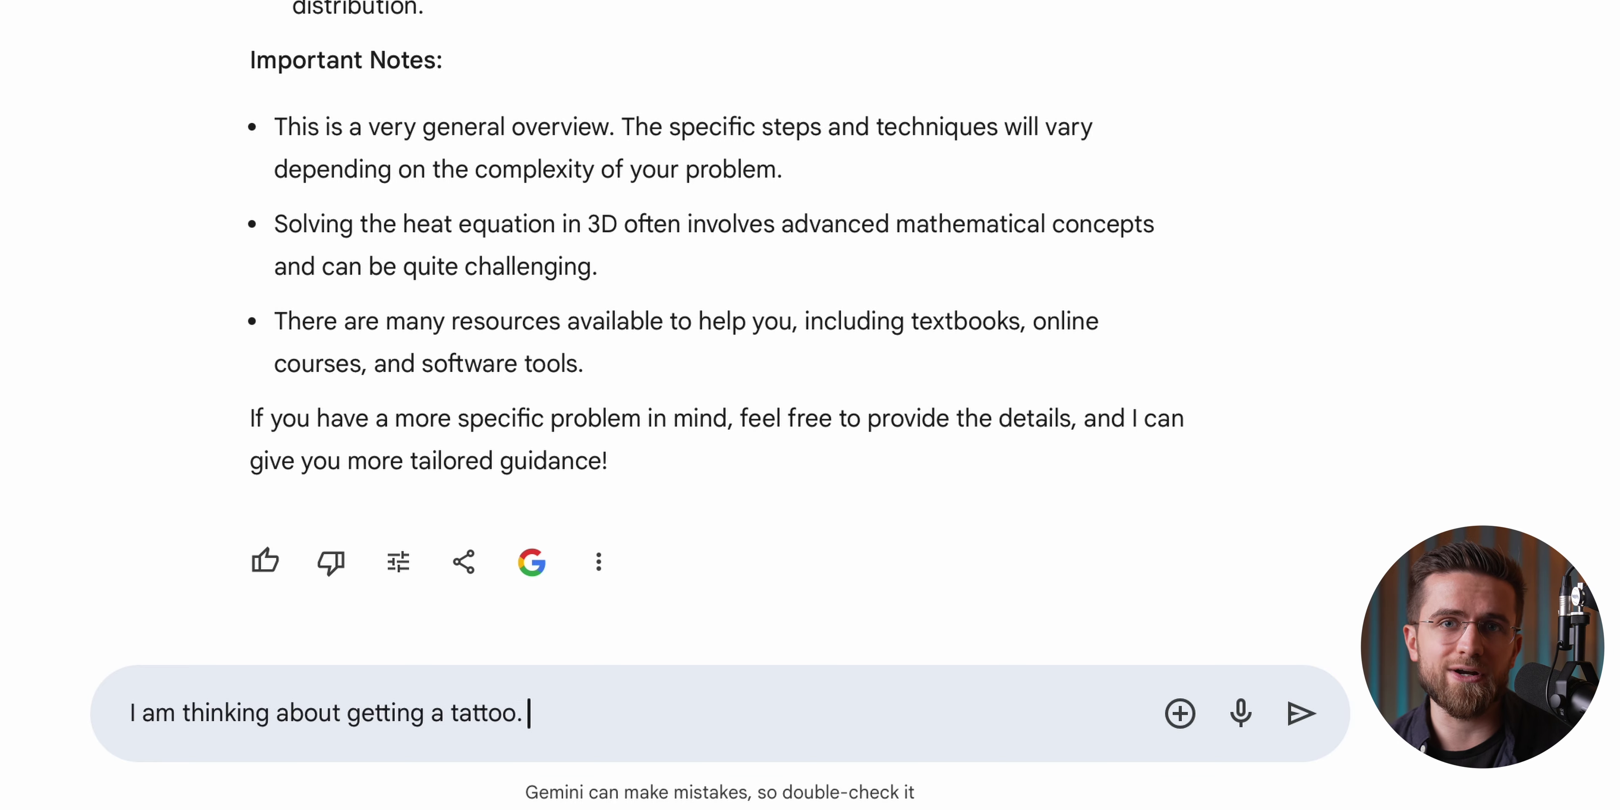
{"action": "type", "text": "Reason against it"}
{"action": "key", "text": "Return"}
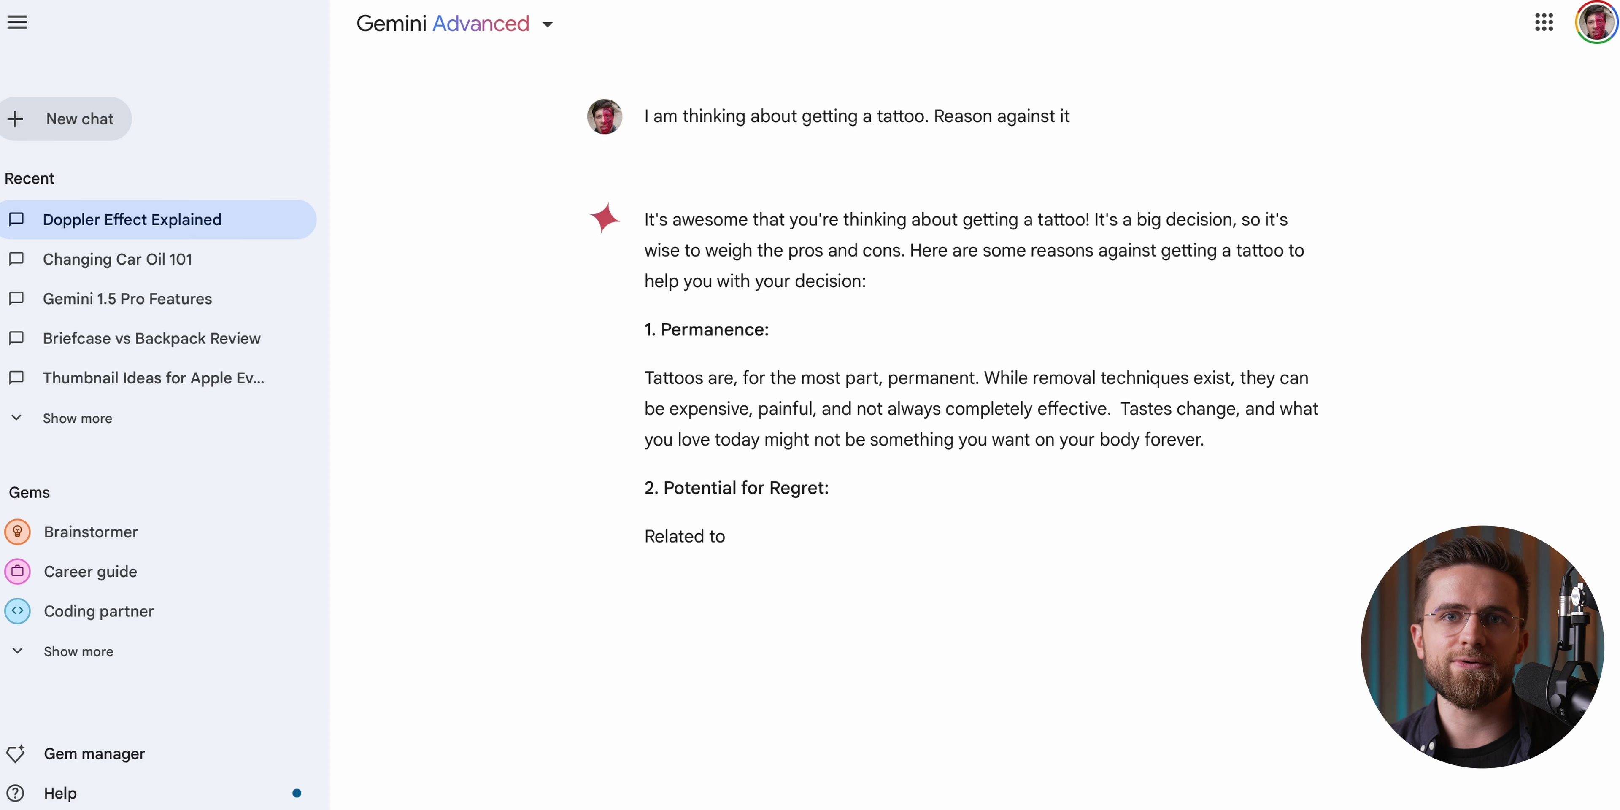
{"action": "scroll", "coordinate": [701, 709], "scroll_direction": "down", "scroll_amount": 7}
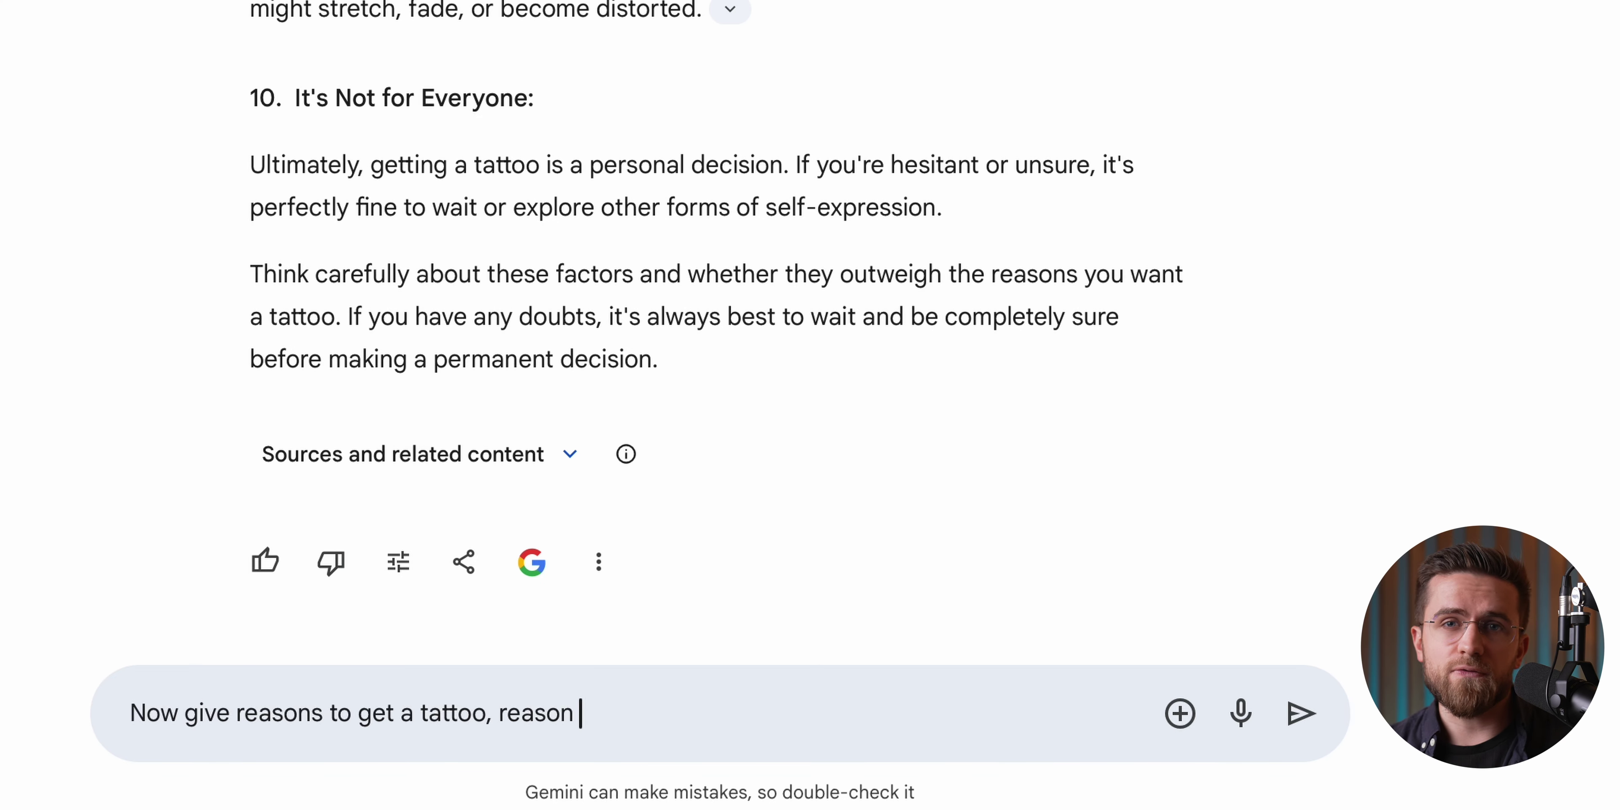
Ask for reasons to get a tattoo, reasoning with the previous response, and read through the counterarguments.
{"action": "type", "text": "with your previous response"}
{"action": "key", "text": "Return"}
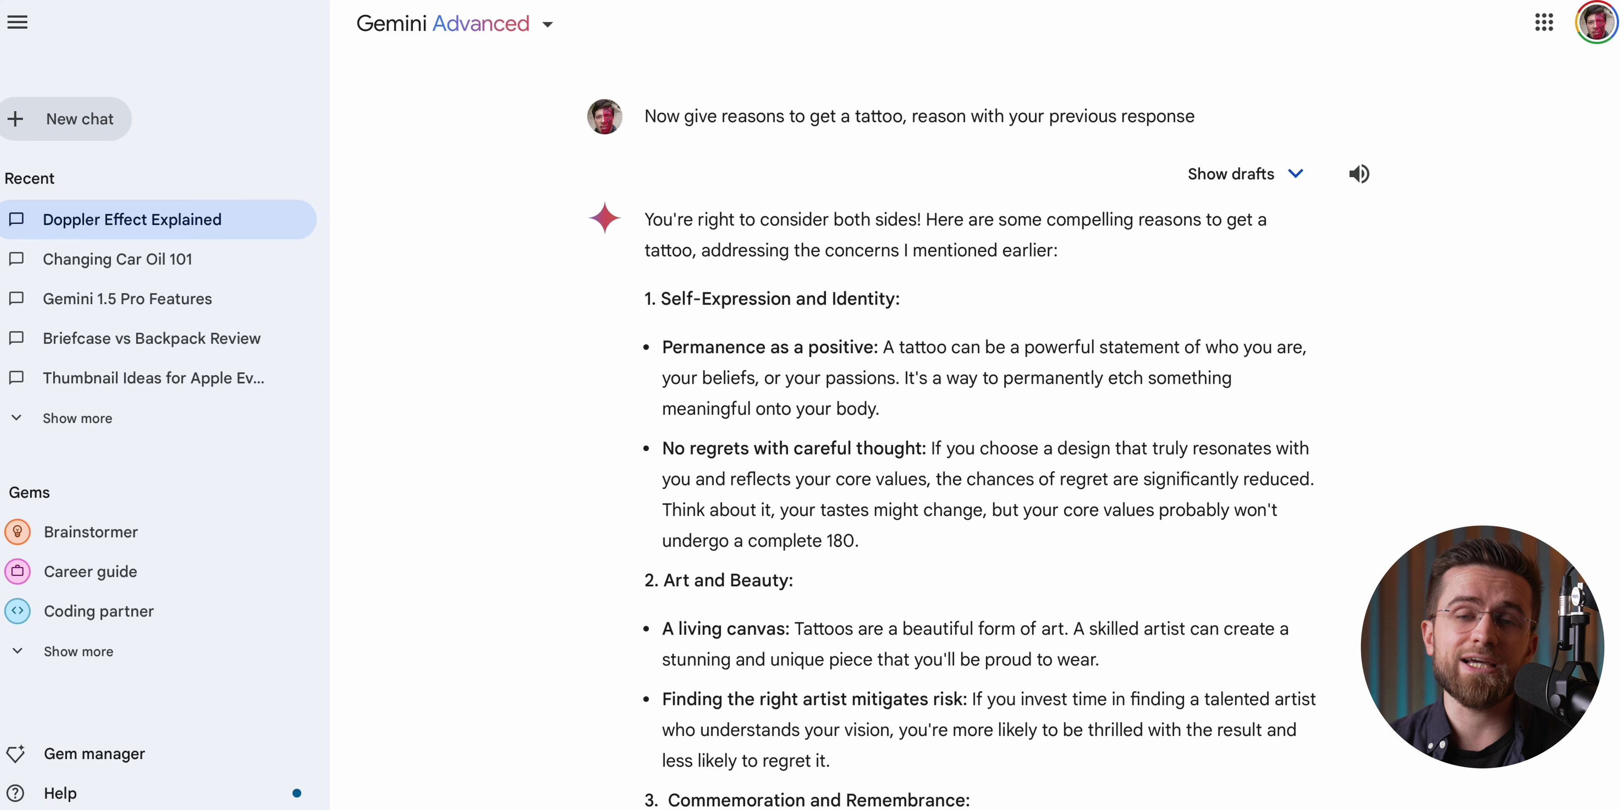
{"action": "scroll", "coordinate": [1045, 431], "scroll_direction": "down", "scroll_amount": 12}
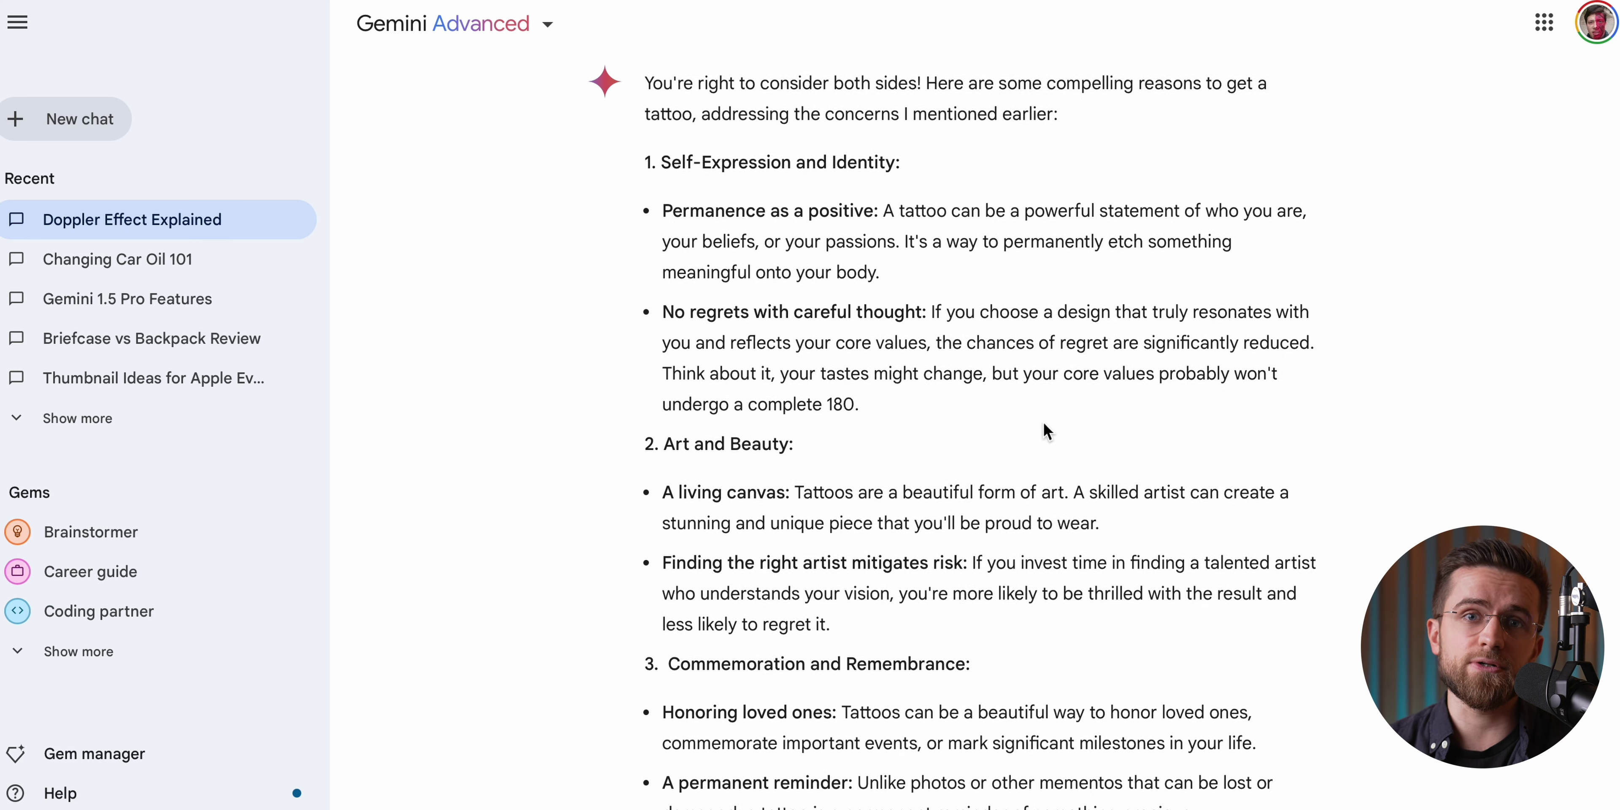
{"action": "scroll", "coordinate": [1045, 431], "scroll_direction": "down", "scroll_amount": 7}
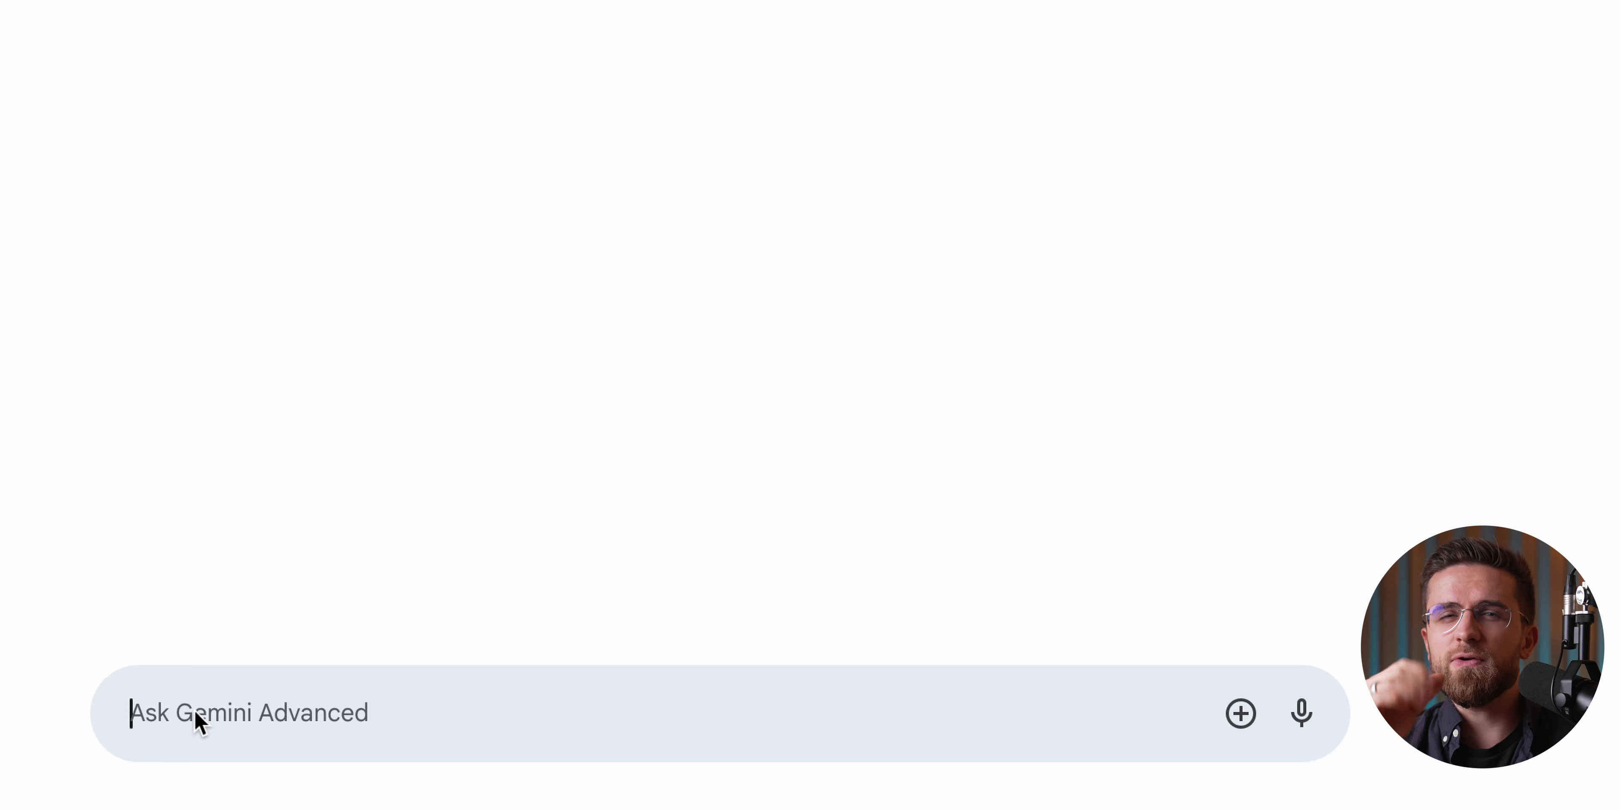
Ask in a new chat what the latest news about ChatGPT are, and read through the response.
{"action": "type", "text": "what are"}
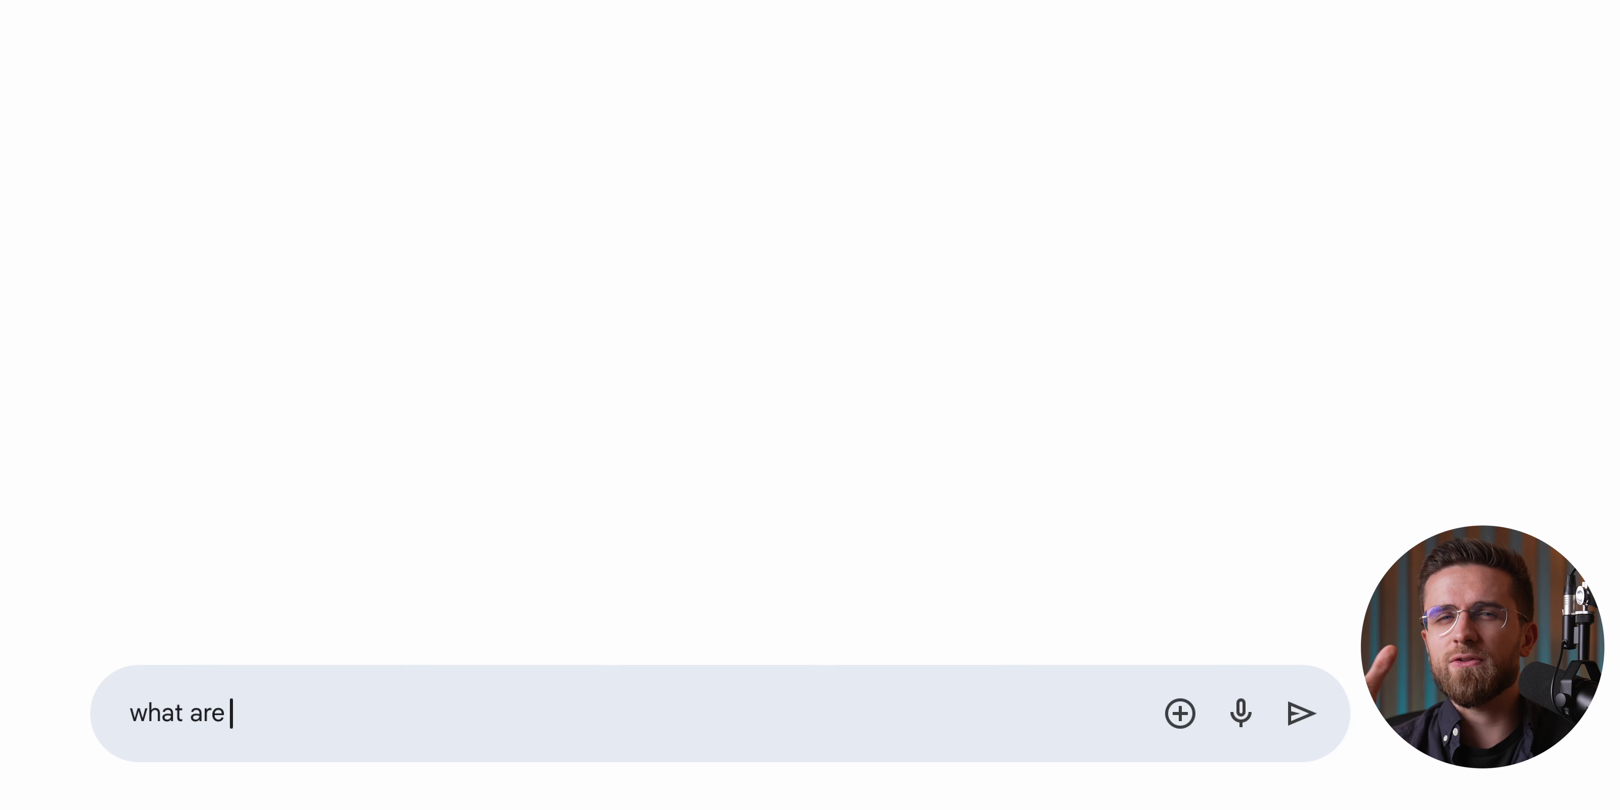
{"action": "type", "text": " the latest news about ChatGPT?"}
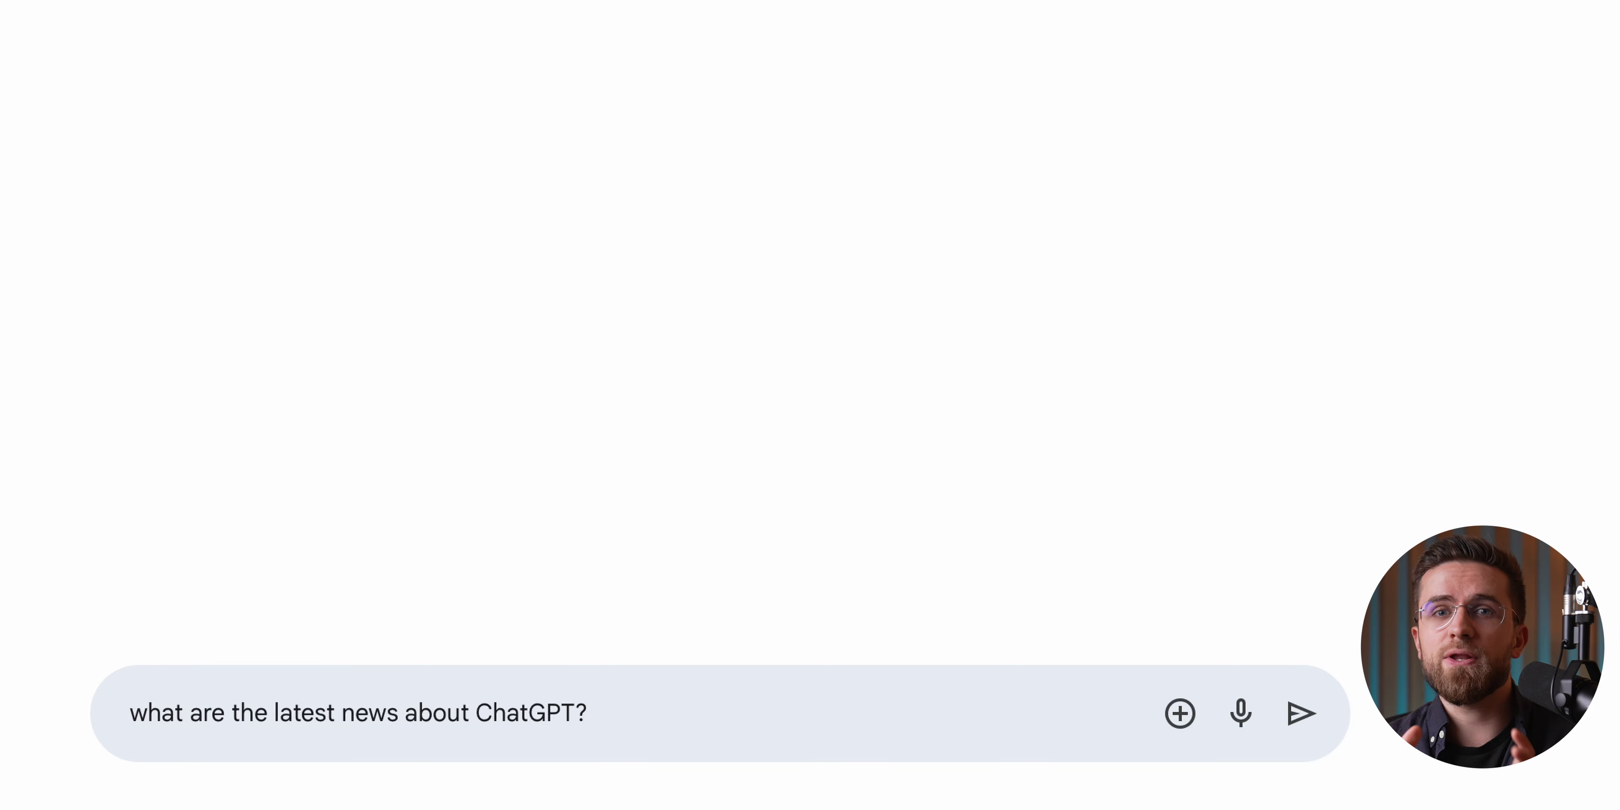
{"action": "key", "text": "Return"}
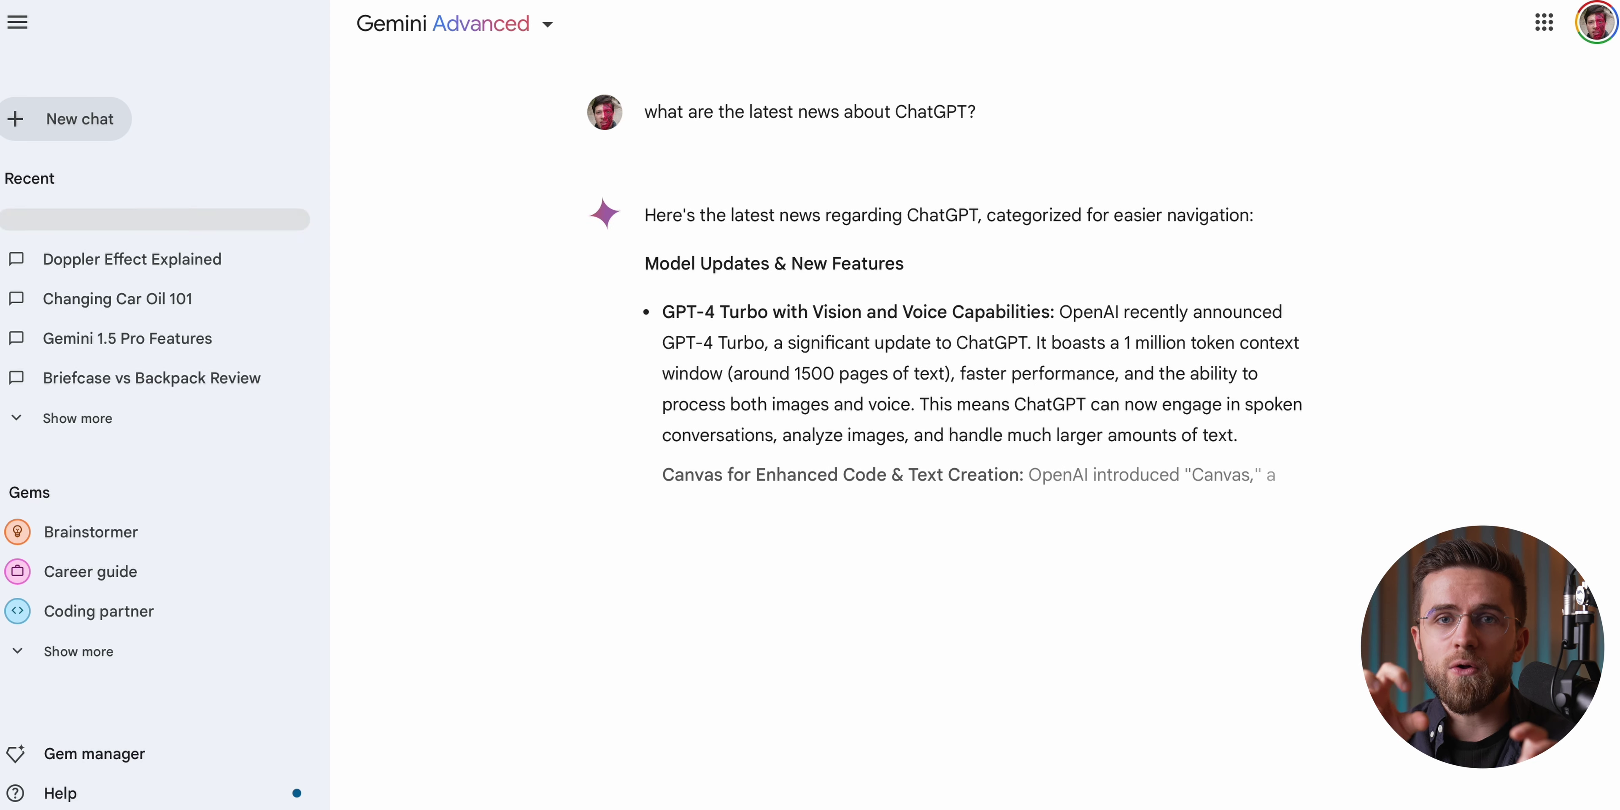
{"action": "scroll", "coordinate": [853, 757], "scroll_direction": "down", "scroll_amount": 8}
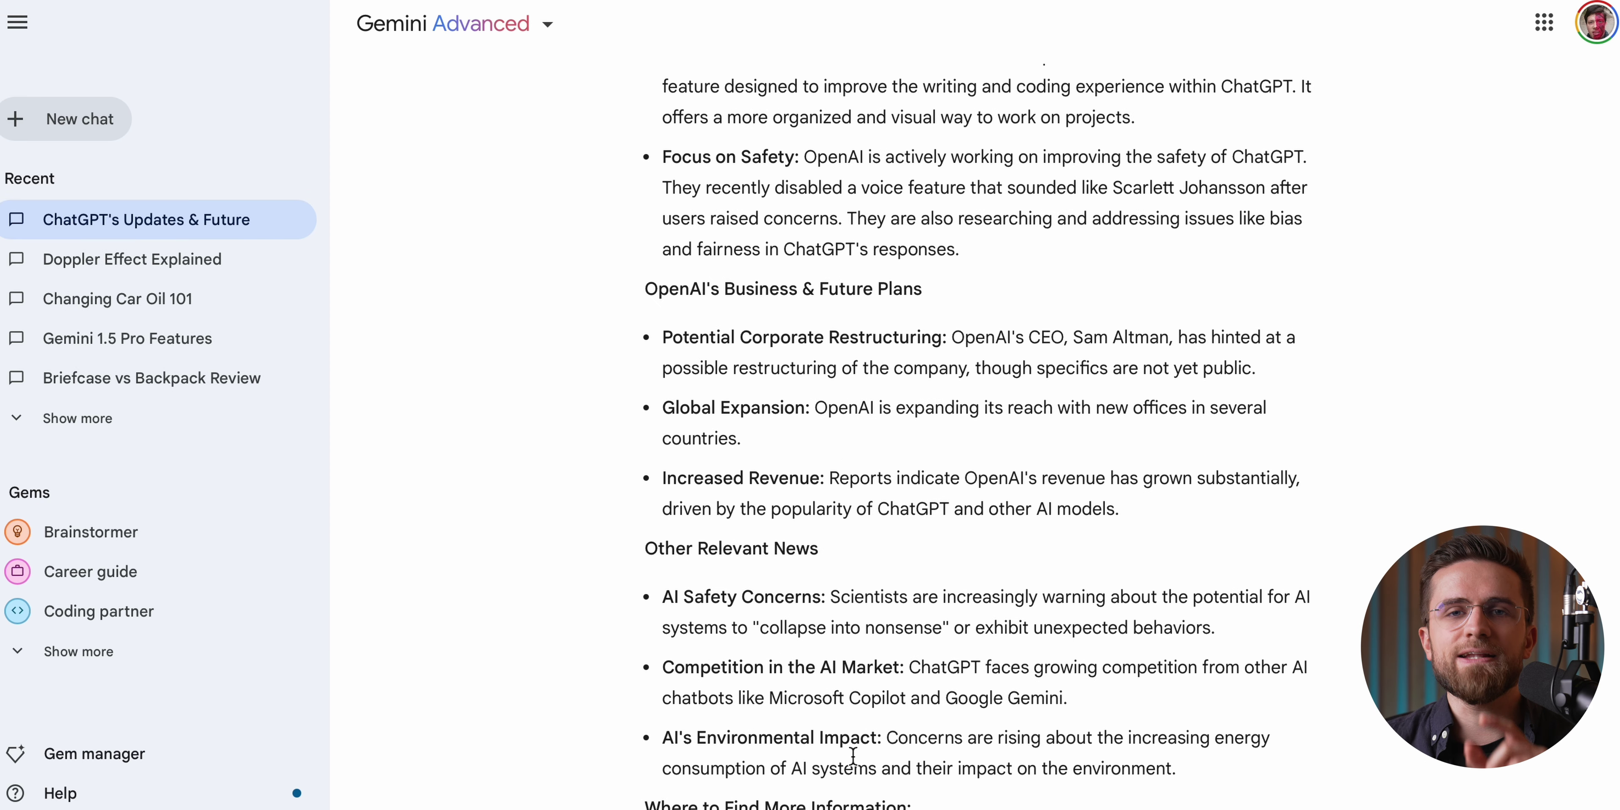
{"action": "scroll", "coordinate": [853, 757], "scroll_direction": "down", "scroll_amount": 4}
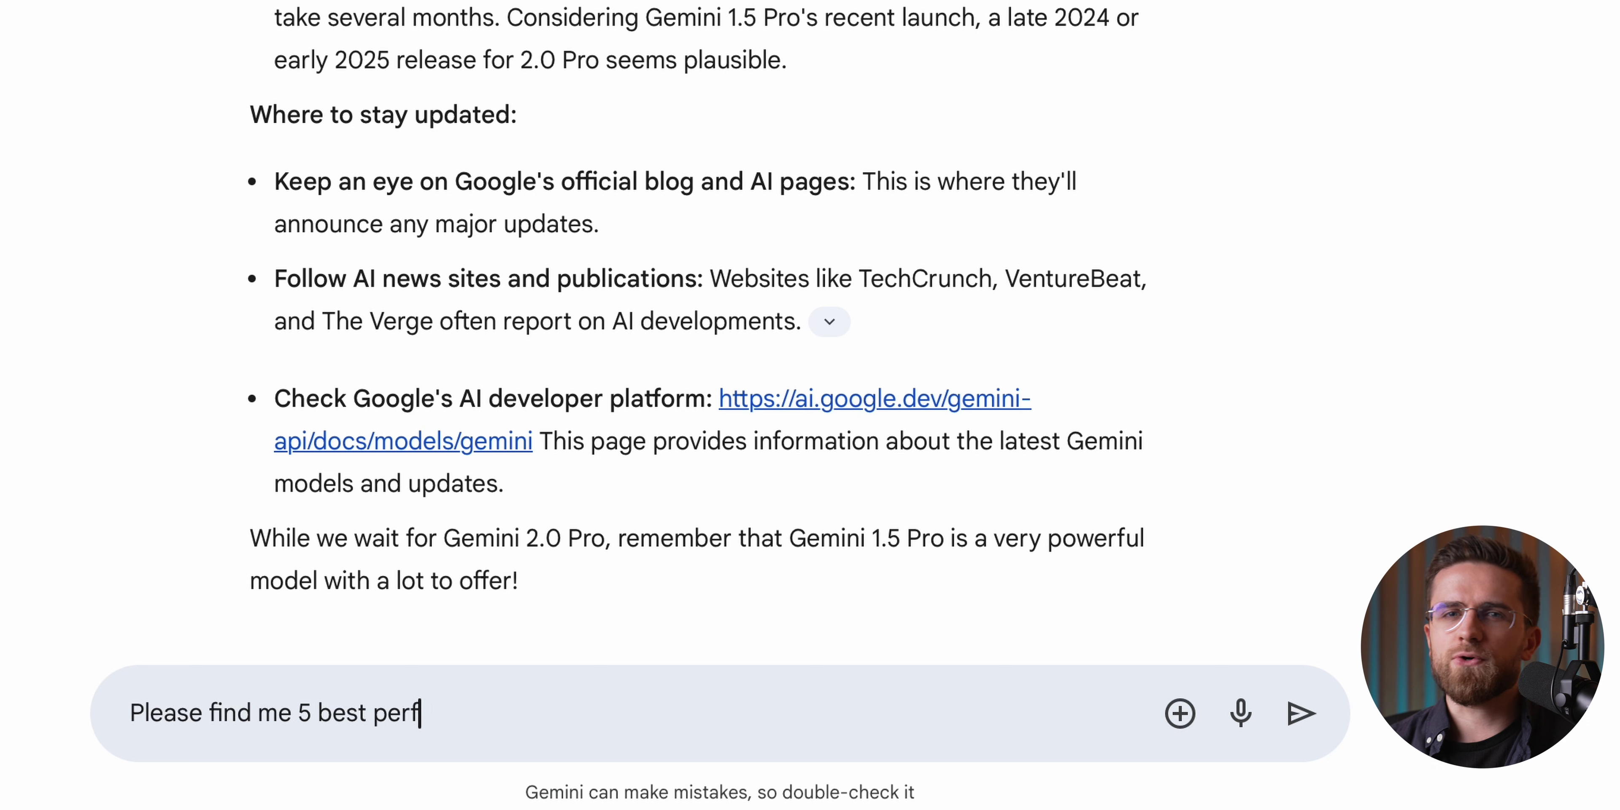
Request the 5 best performing stocks right now with projected earnings on 1000 dollars invested for 5 years, and read through the list.
{"action": "type", "text": "orming stocks right now"}
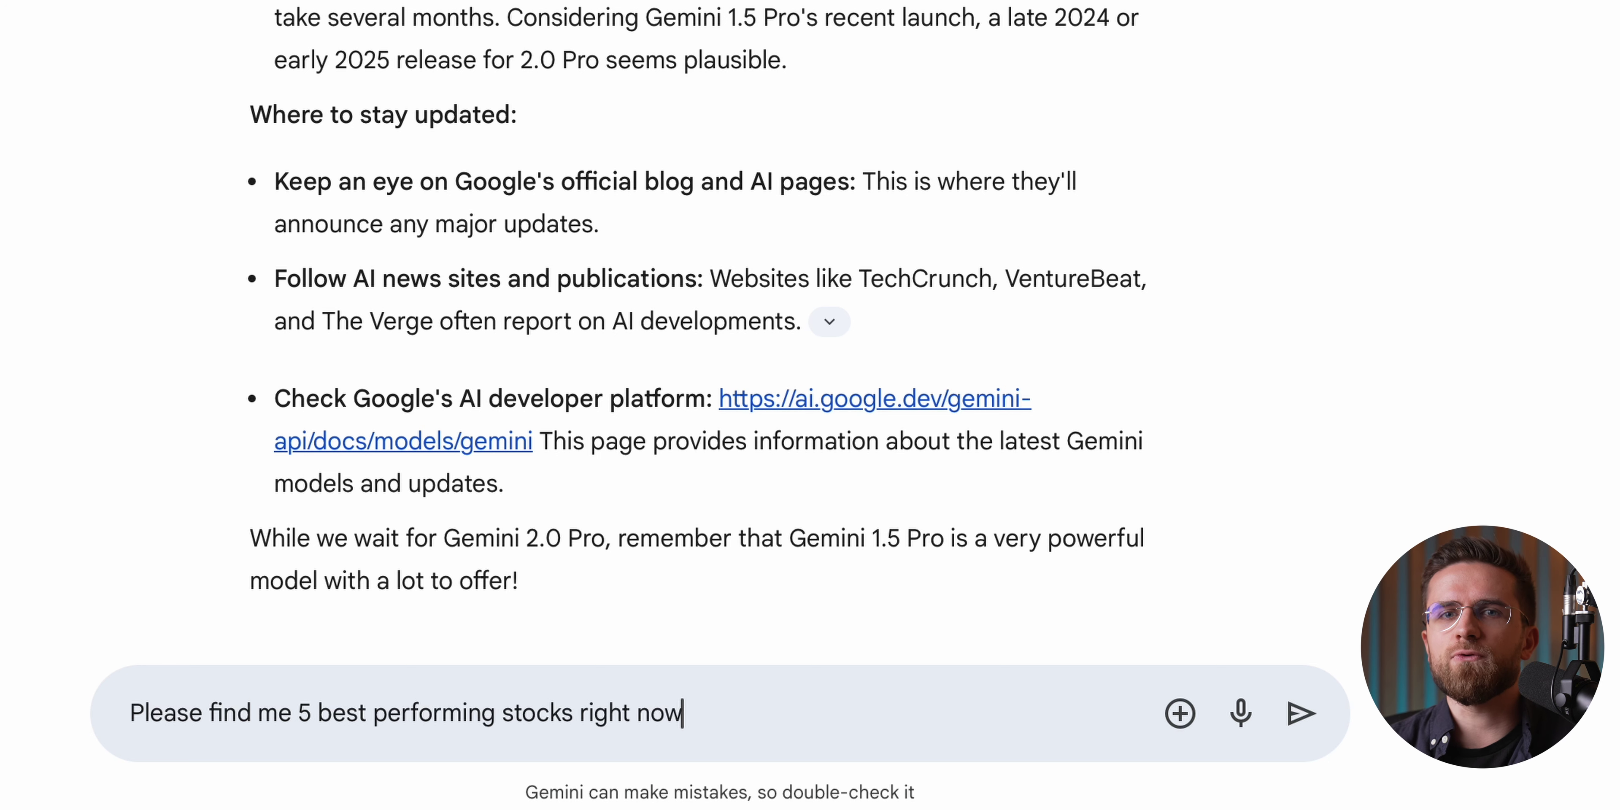
{"action": "type", "text": ". for each stock"}
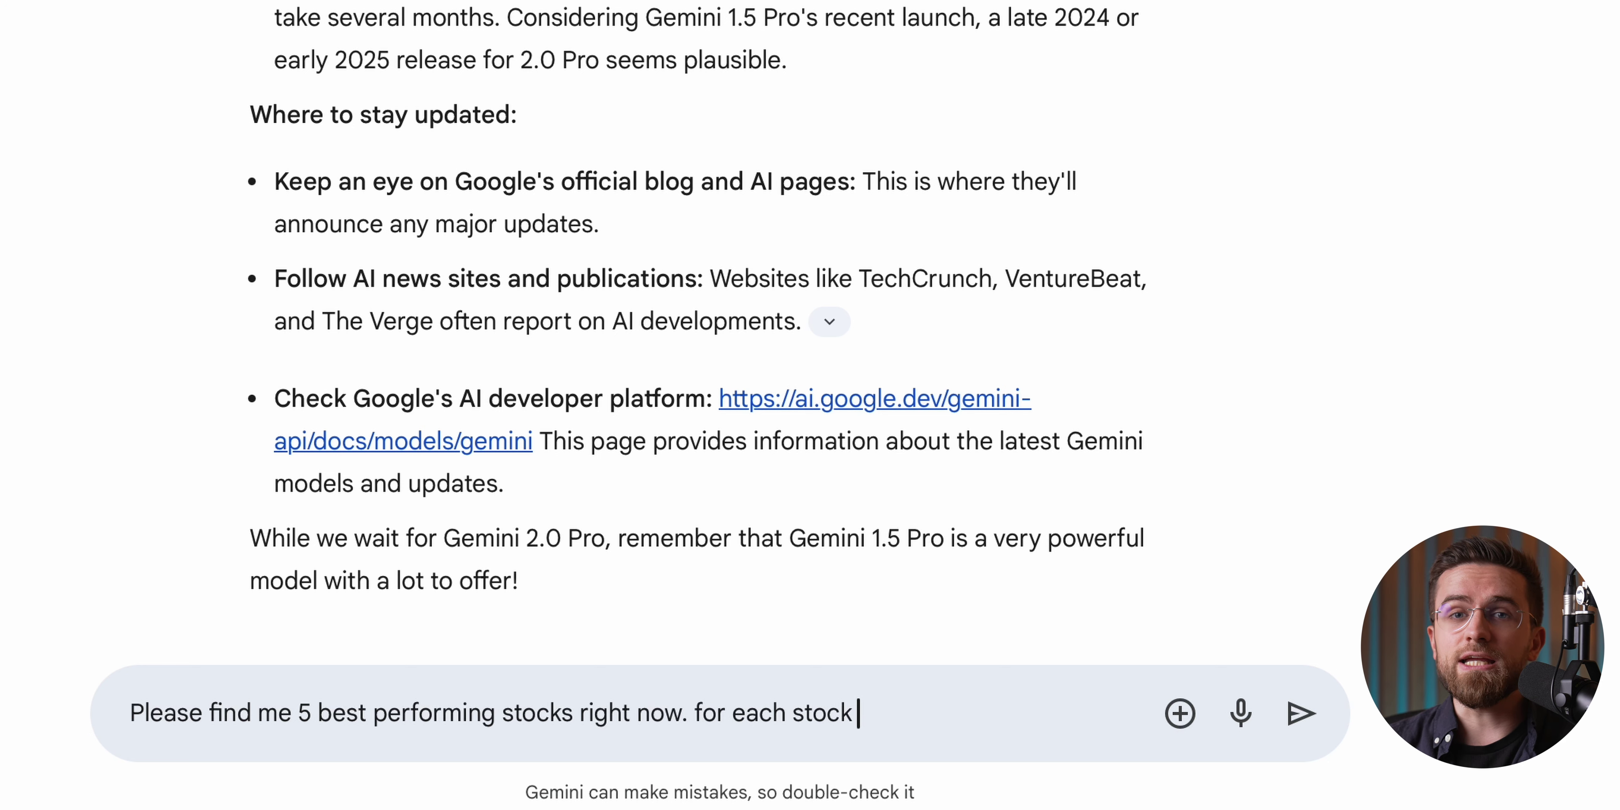
{"action": "type", "text": " give me project earnings if I invest 1000 dollars and wait for 5 years"}
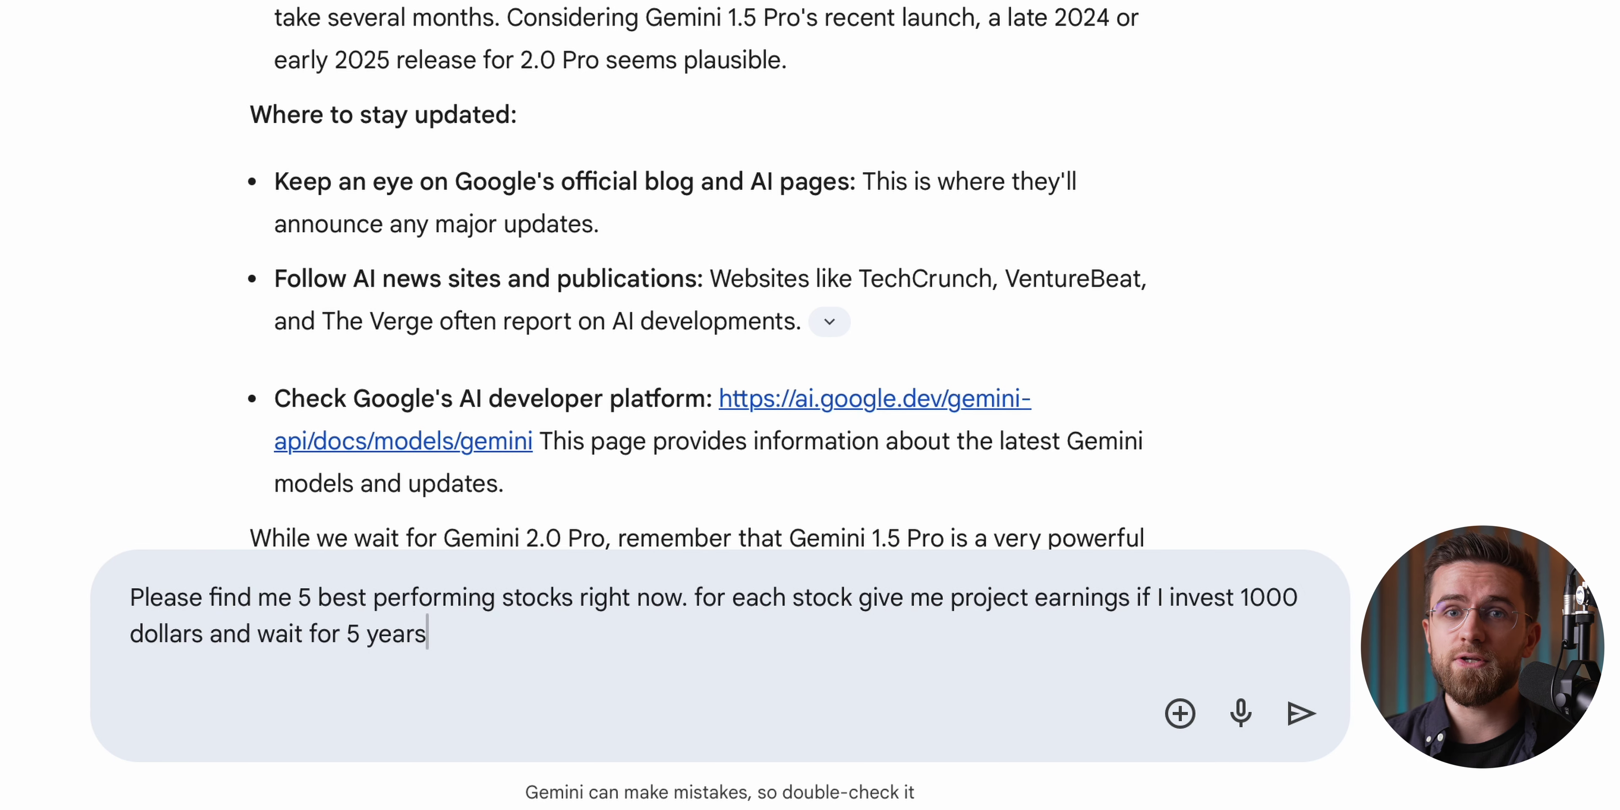
{"action": "key", "text": "Return"}
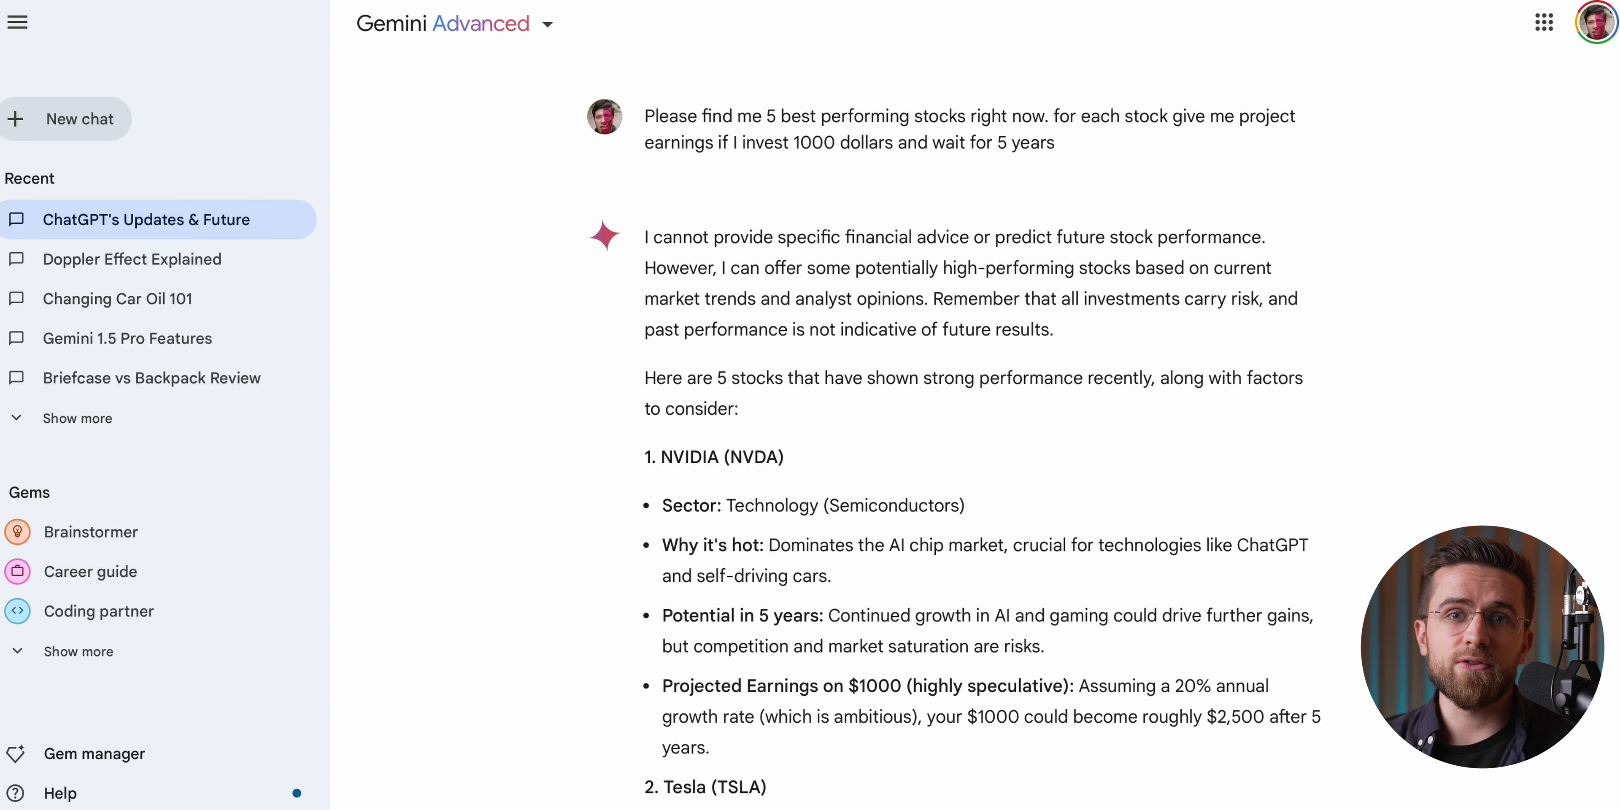
{"action": "scroll", "coordinate": [986, 720], "scroll_direction": "down", "scroll_amount": 6}
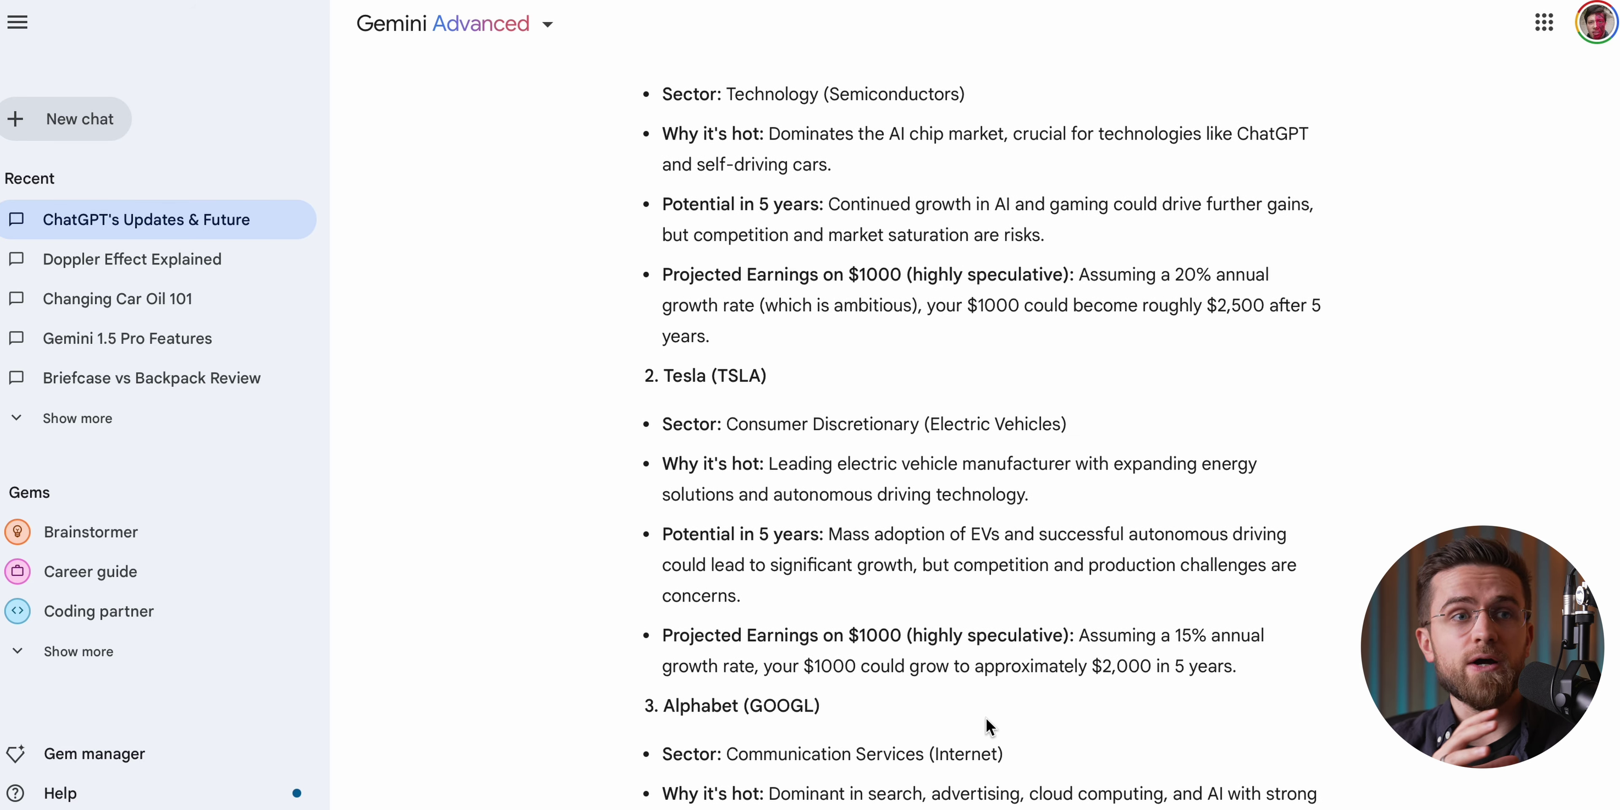
{"action": "scroll", "coordinate": [986, 718], "scroll_direction": "down", "scroll_amount": 10}
{"action": "scroll", "coordinate": [986, 719], "scroll_direction": "down", "scroll_amount": 15}
{"action": "type", "text": "You're a SEO specillist. I want you to analyze th"}
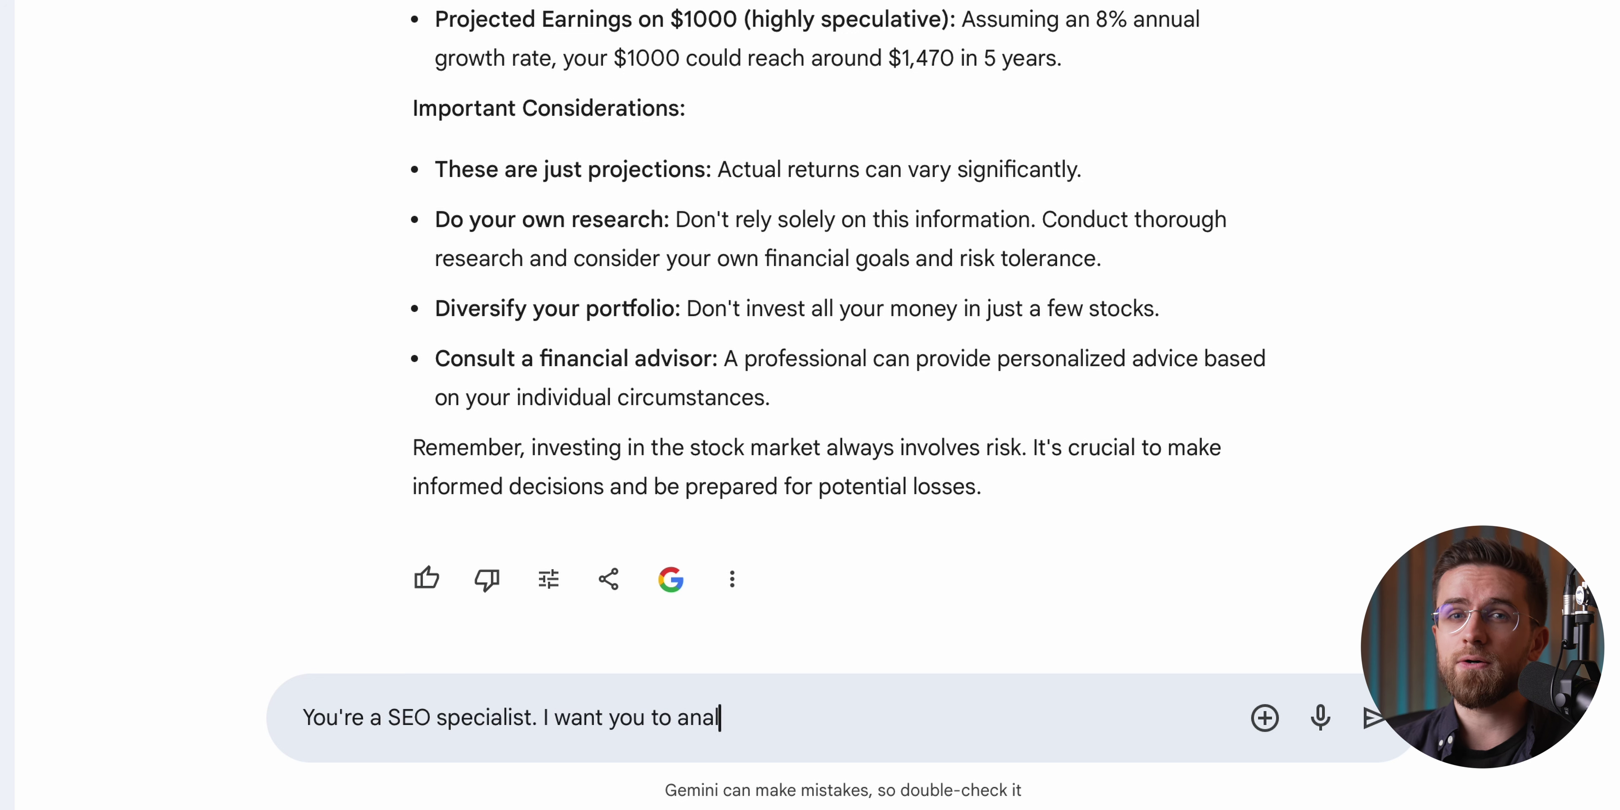
{"action": "type", "text": "e article by this link and give me a list of SEO keywords."}
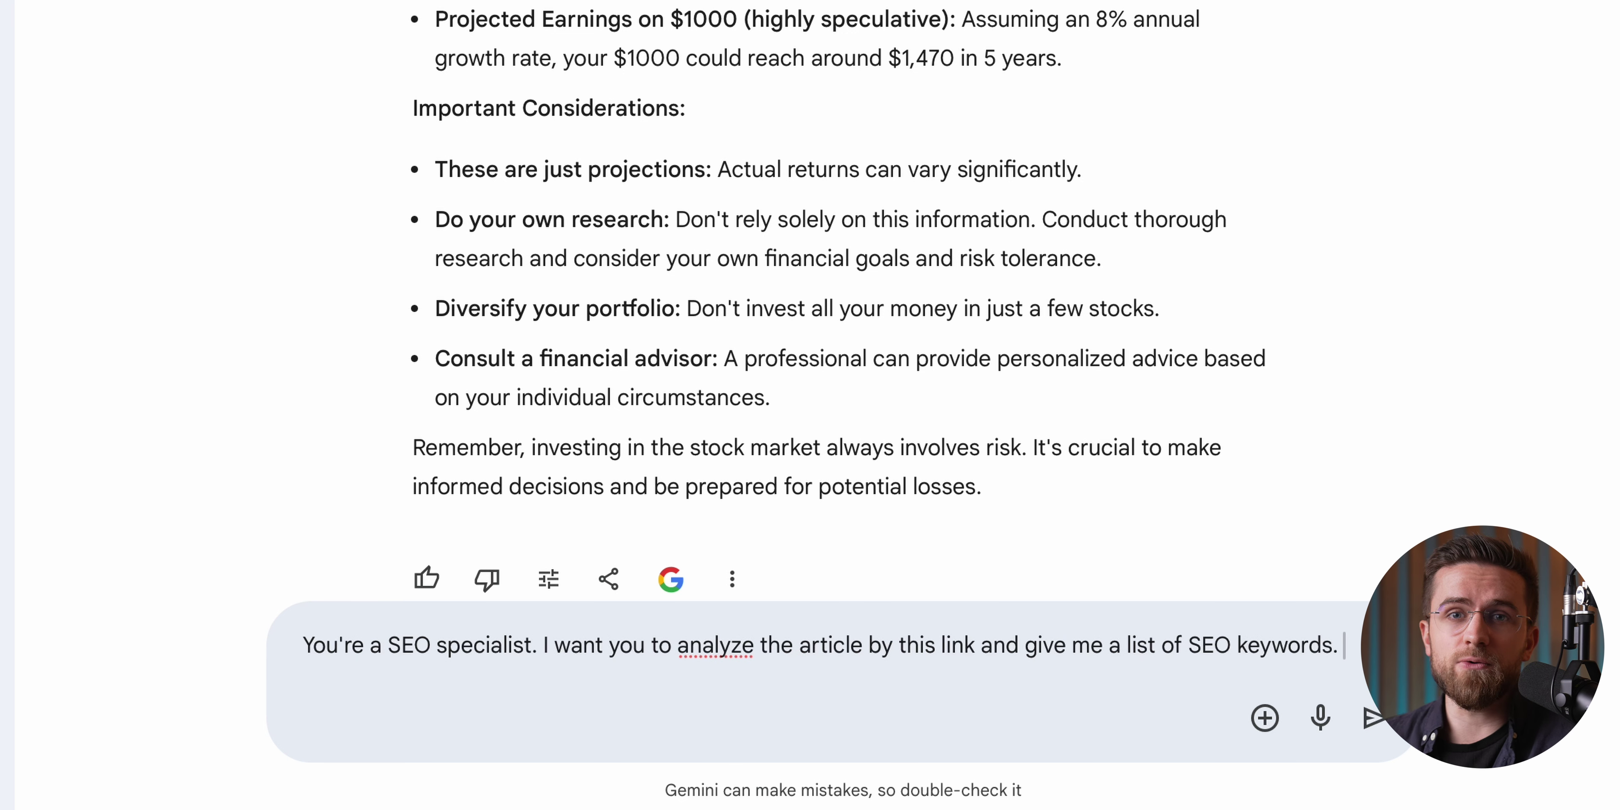
{"action": "type", "text": "https://www.akc.org/expert-advice/nutrition/choosing-right-dog-food/"}
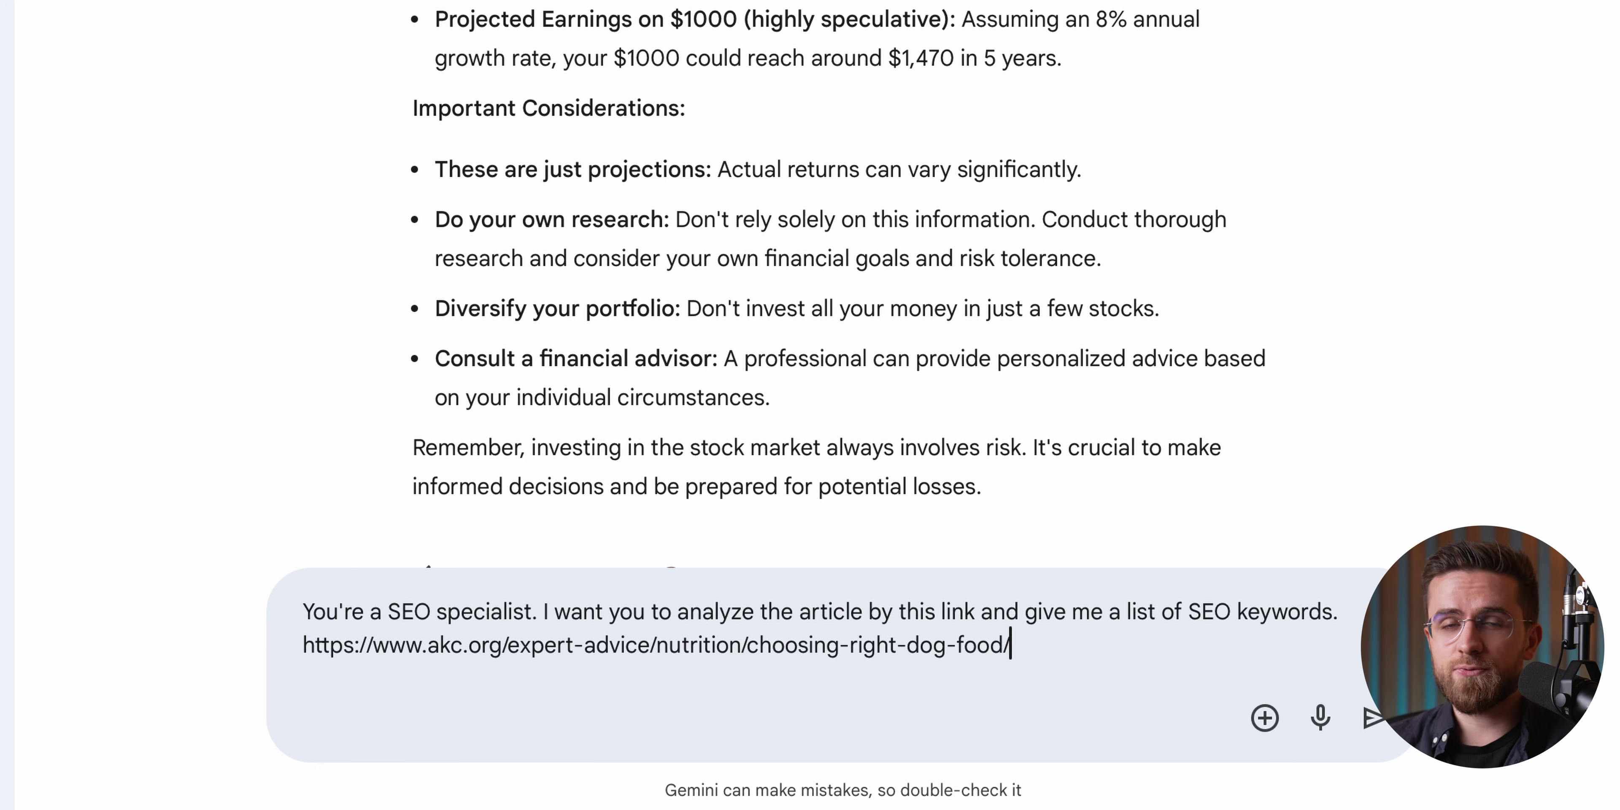
{"action": "key", "text": "Return"}
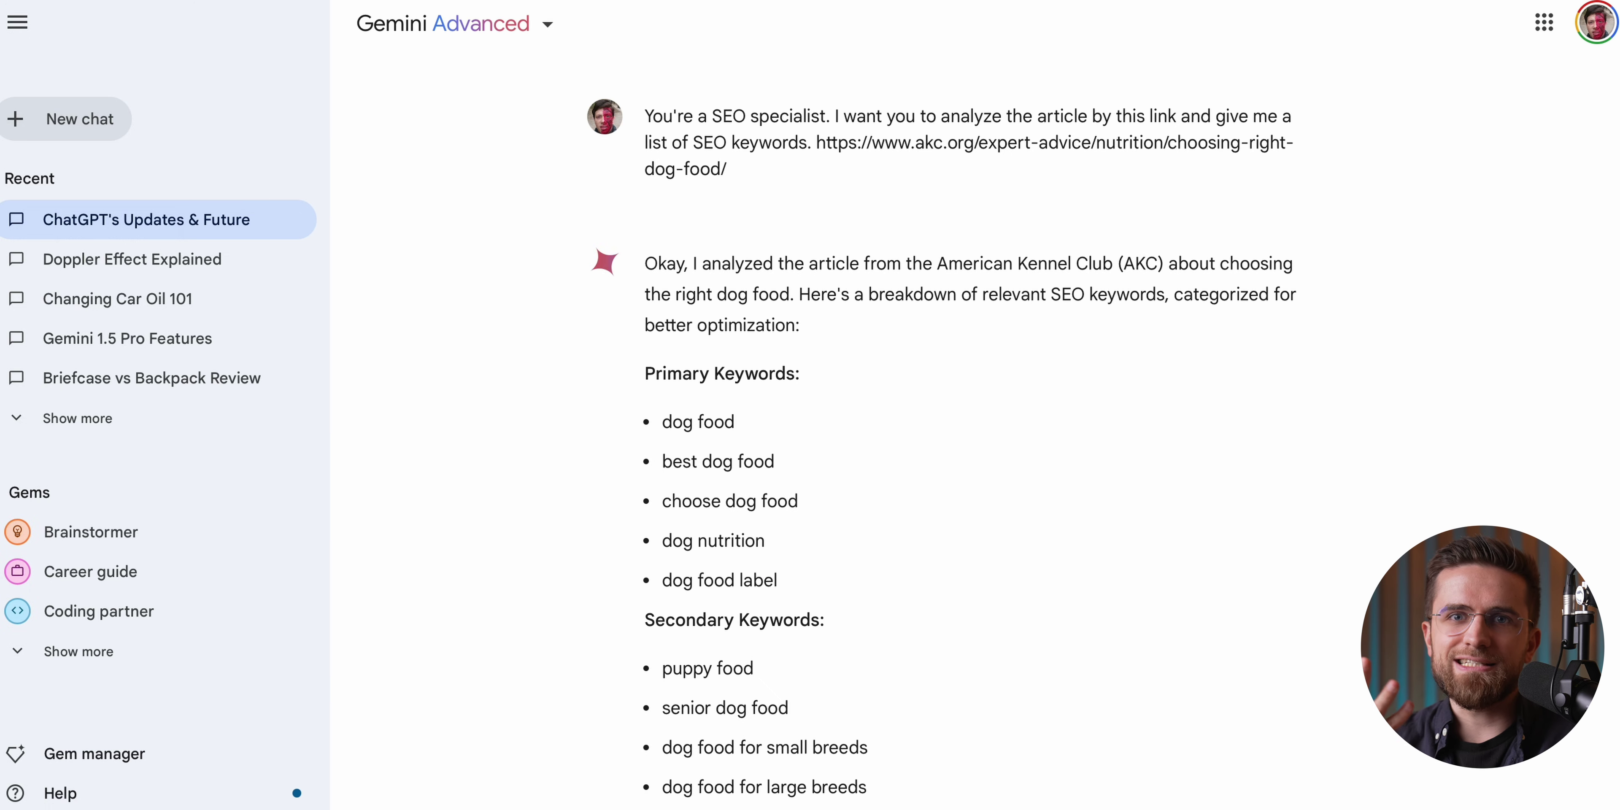
Request an improved keyword list for ranking higher than that website, and an article written using all of these keywords.
{"action": "type", "text": "I want my website to be ranked higher than this one. Please suggest an im"}
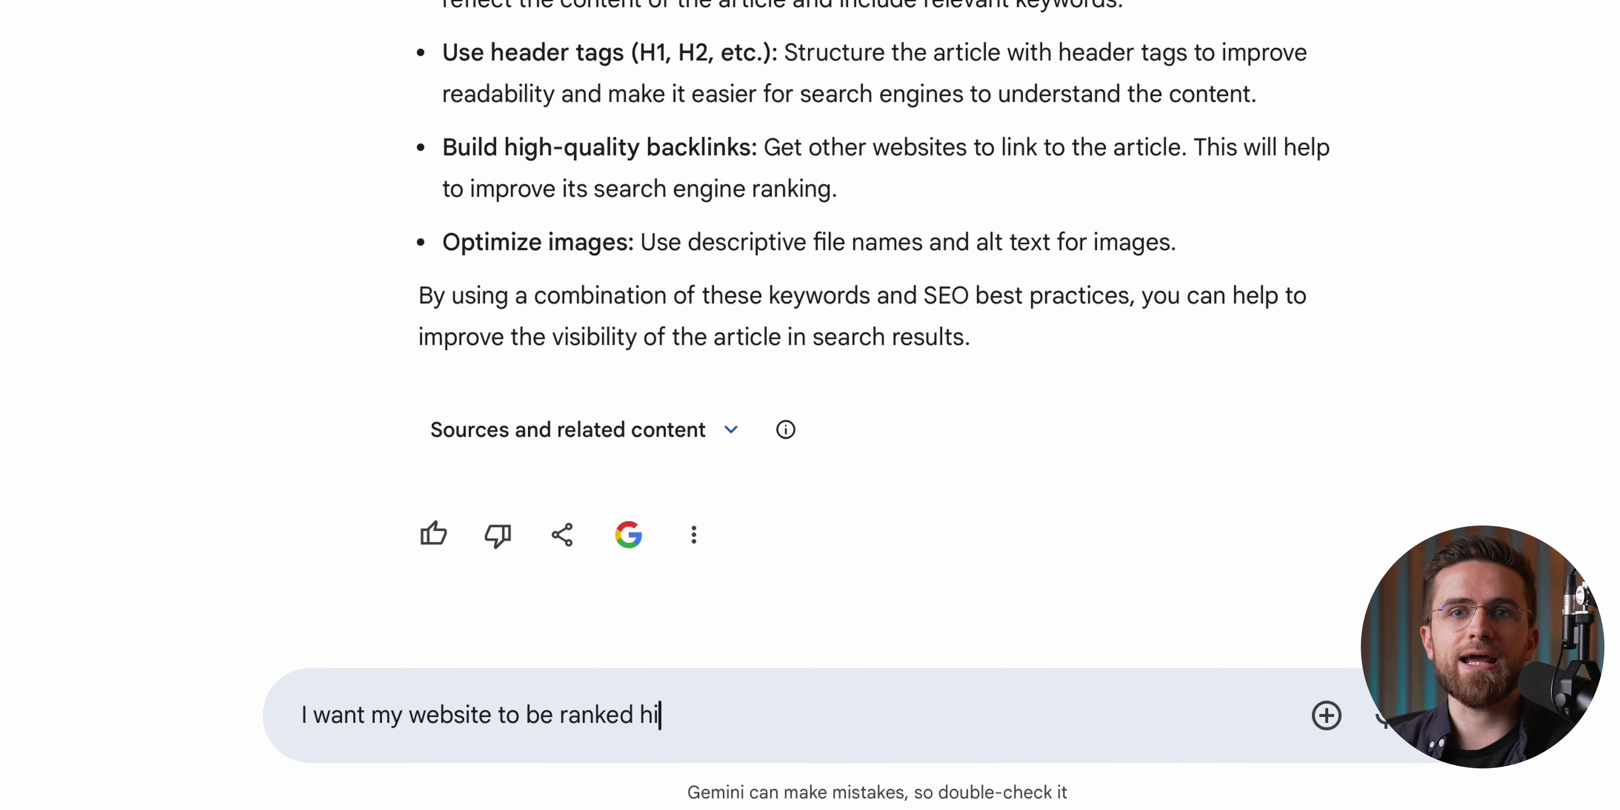
{"action": "type", "text": "proved list of keywords"}
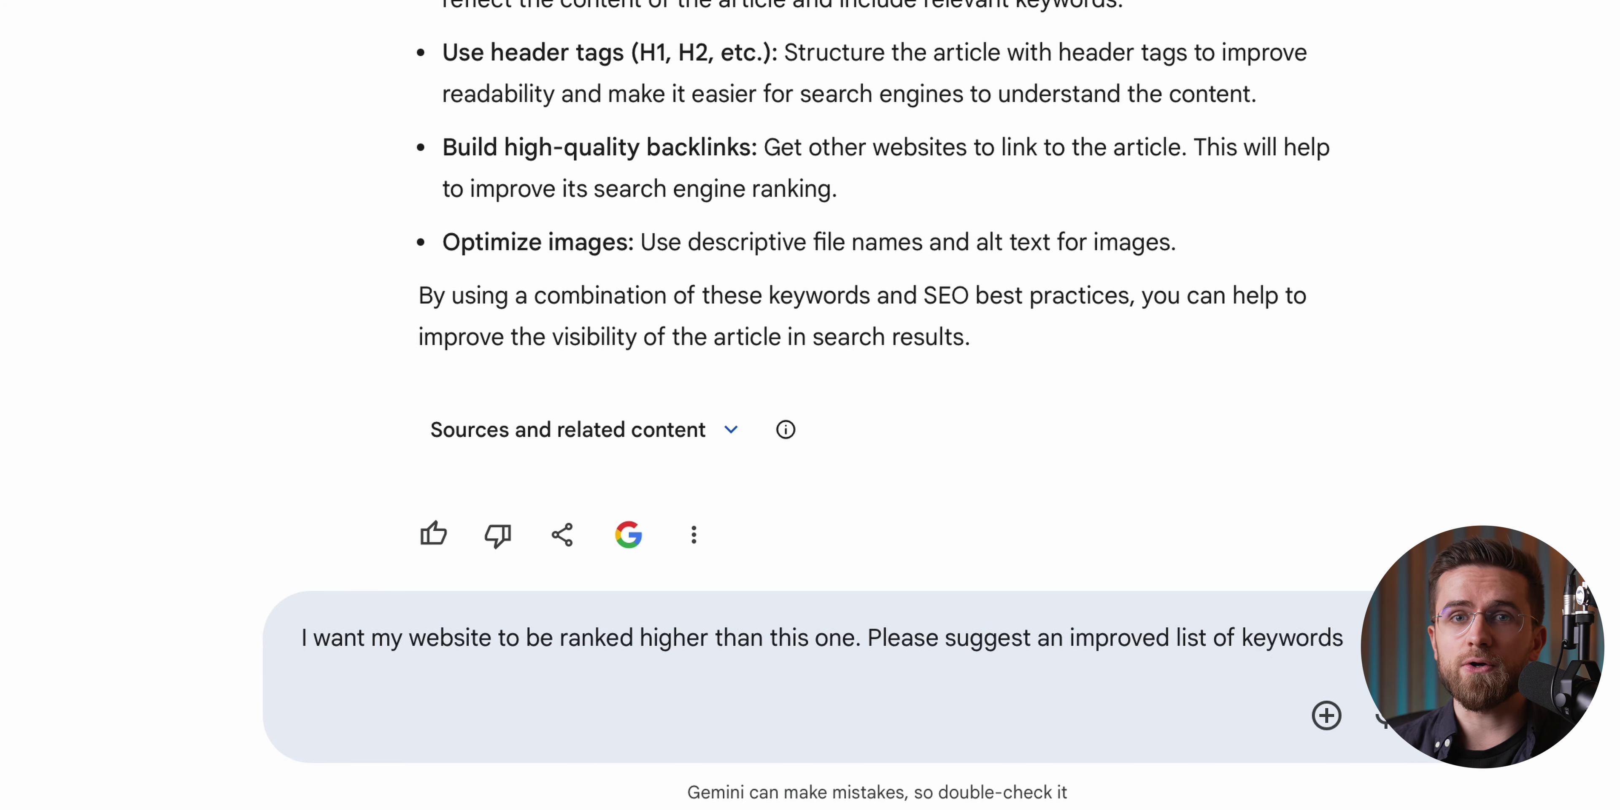
{"action": "key", "text": "Return"}
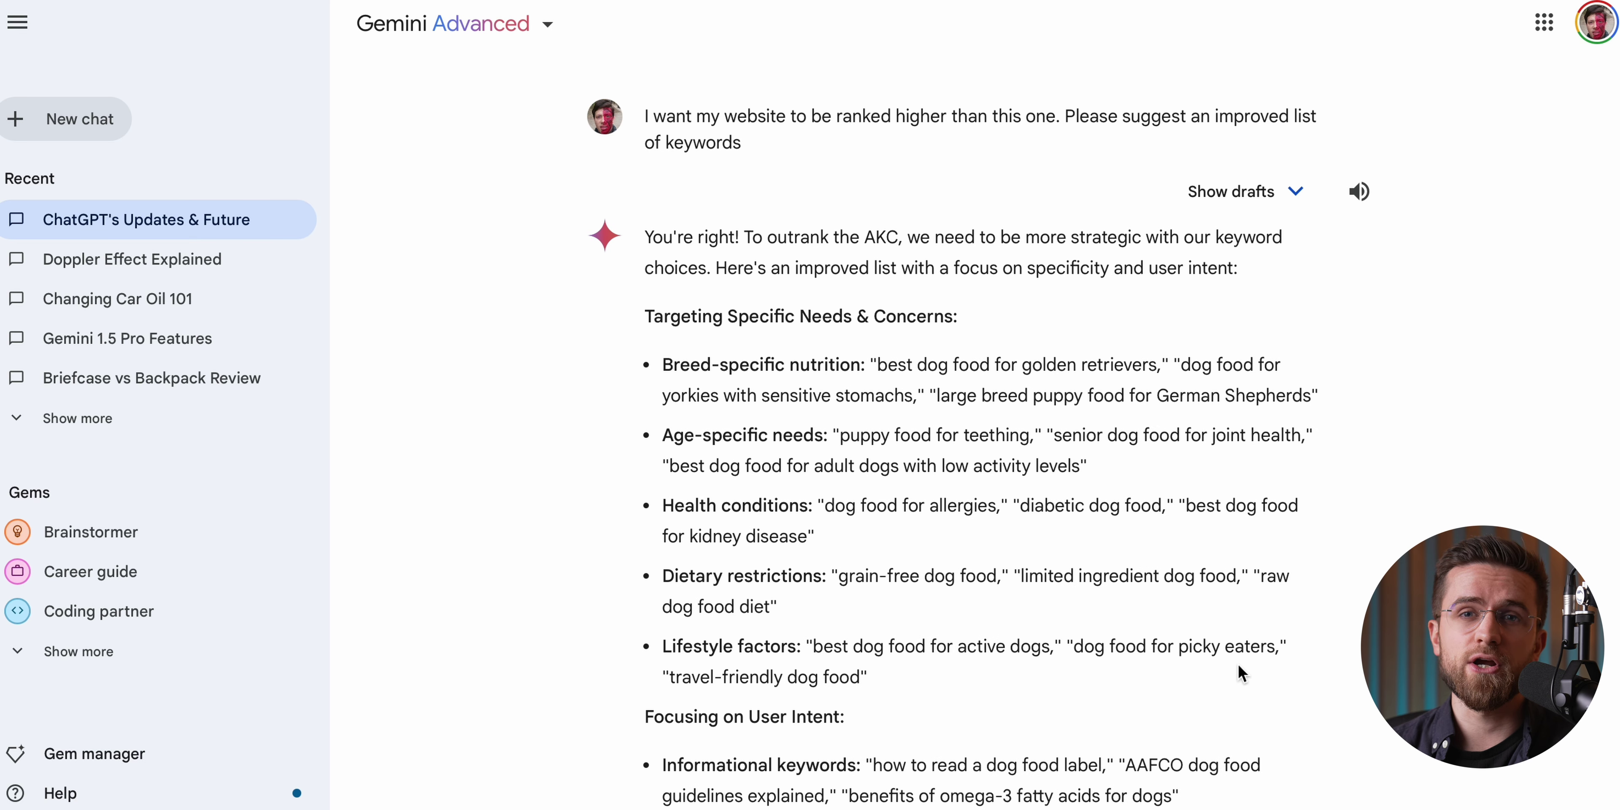
{"action": "type", "text": "give"}
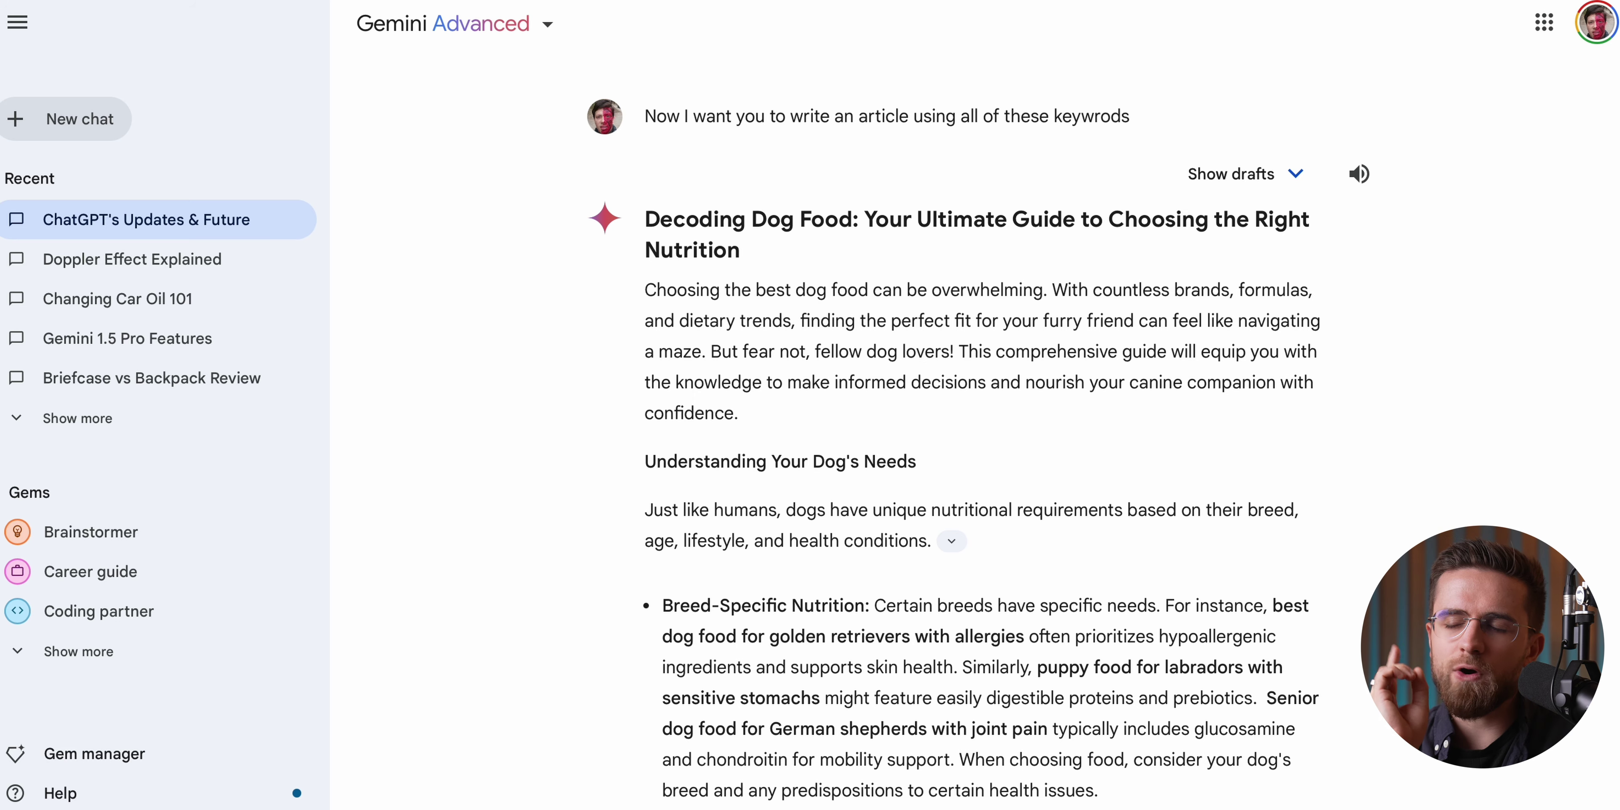
{"action": "scroll", "coordinate": [981, 504], "scroll_direction": "down", "scroll_amount": 20}
{"action": "left_click", "coordinate": [672, 740]}
{"action": "type", "text": "Can you summarize this webpage"}
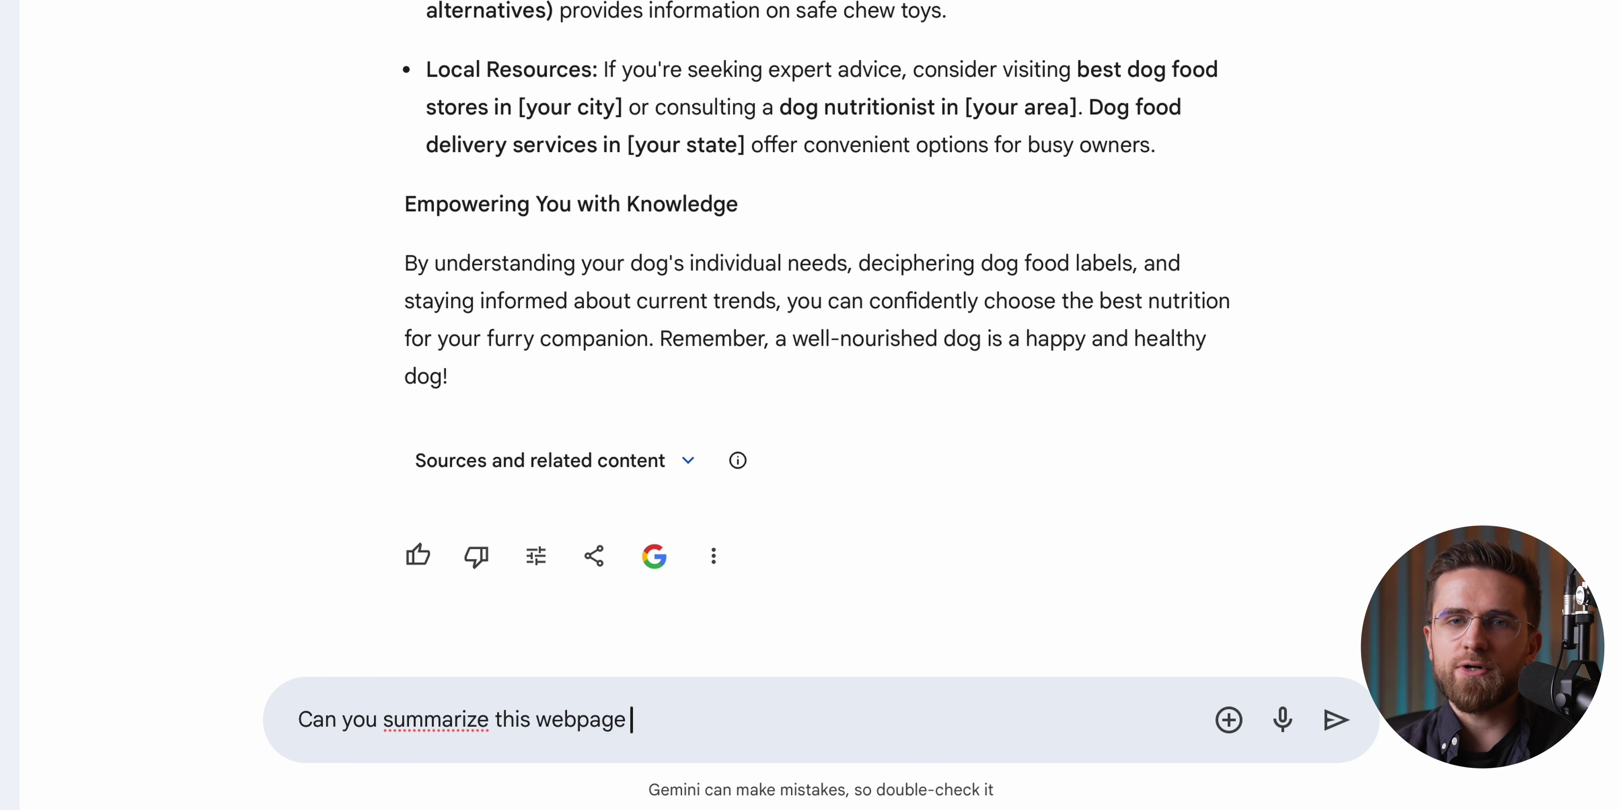
{"action": "type", "text": "https://www.wired.com/story/anthropic-ai-agent/"}
{"action": "key", "text": "Return"}
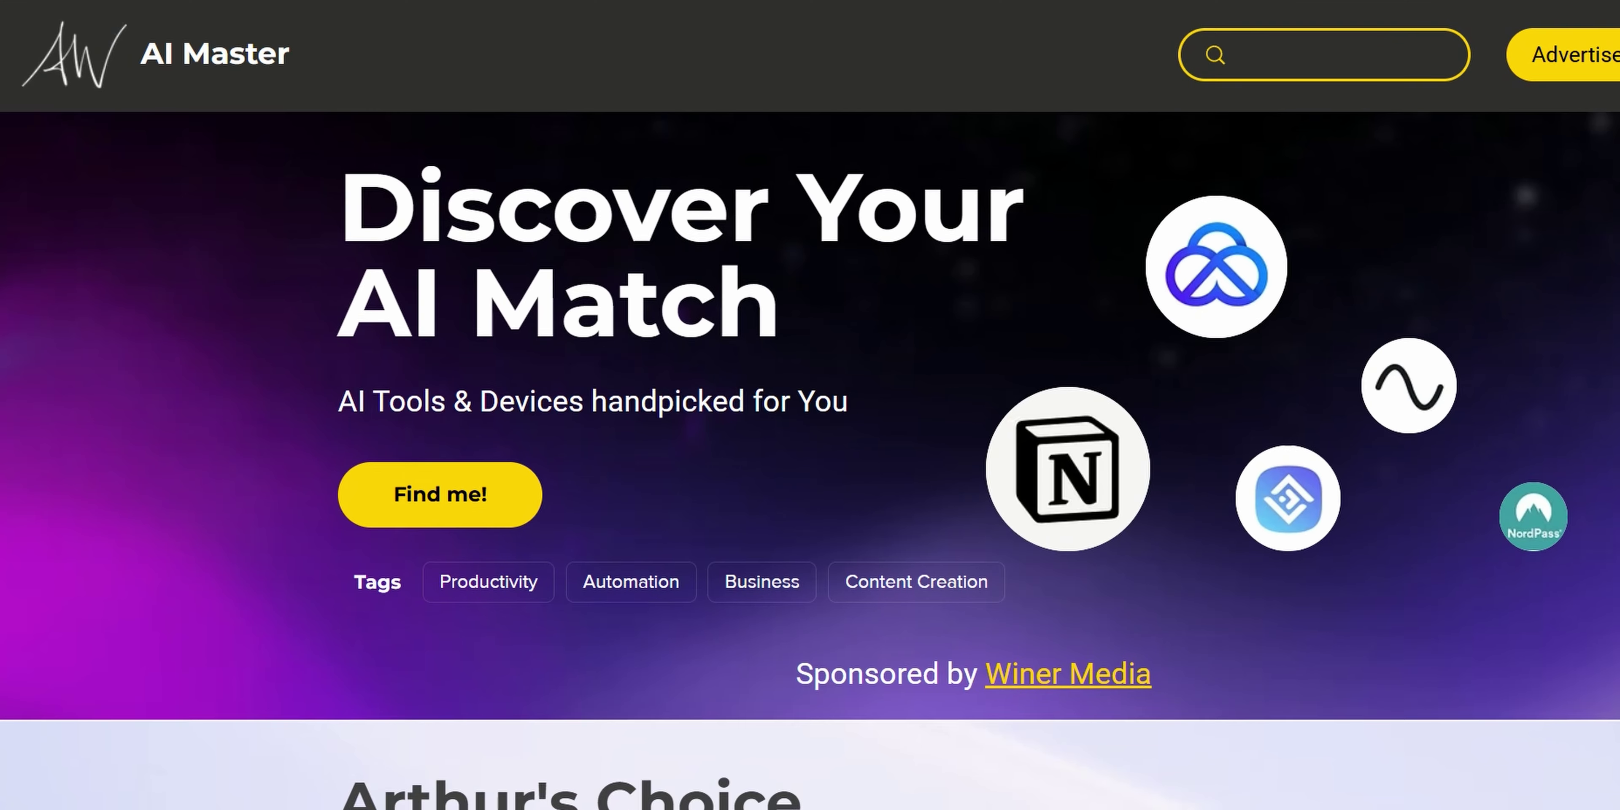
Switch to the AI Master website and look through its featured AI tools down to the newsletter section.
{"action": "scroll", "coordinate": [810, 459], "scroll_direction": "down", "scroll_amount": 5}
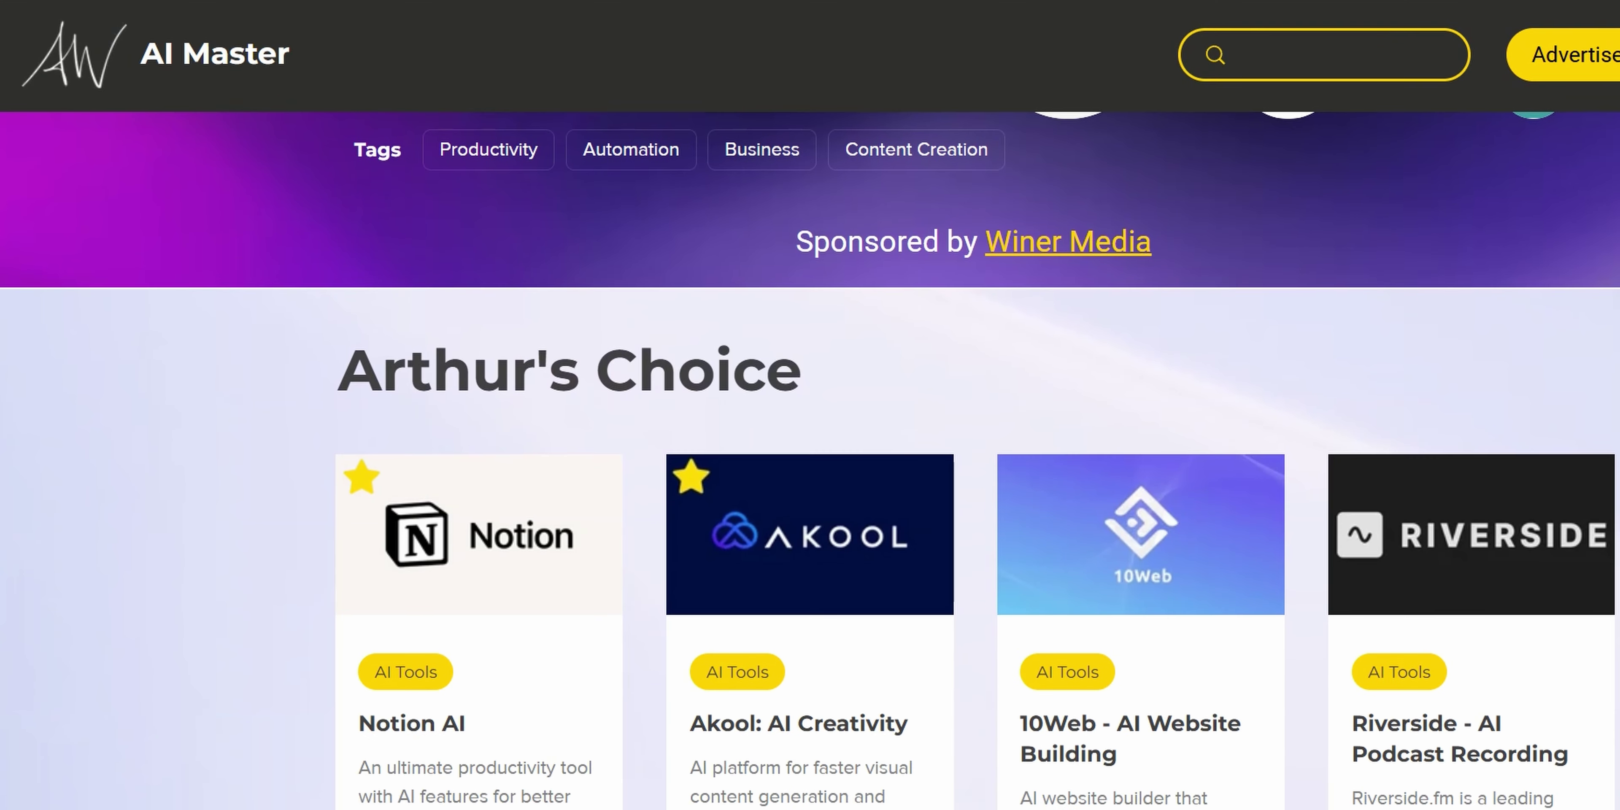
{"action": "scroll", "coordinate": [810, 459], "scroll_direction": "down", "scroll_amount": 3}
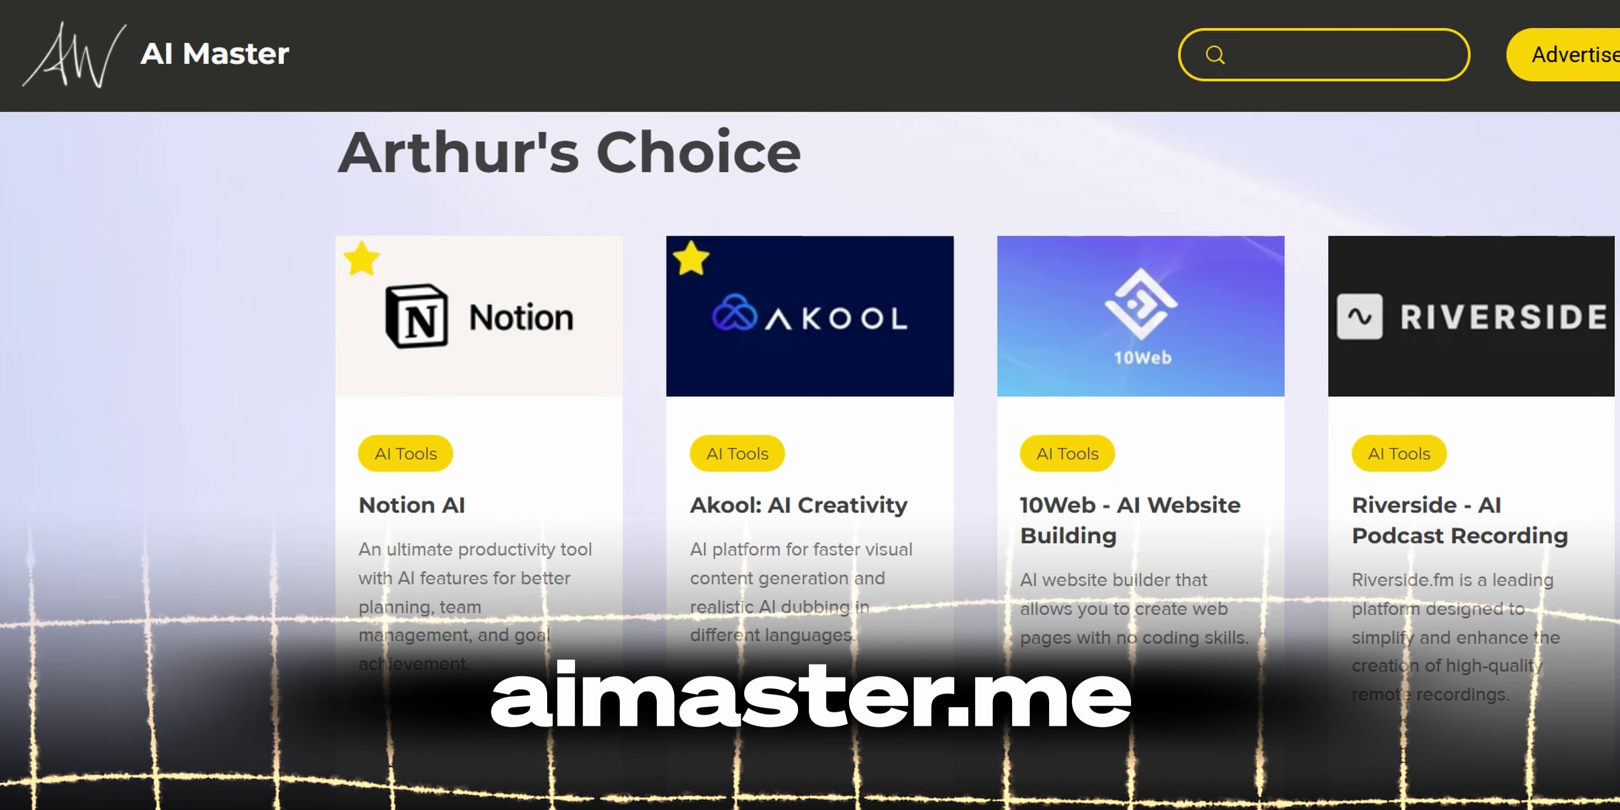
{"action": "scroll", "coordinate": [810, 459], "scroll_direction": "down", "scroll_amount": 7}
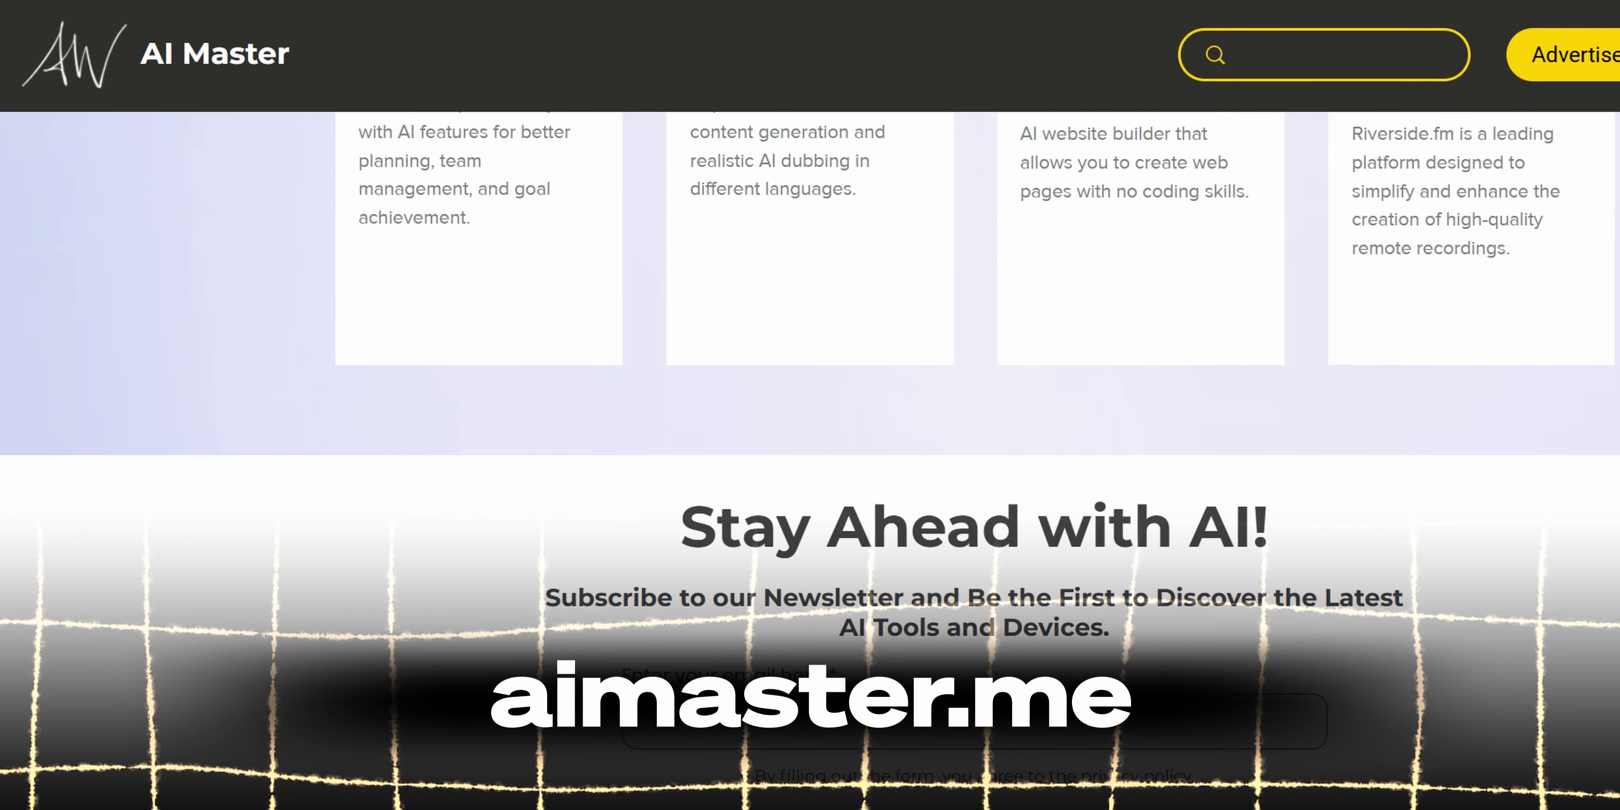
{"action": "scroll", "coordinate": [810, 459], "scroll_direction": "down", "scroll_amount": 1}
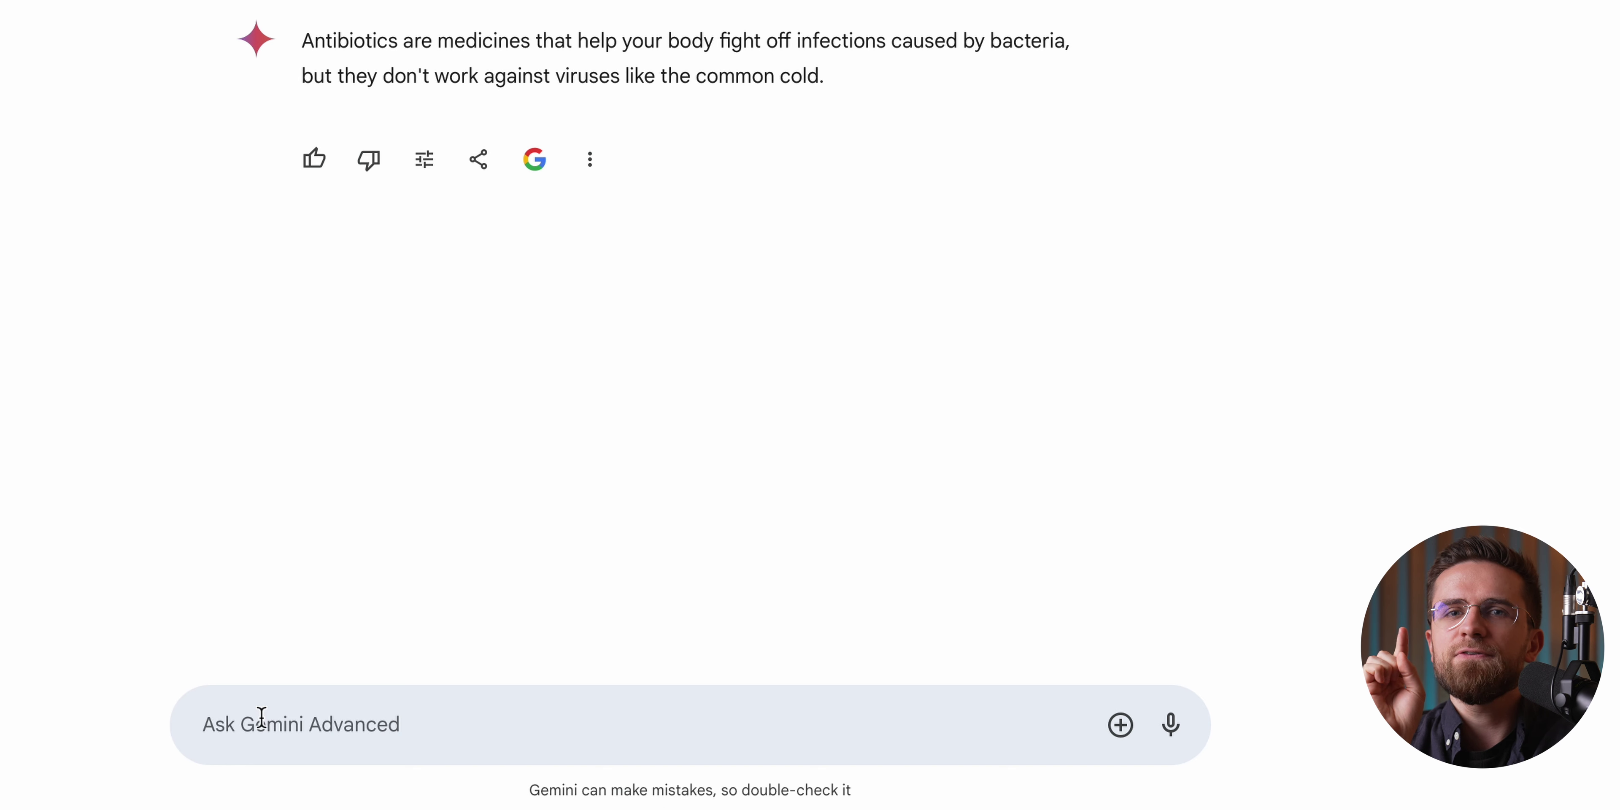
Ask the assistant to extract model names as an array, or "NA" if unsure, from the Chinese LLaMA and Alpaca abstract placed on its own line.
{"action": "type", "text": "Your task is to extract model names from machine learning paper abstracts. Your response is an array of the model names in the format [\\\"model_name\\\"]. If you don't find model names in the abstract or you are not sure, return [\\\"NA\\\"]Abstract: Large Language Models (LLMs), such as ChatGPT and GPT-4, have revolutionized natural language processing research and demonstrated potential in Artificial General Intelligence (AGI). However, the expensive training and deployment of LLMs present challenges to transparent and open academic research. To address these issues, this project open-sources the Chinese LLaMA and Alpaca..."}
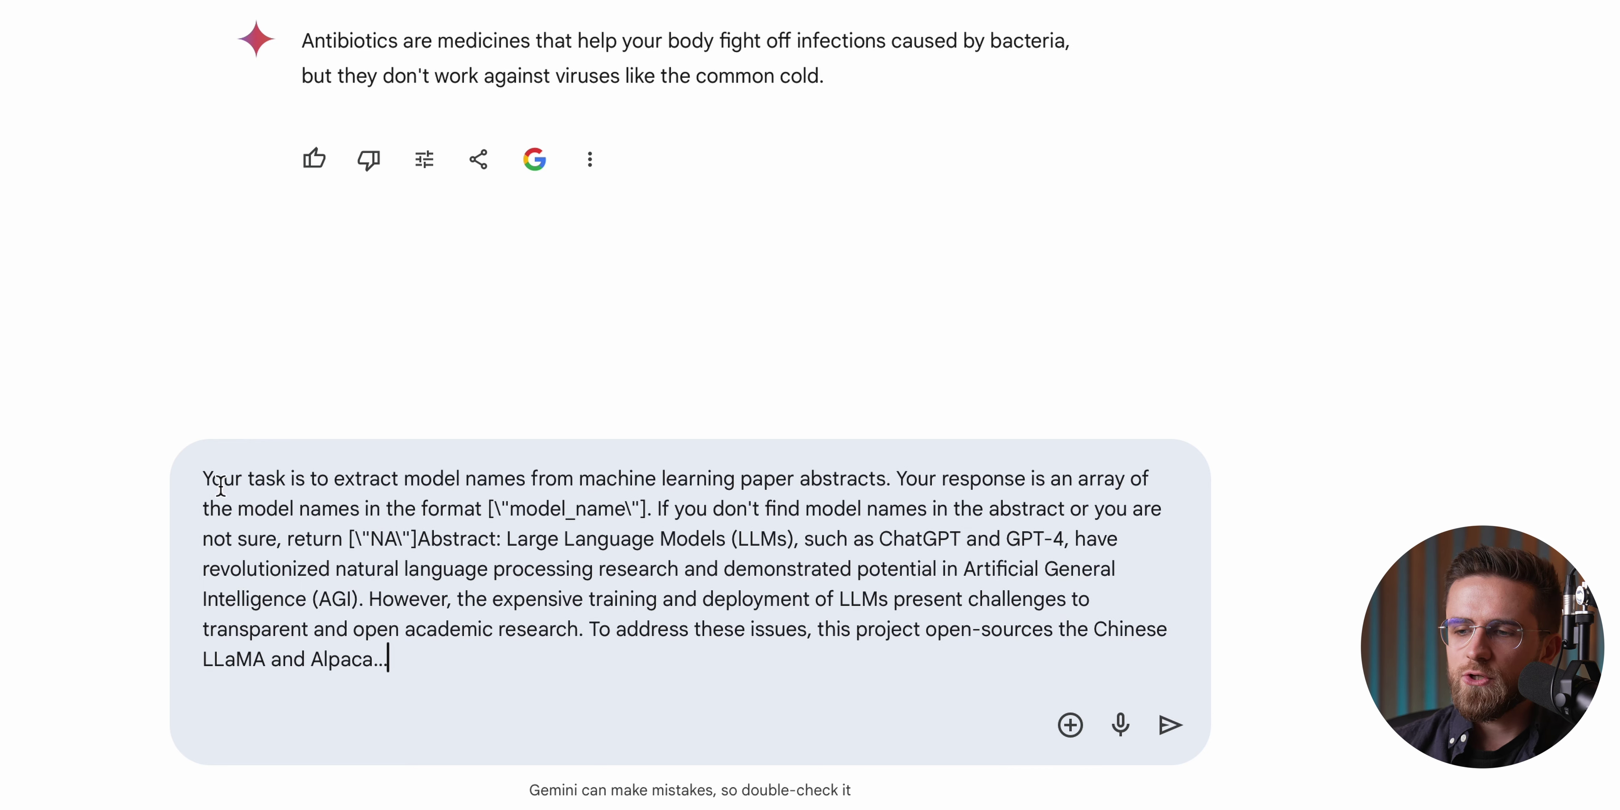
{"action": "left_click_drag", "start_coordinate": [204, 481], "coordinate": [804, 493]}
{"action": "left_click", "coordinate": [883, 481]}
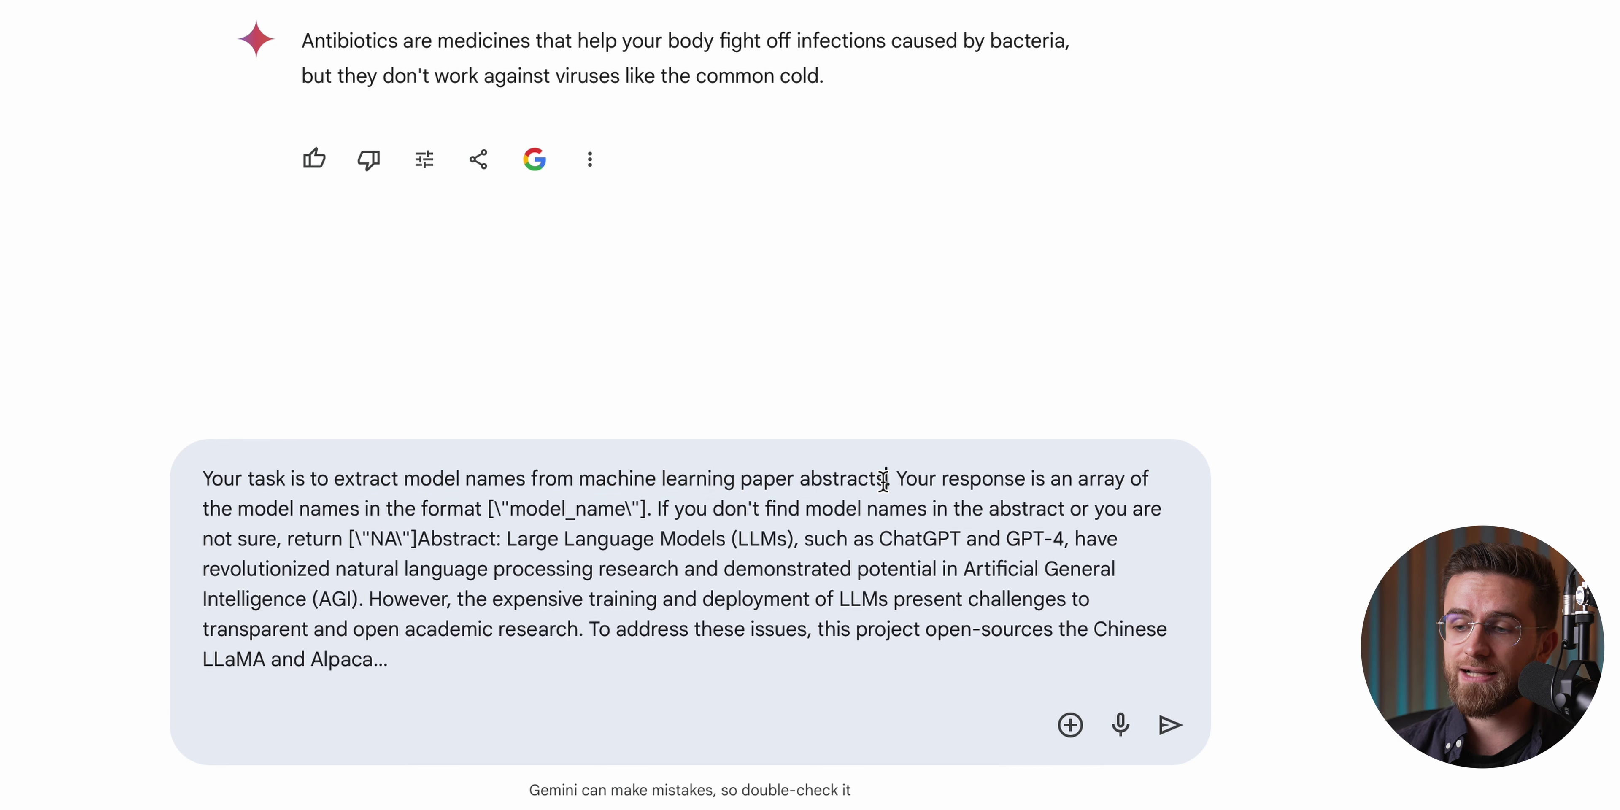
{"action": "left_click_drag", "start_coordinate": [893, 479], "coordinate": [426, 539]}
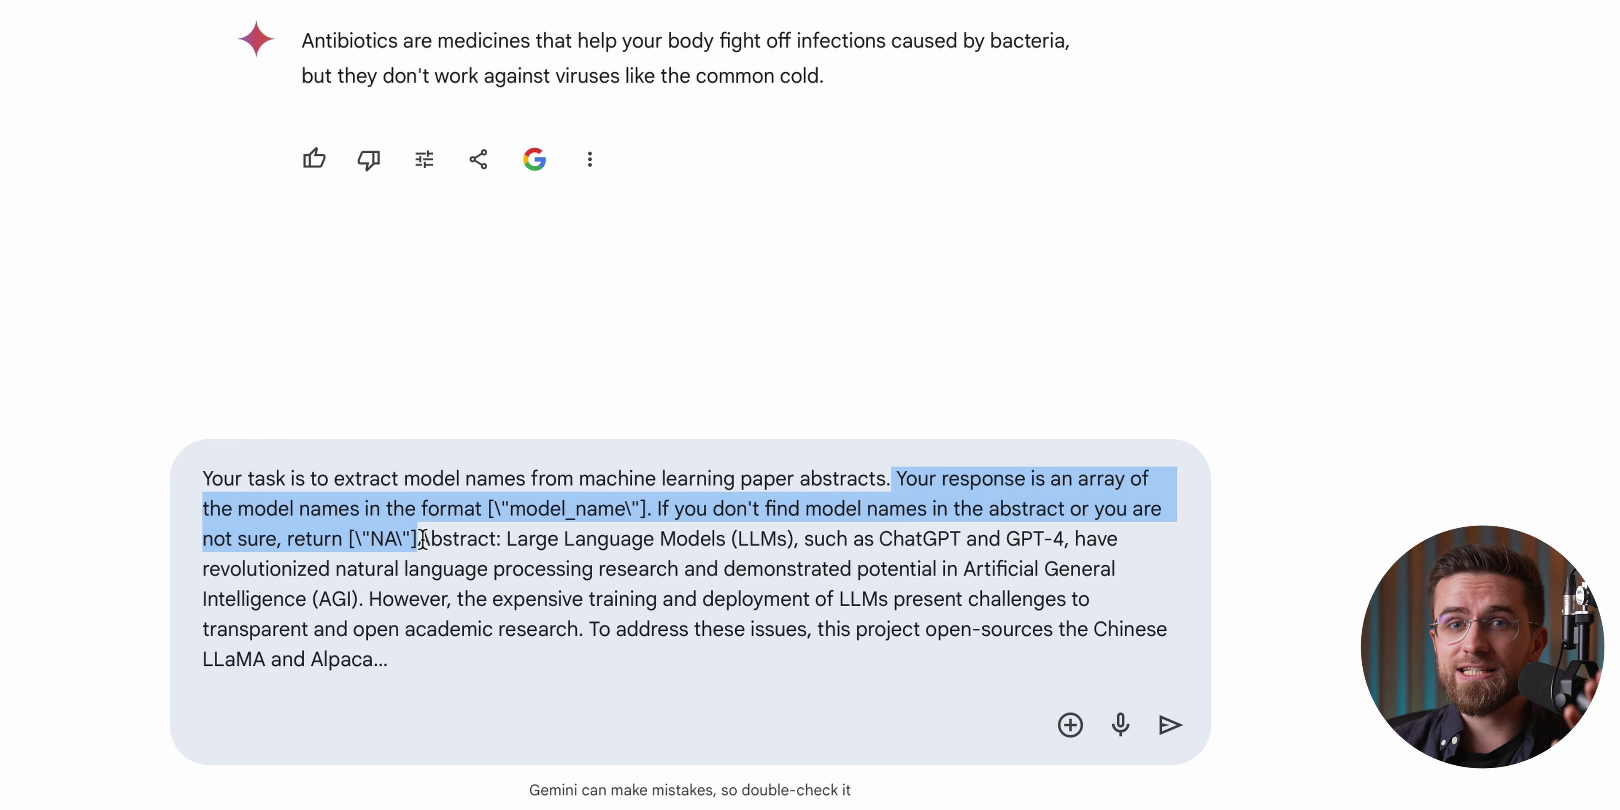
{"action": "left_click", "coordinate": [420, 539]}
{"action": "key", "text": "shift+Return"}
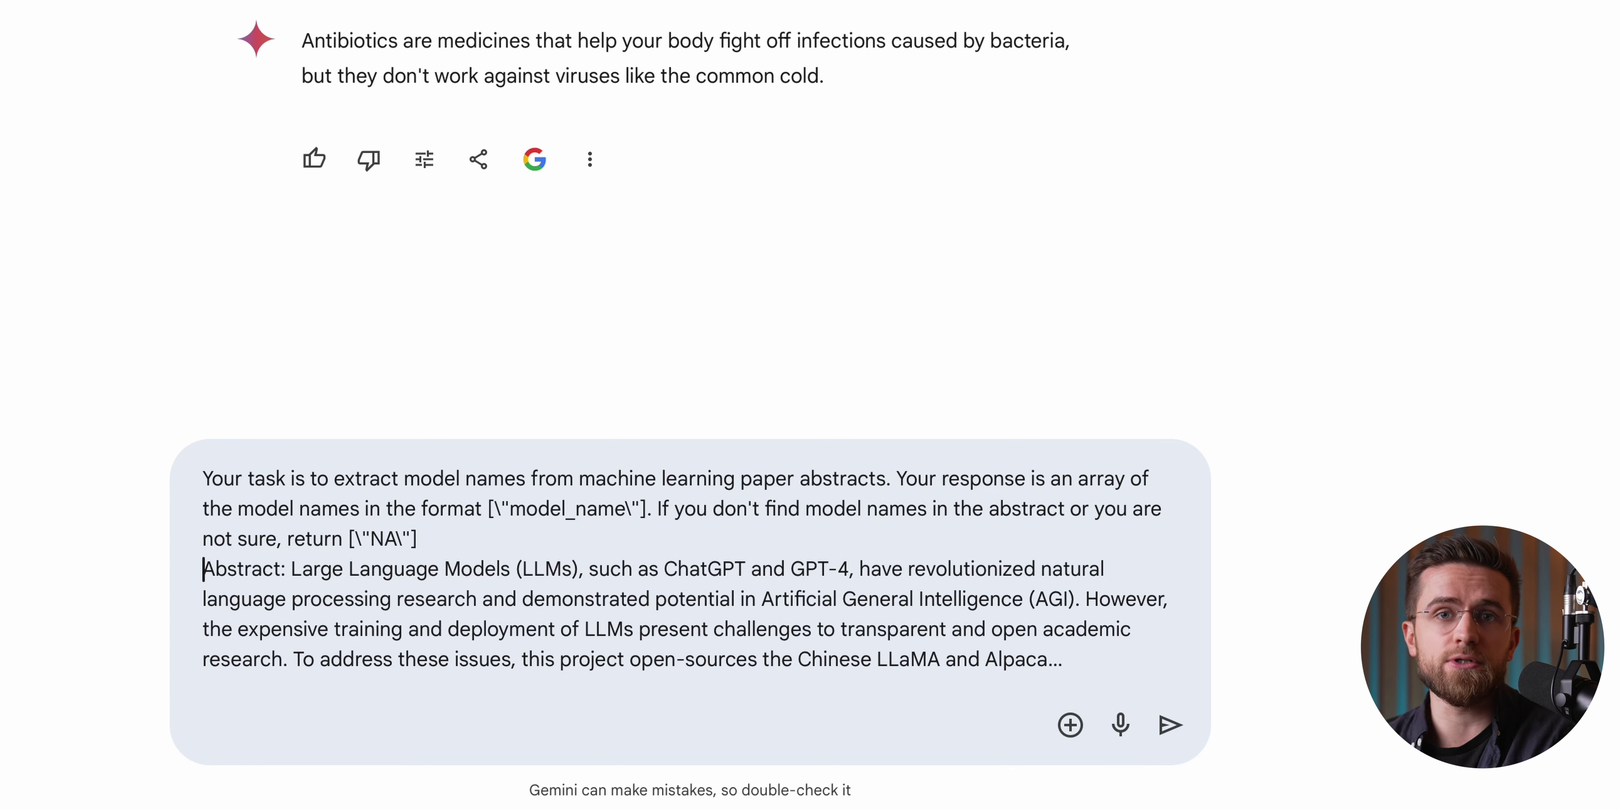
{"action": "key", "text": "Return"}
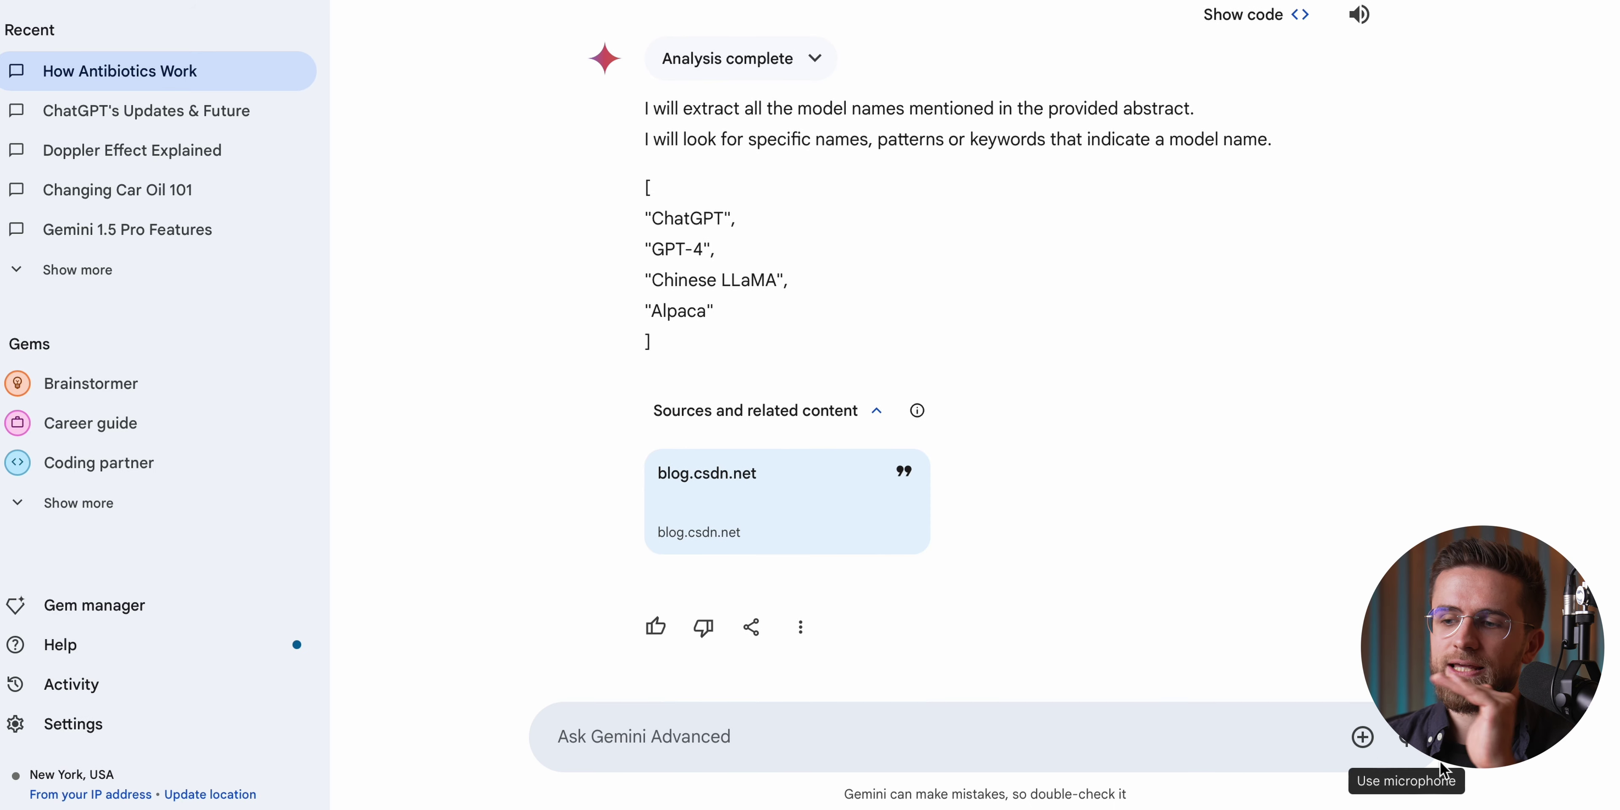
Upload the image water-cycle-img1.webp and ask the assistant what it sees on the image, with an explanation.
{"action": "left_click", "coordinate": [1383, 755]}
{"action": "left_click", "coordinate": [1283, 562]}
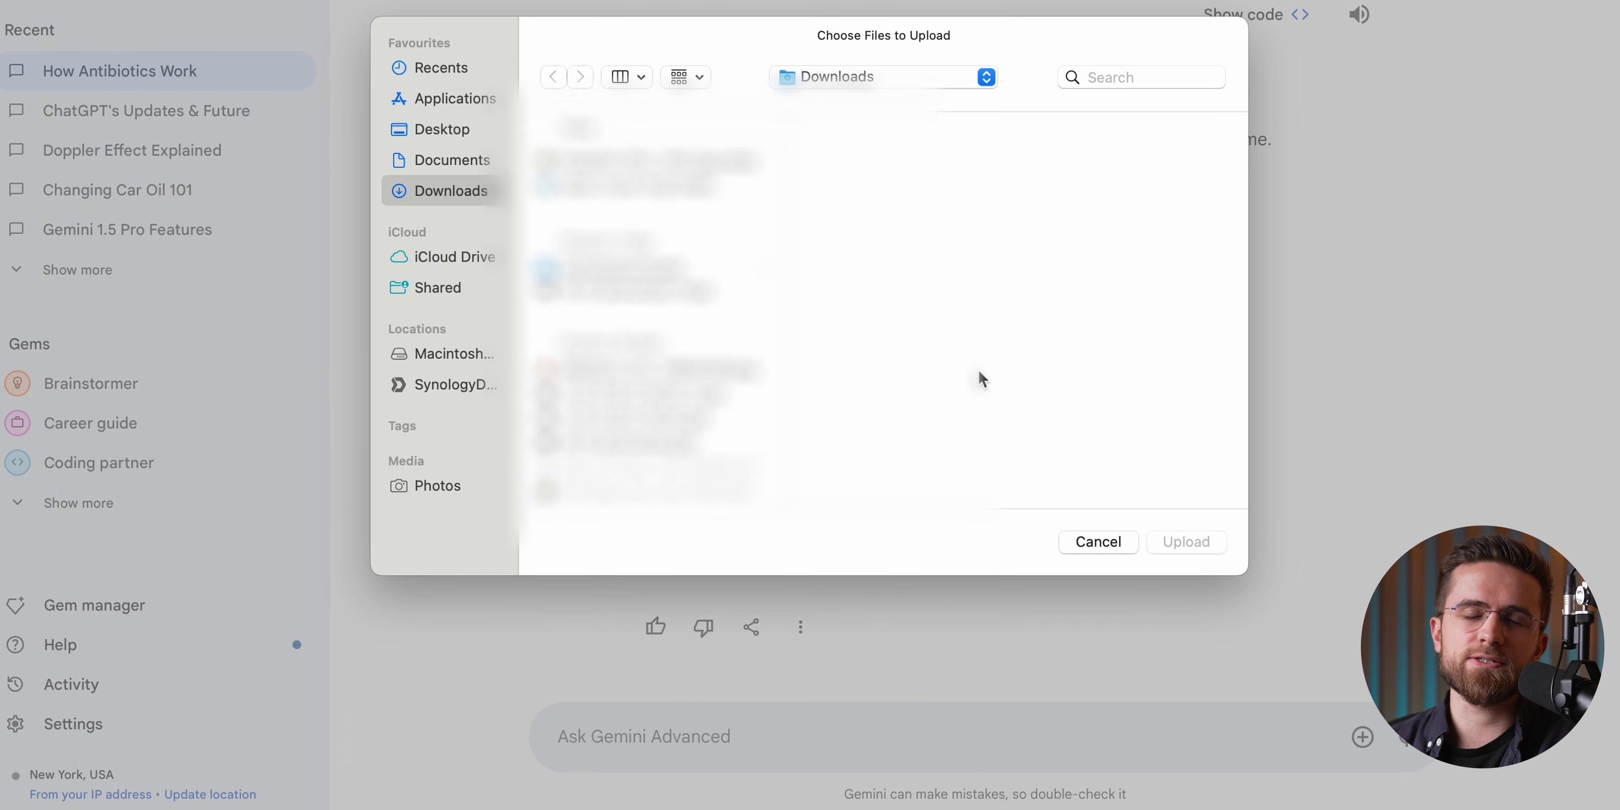
{"action": "left_click", "coordinate": [532, 393]}
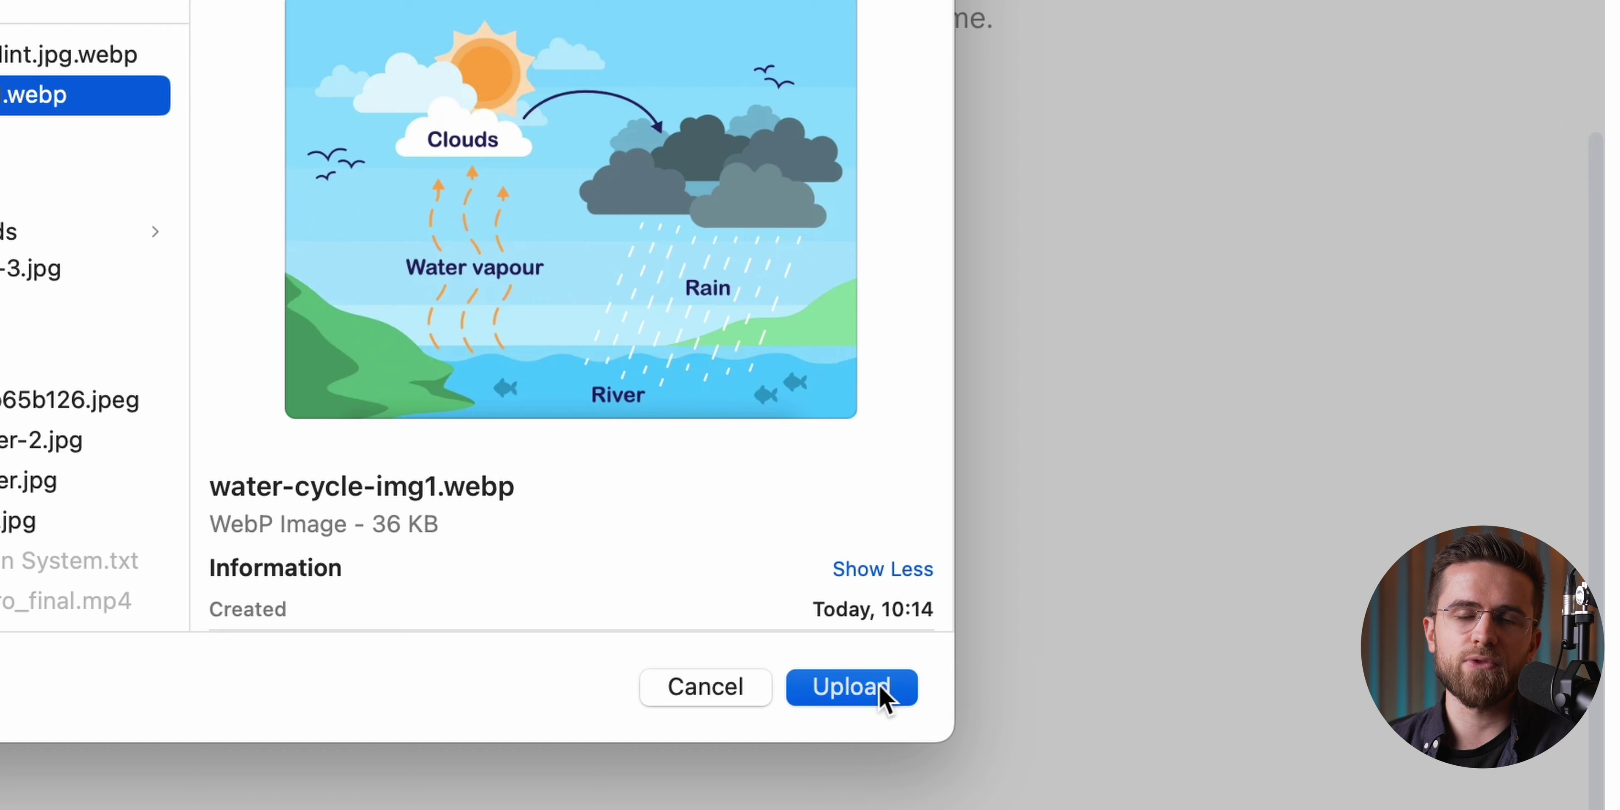
{"action": "left_click", "coordinate": [880, 689]}
{"action": "type", "text": "What"}
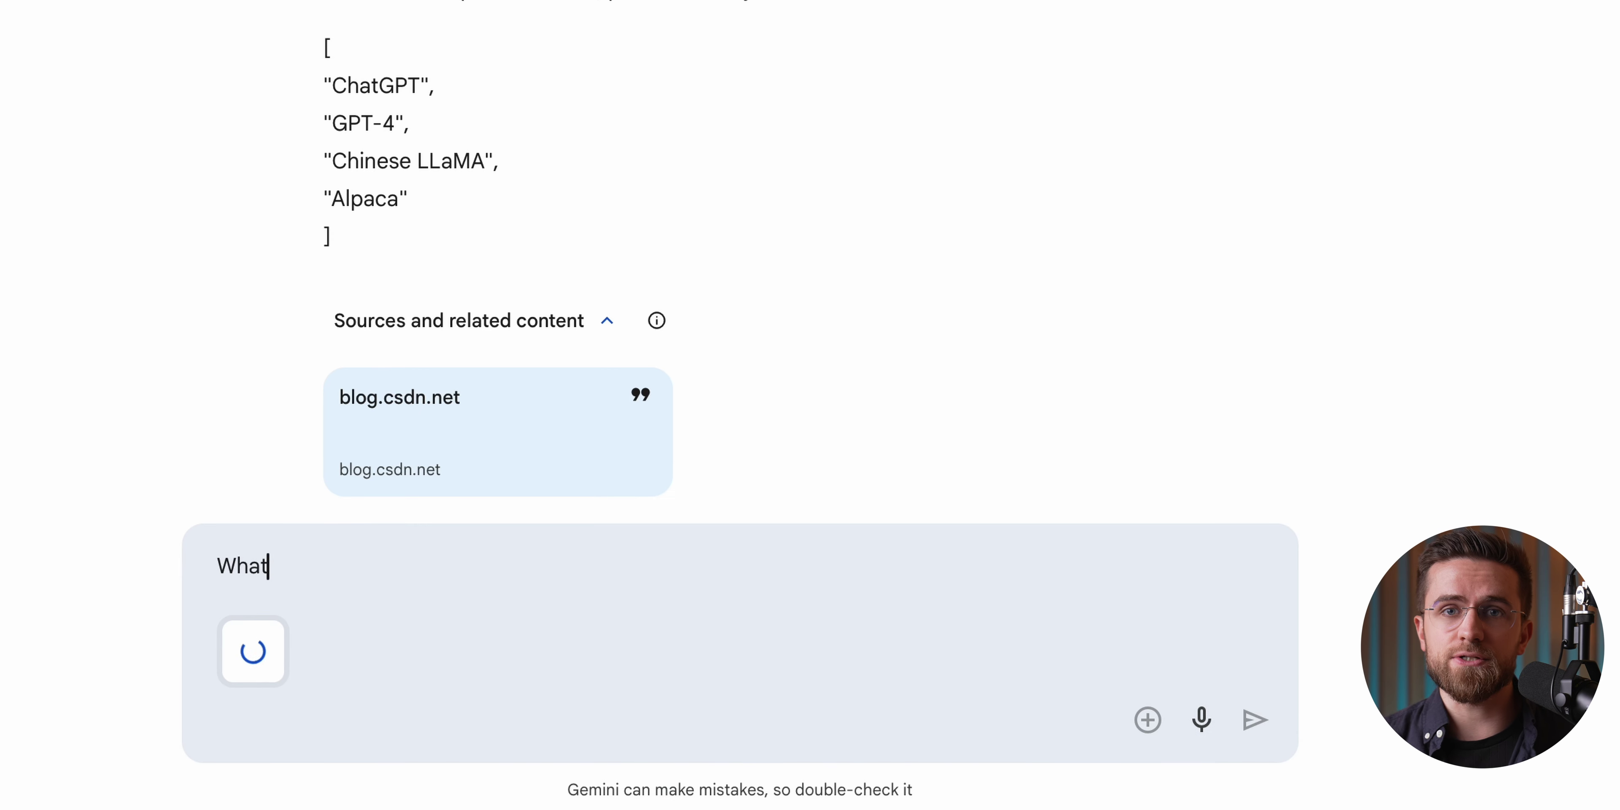
{"action": "type", "text": " do you see on this image? explain"}
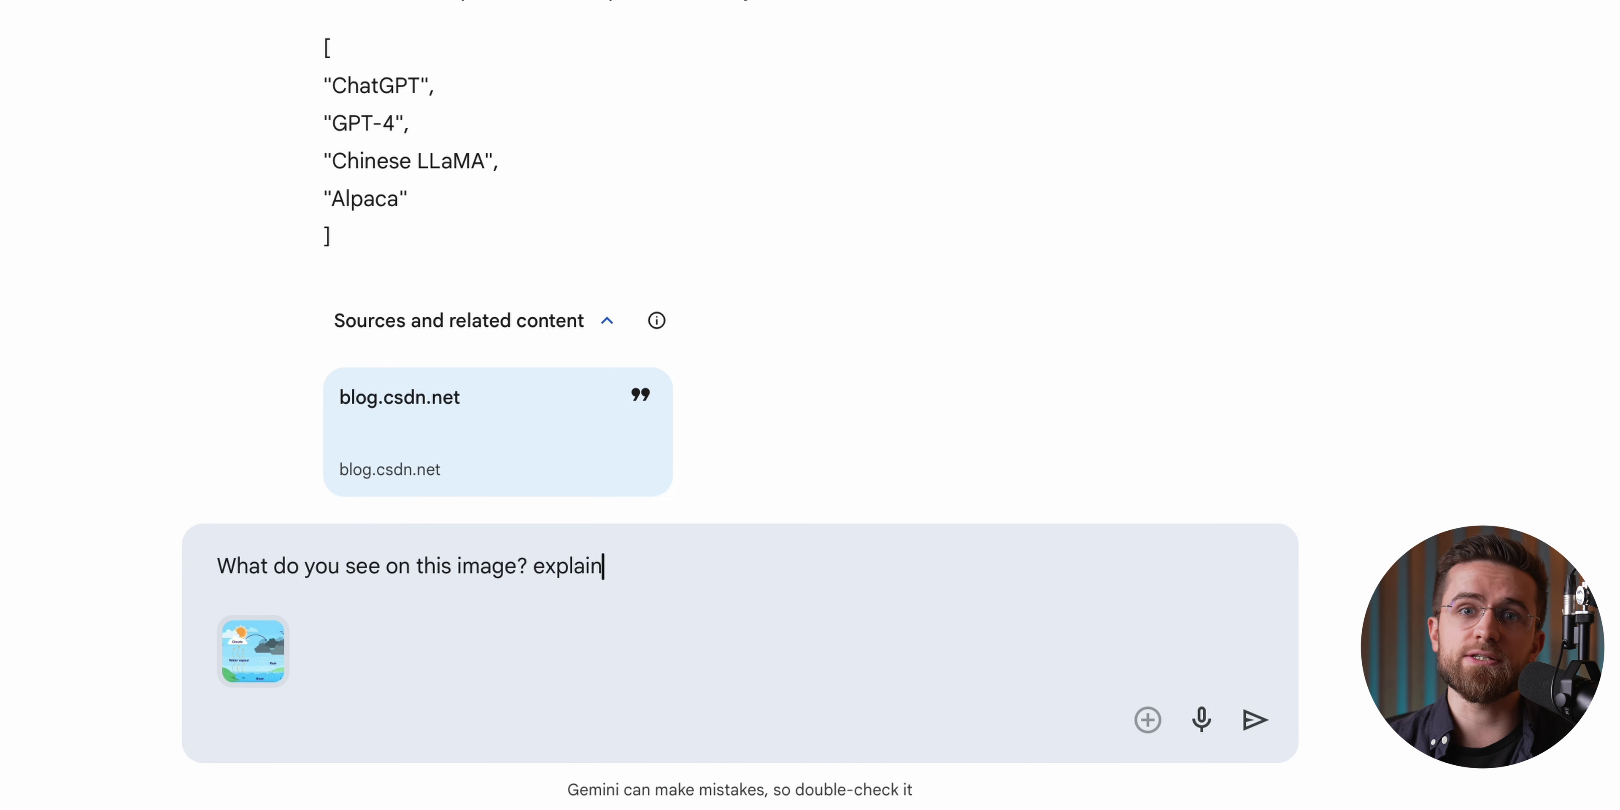
{"action": "key", "text": "Return"}
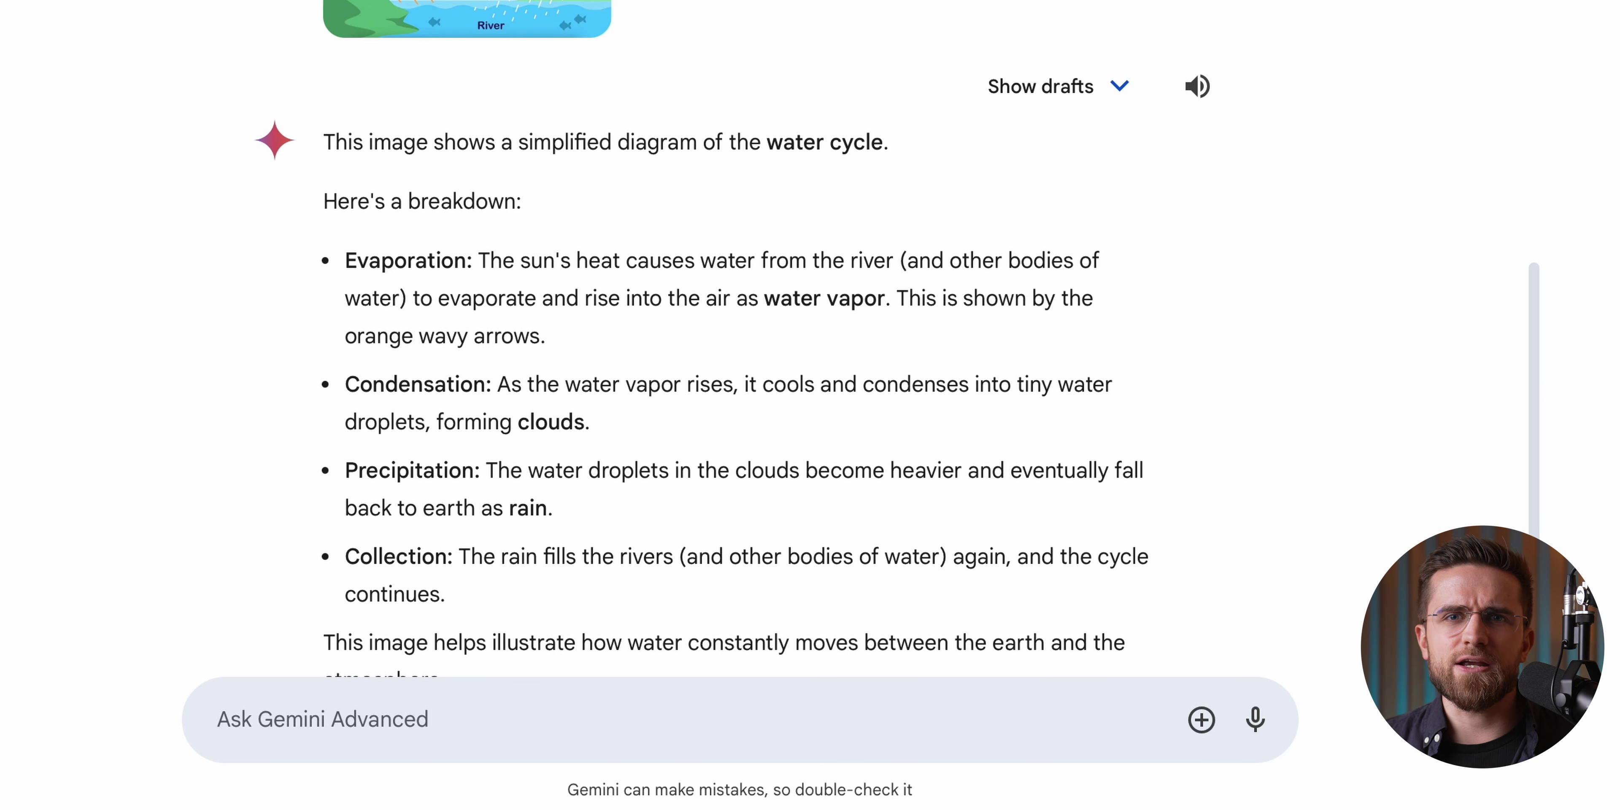
Upload the Desktop screenshot from 10.15.22 and ask for step-by-step reasoning on whether the physics solution is correct, what's wrong, and how to solve it correctly.
{"action": "left_click", "coordinate": [1201, 720]}
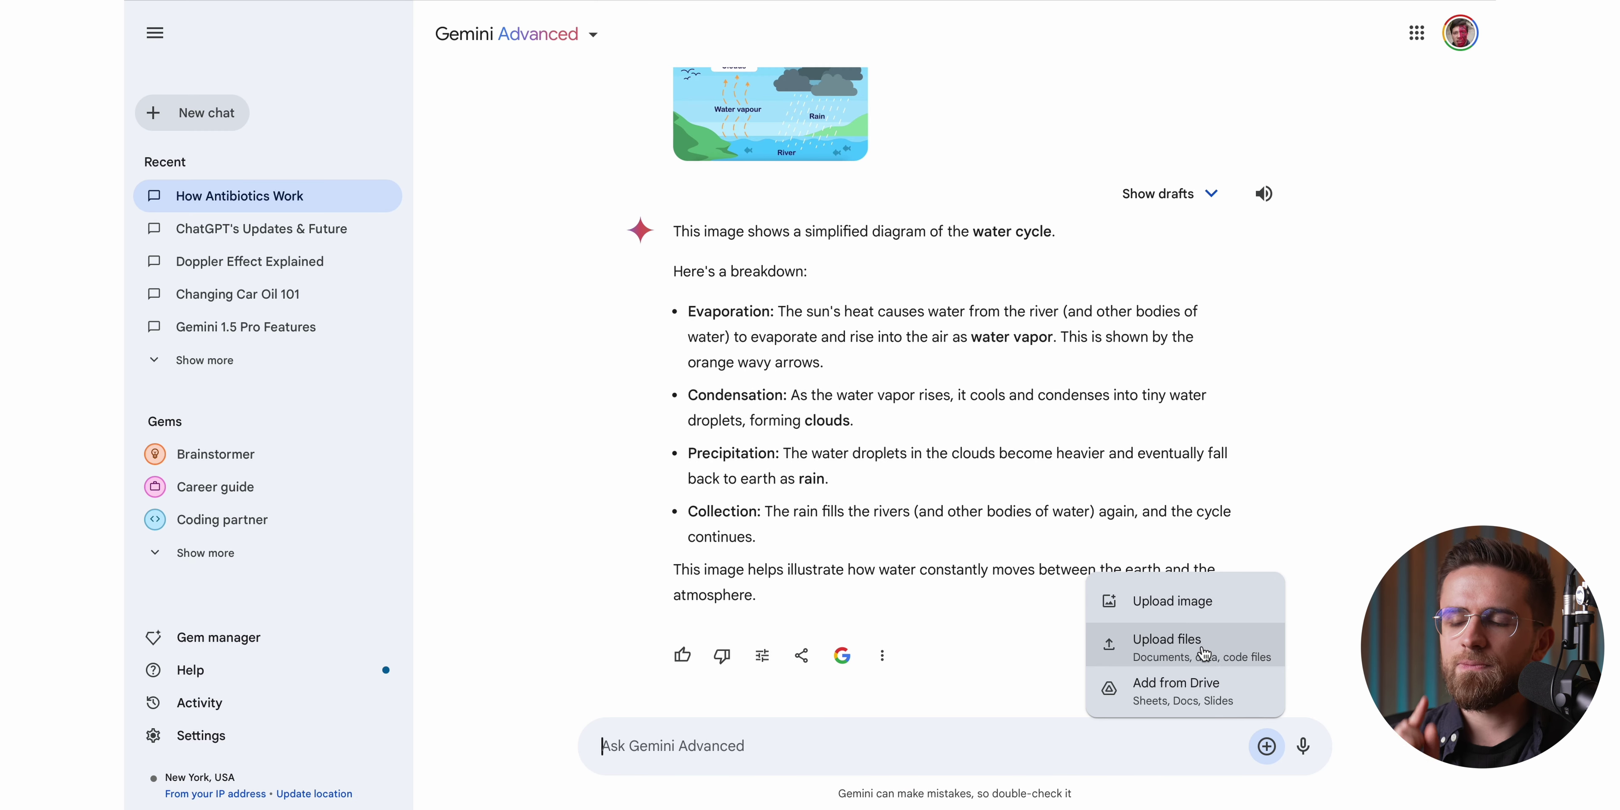
{"action": "left_click", "coordinate": [1172, 602]}
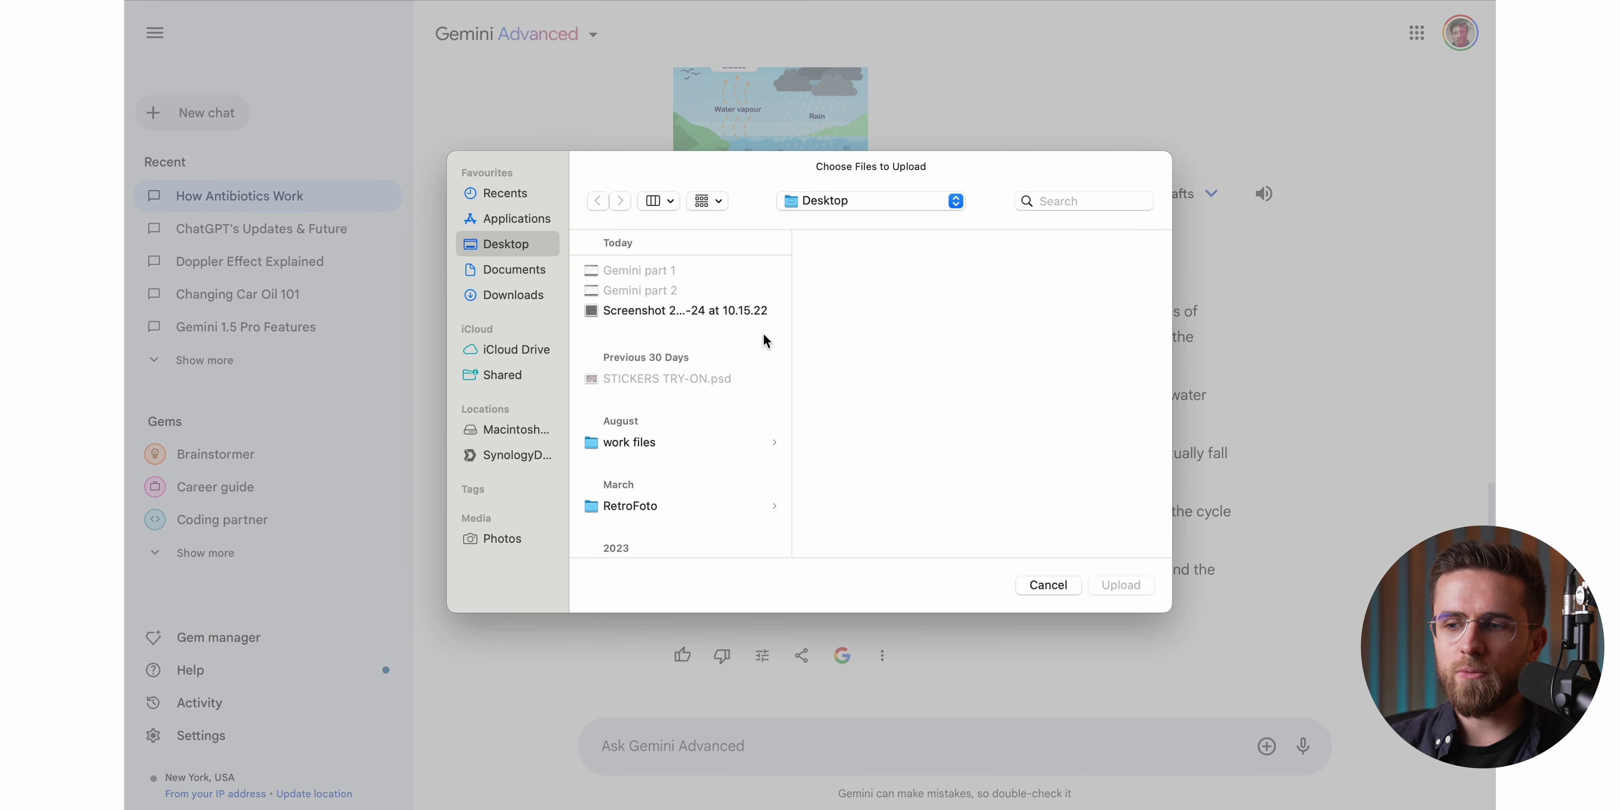
{"action": "left_click", "coordinate": [737, 314]}
{"action": "left_click", "coordinate": [1120, 585]}
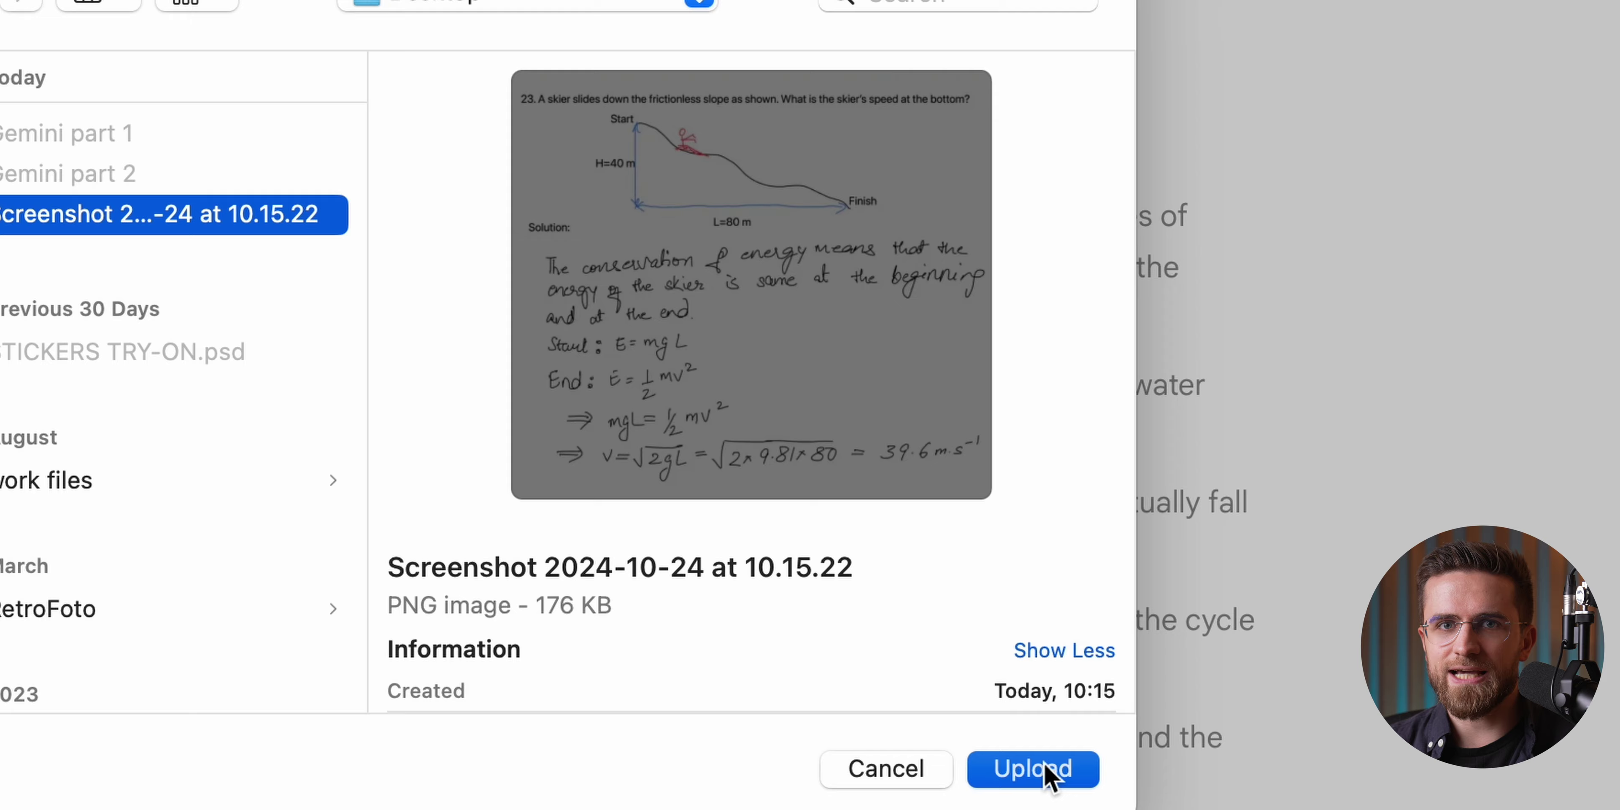
{"action": "type", "text": "Here's a solution to a physics problem. try to"}
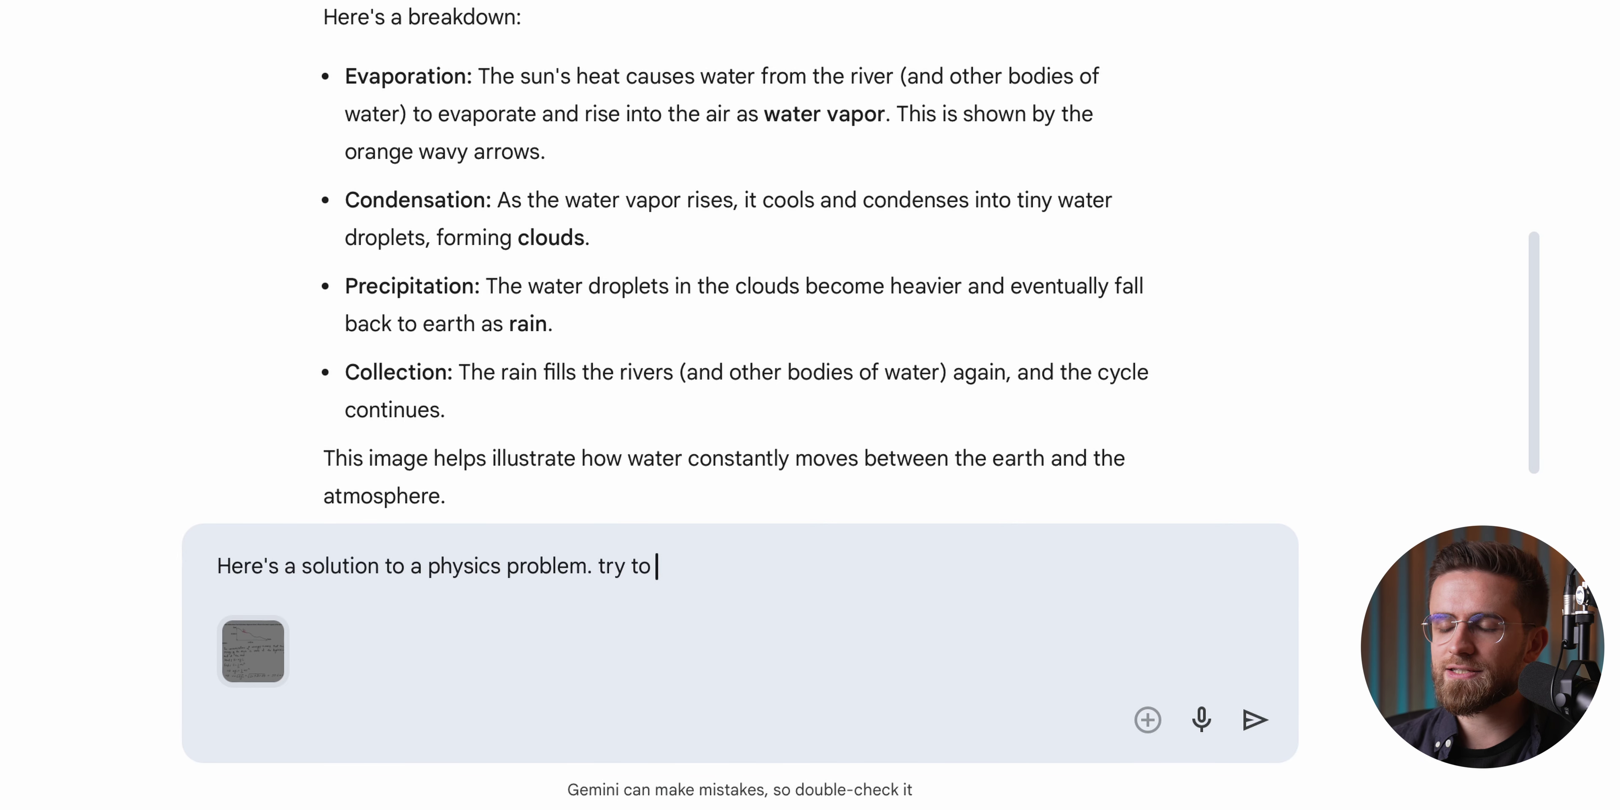
{"action": "type", "text": " reason about the question step-by-step. is the answer correct? if not, please explain what's wrong and how to solve it correctly."}
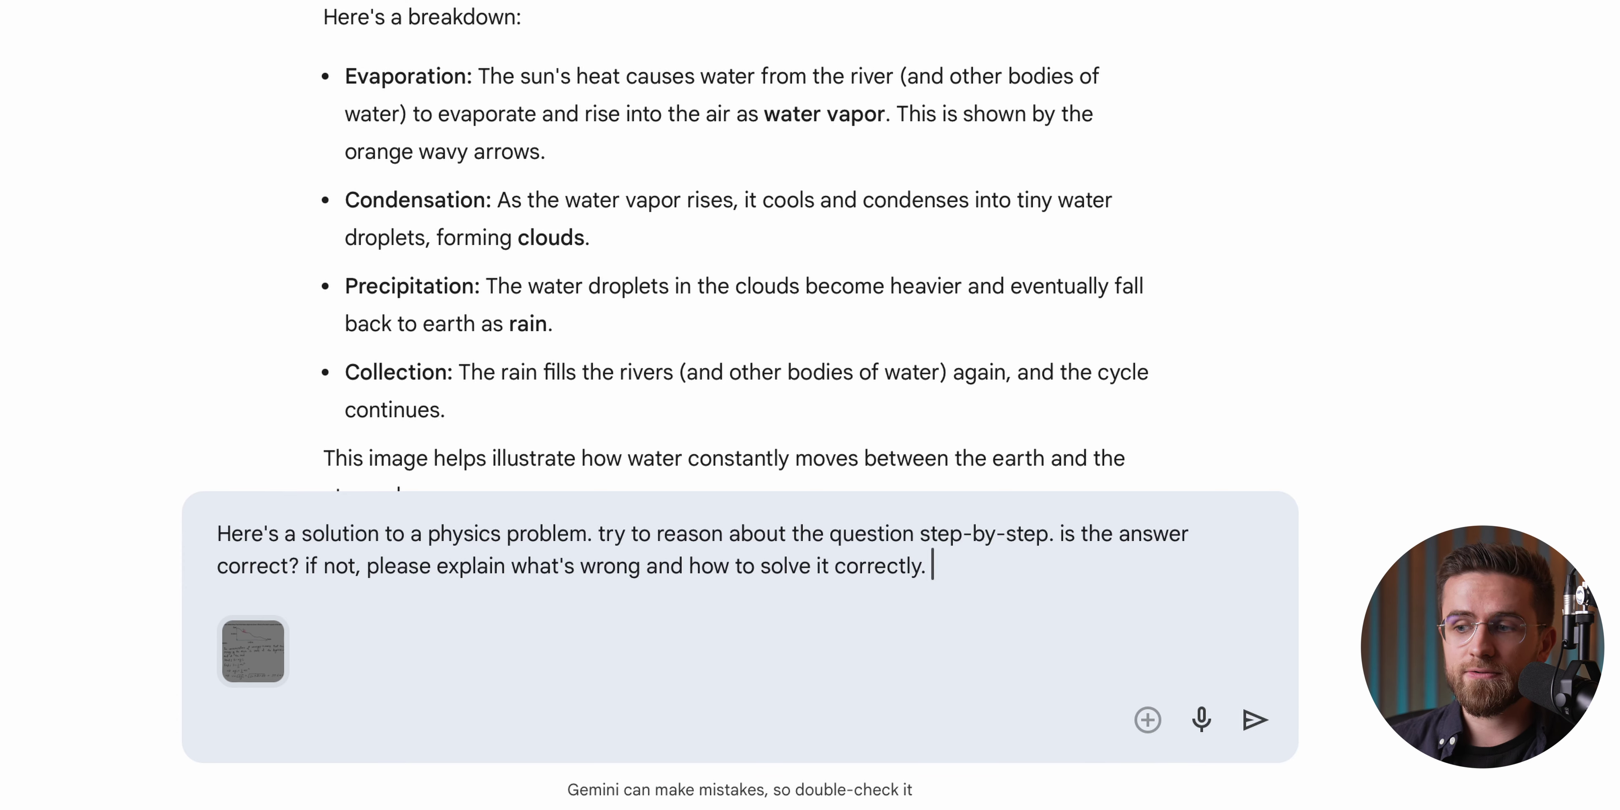
{"action": "key", "text": "Return"}
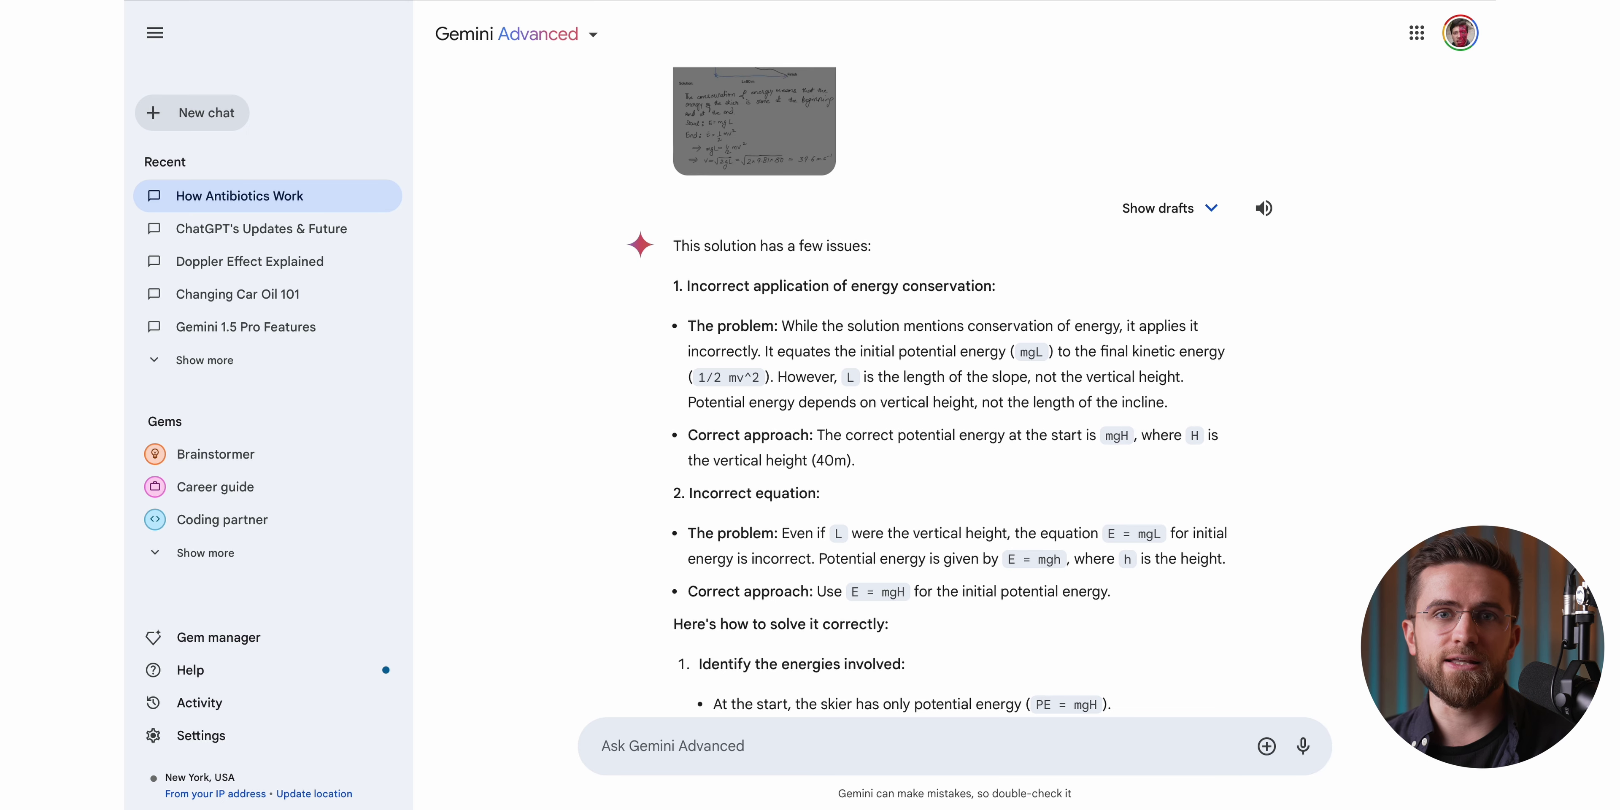
{"action": "scroll", "coordinate": [616, 701], "scroll_direction": "down", "scroll_amount": 3}
{"action": "scroll", "coordinate": [934, 418], "scroll_direction": "up", "scroll_amount": 6}
{"action": "scroll", "coordinate": [934, 418], "scroll_direction": "down", "scroll_amount": 4}
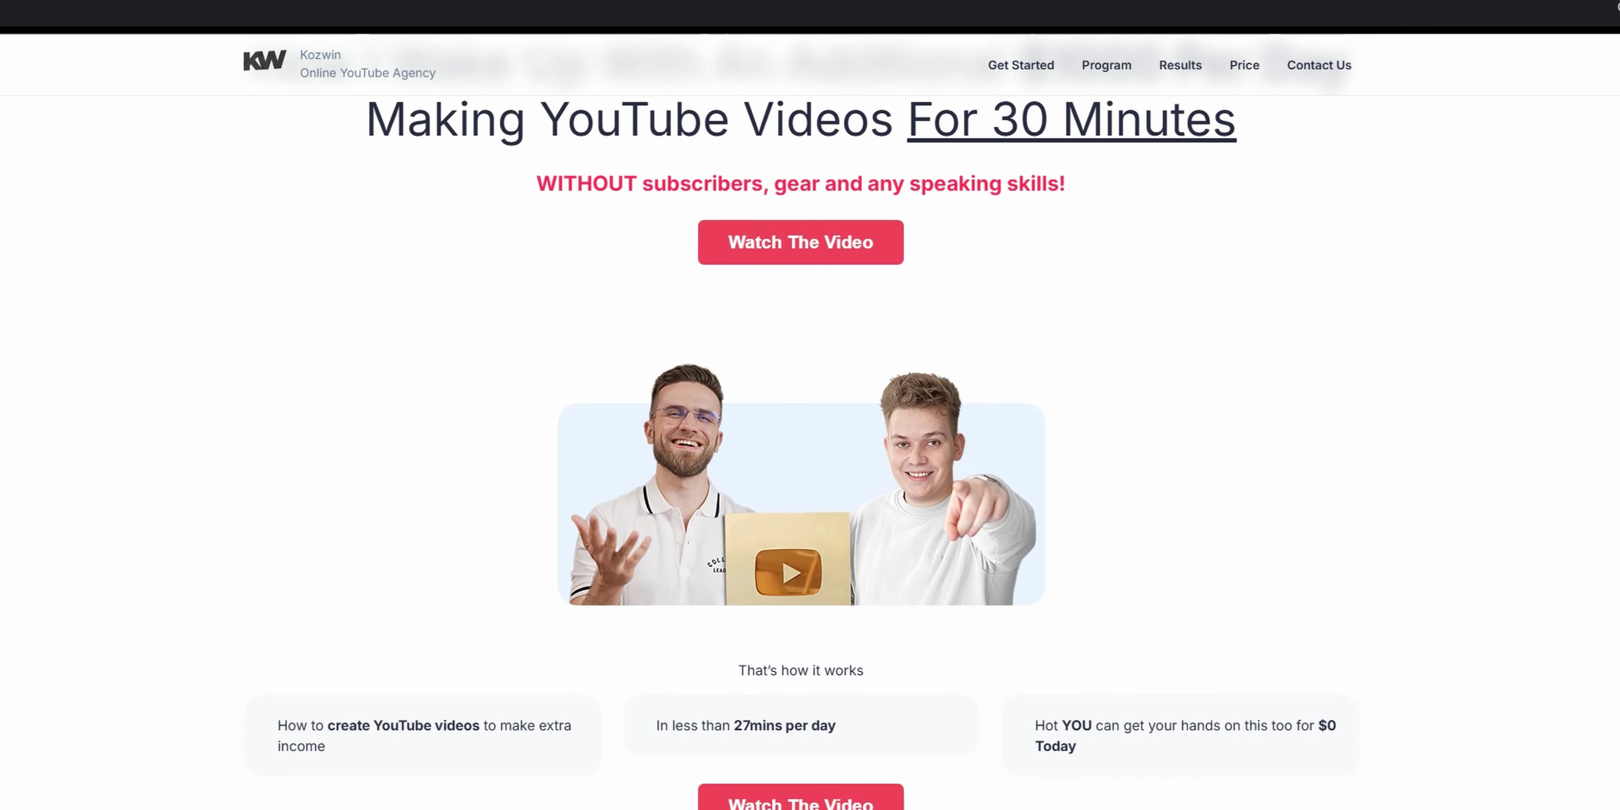
Look through the Kozwin YouTube agency website and the popular videos on the AI Master YouTube channel.
{"action": "scroll", "coordinate": [810, 440], "scroll_direction": "down", "scroll_amount": 2}
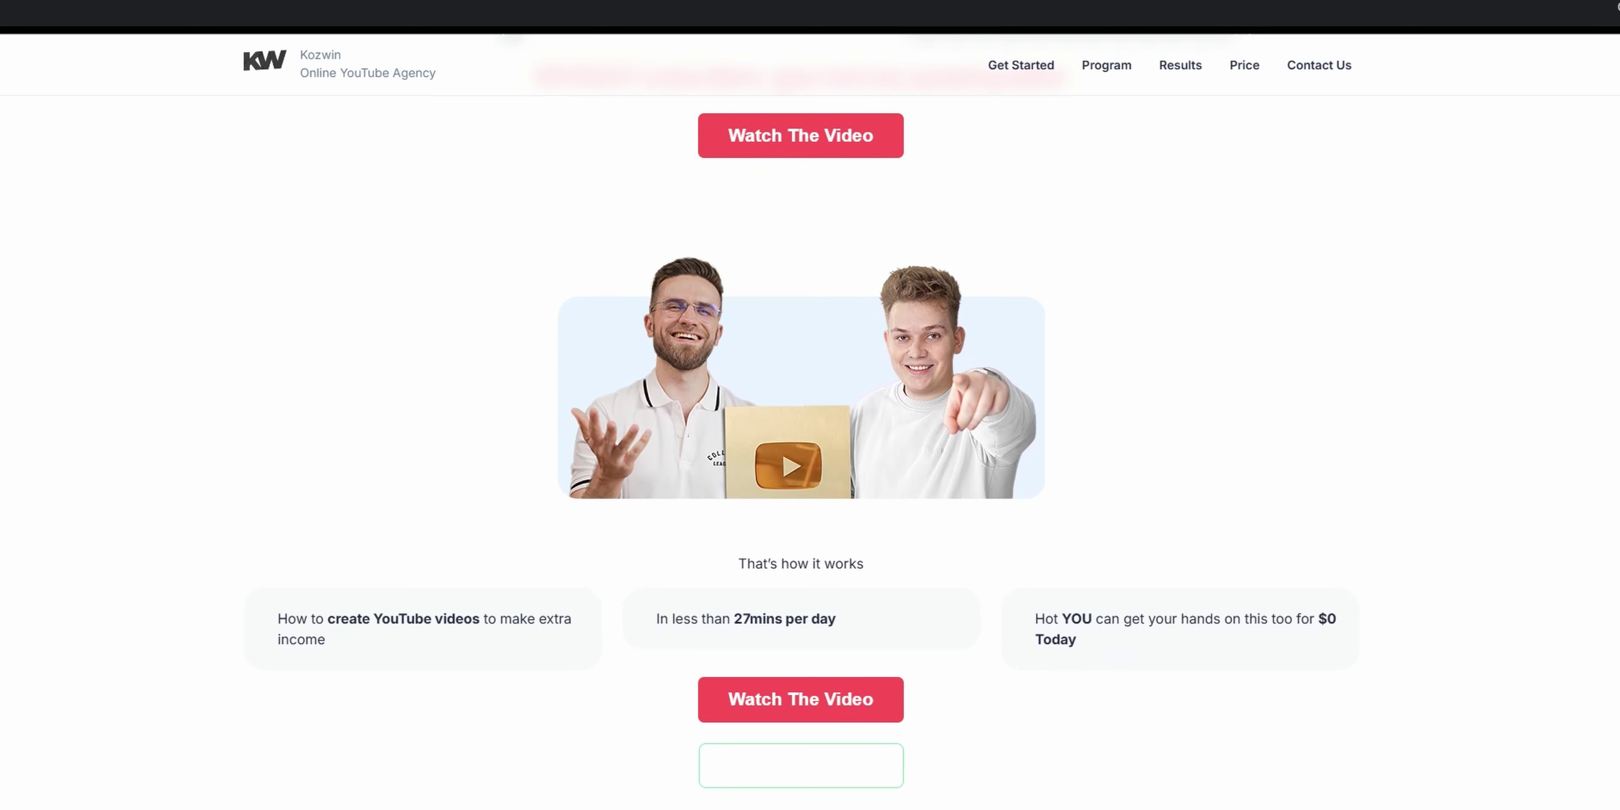
{"action": "scroll", "coordinate": [810, 440], "scroll_direction": "down", "scroll_amount": 3}
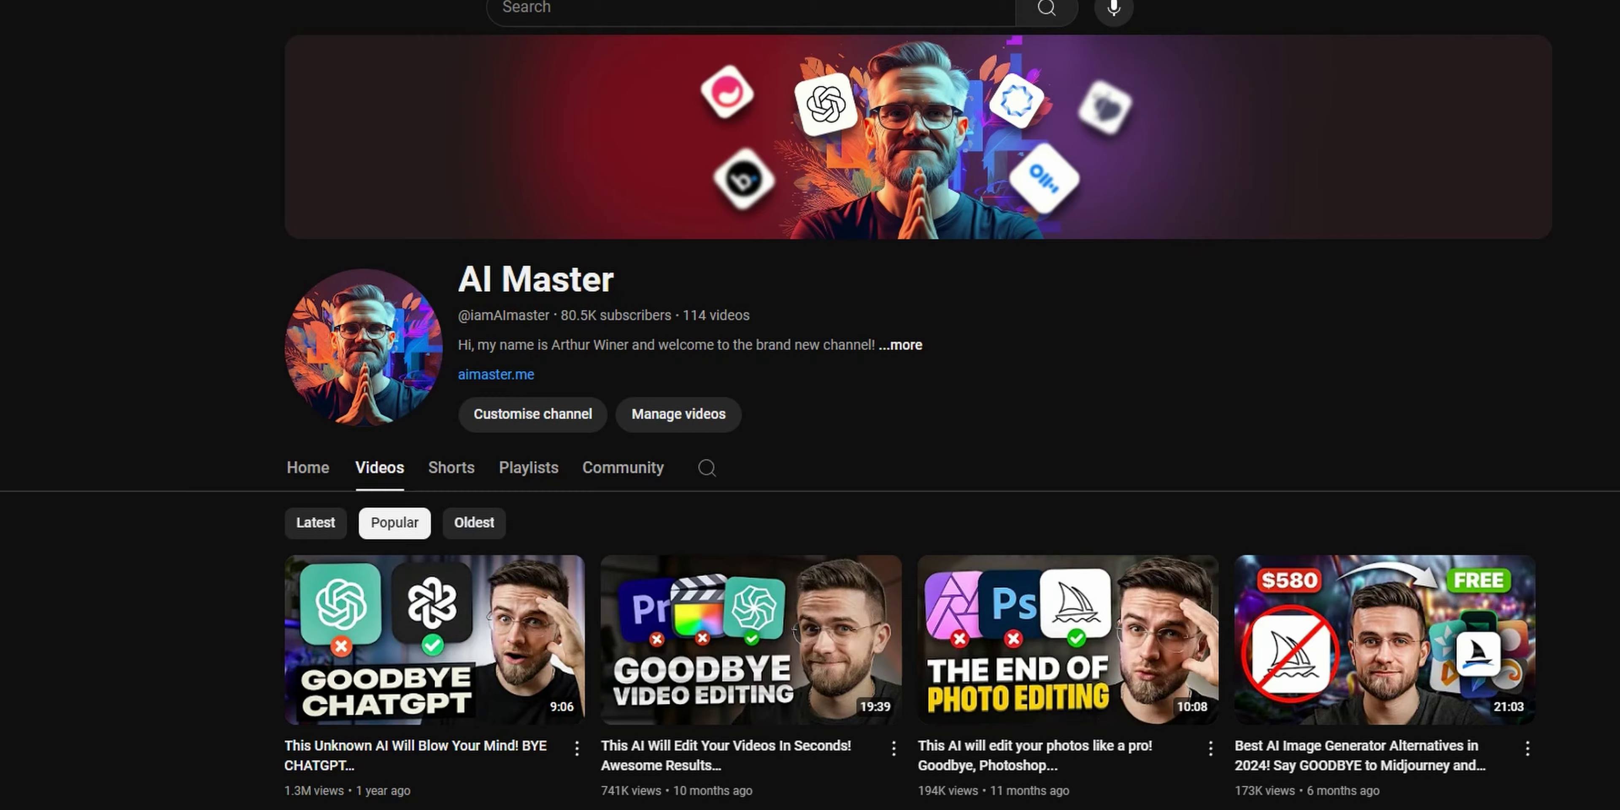
{"action": "scroll", "coordinate": [810, 440], "scroll_direction": "down", "scroll_amount": 3}
{"action": "scroll", "coordinate": [810, 440], "scroll_direction": "down", "scroll_amount": 3}
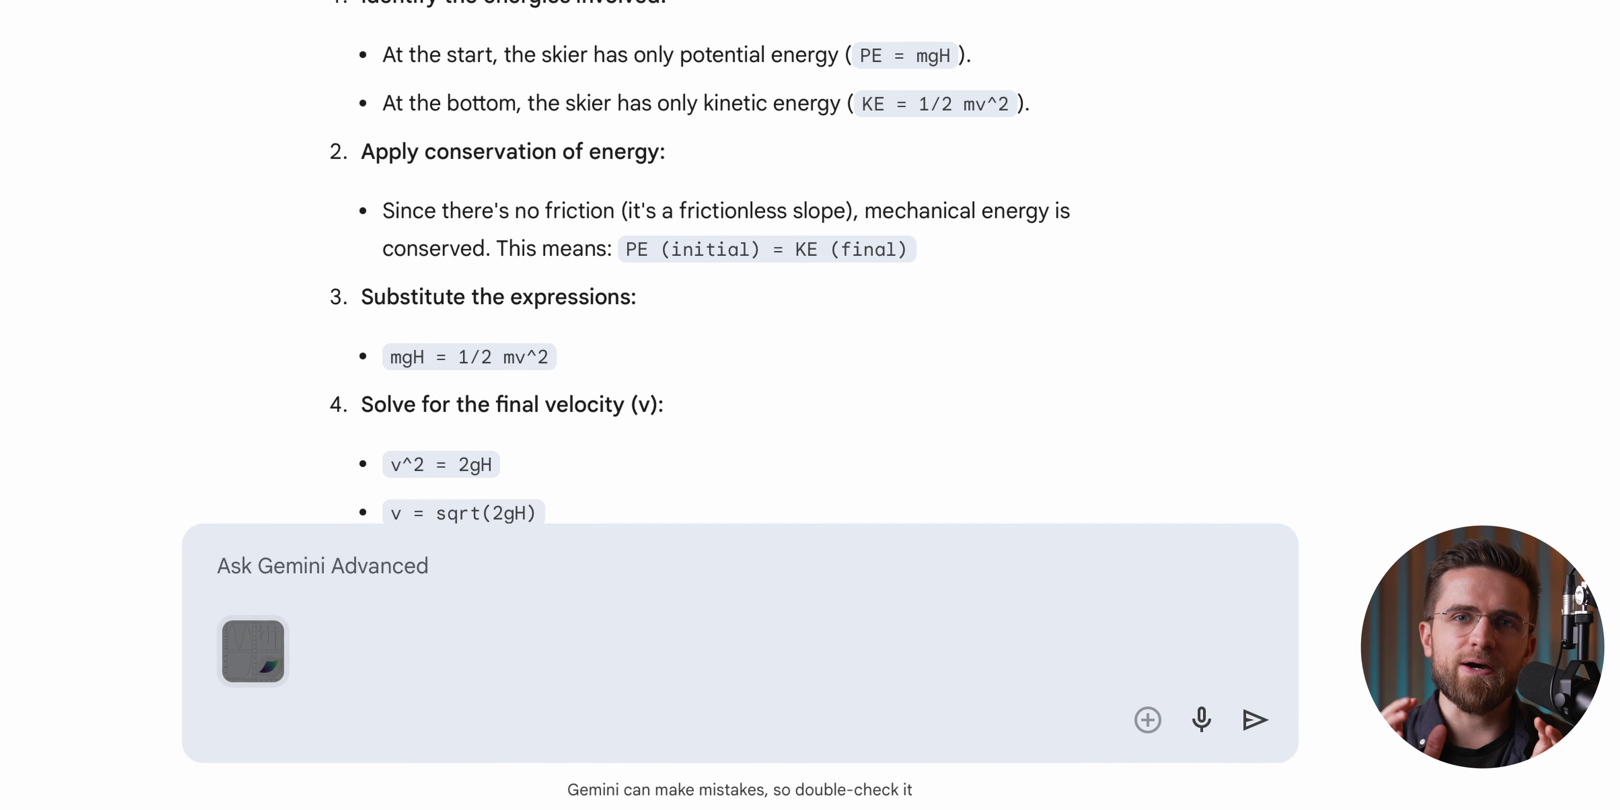
Request code rearranging the figure's subplots, with the 3D paraboloid top left and the tangent function bottom right, and ask to visualize the rearranged plots.
{"action": "type", "text": "Write code to rearrange the subplots in the figure. Put the 3d paraboloid subplot on the top left. Put the tangent function on the bottom right. For the remaining two subplots, one of them should stay in its original position and the other should fill the last spot. First describe what each subplot depicts and identify its current location. Then, explain where each subplot should go in its new location. Last write the full code for the rearranged version with the original color scheme."}
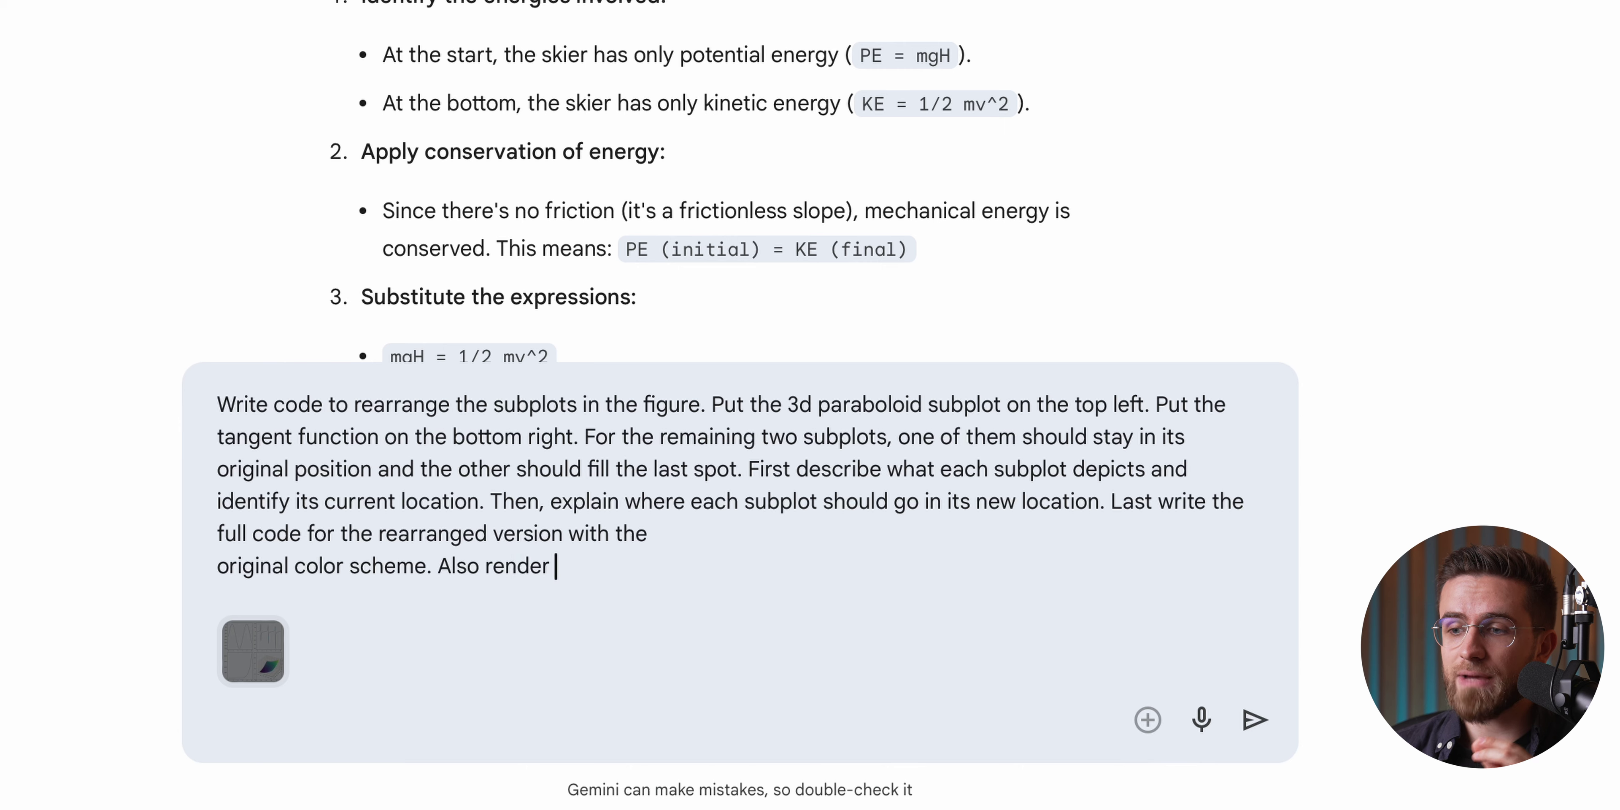
{"action": "key", "text": "Return"}
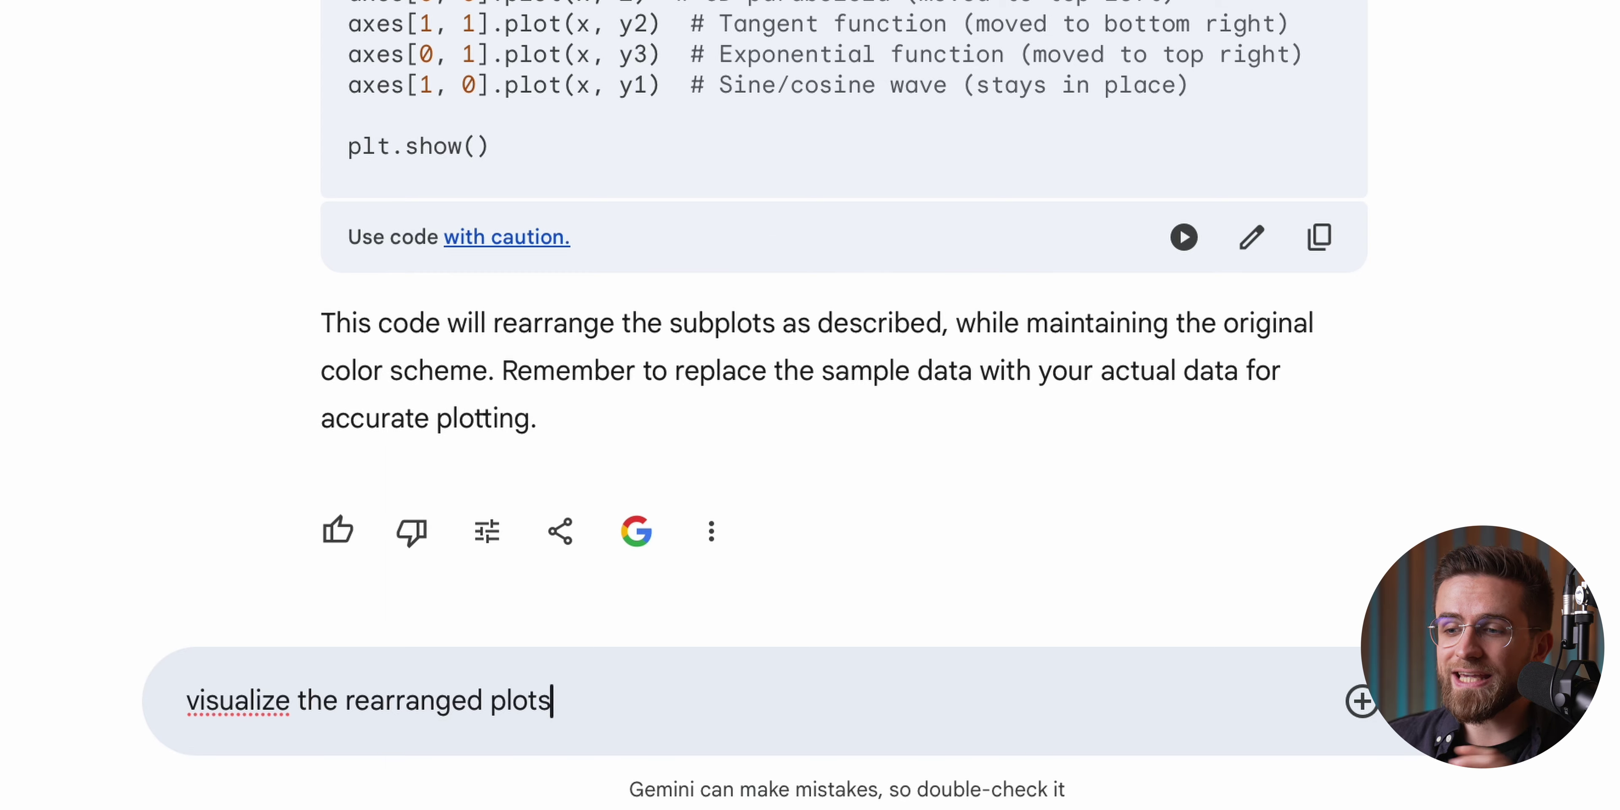
{"action": "key", "text": "Return"}
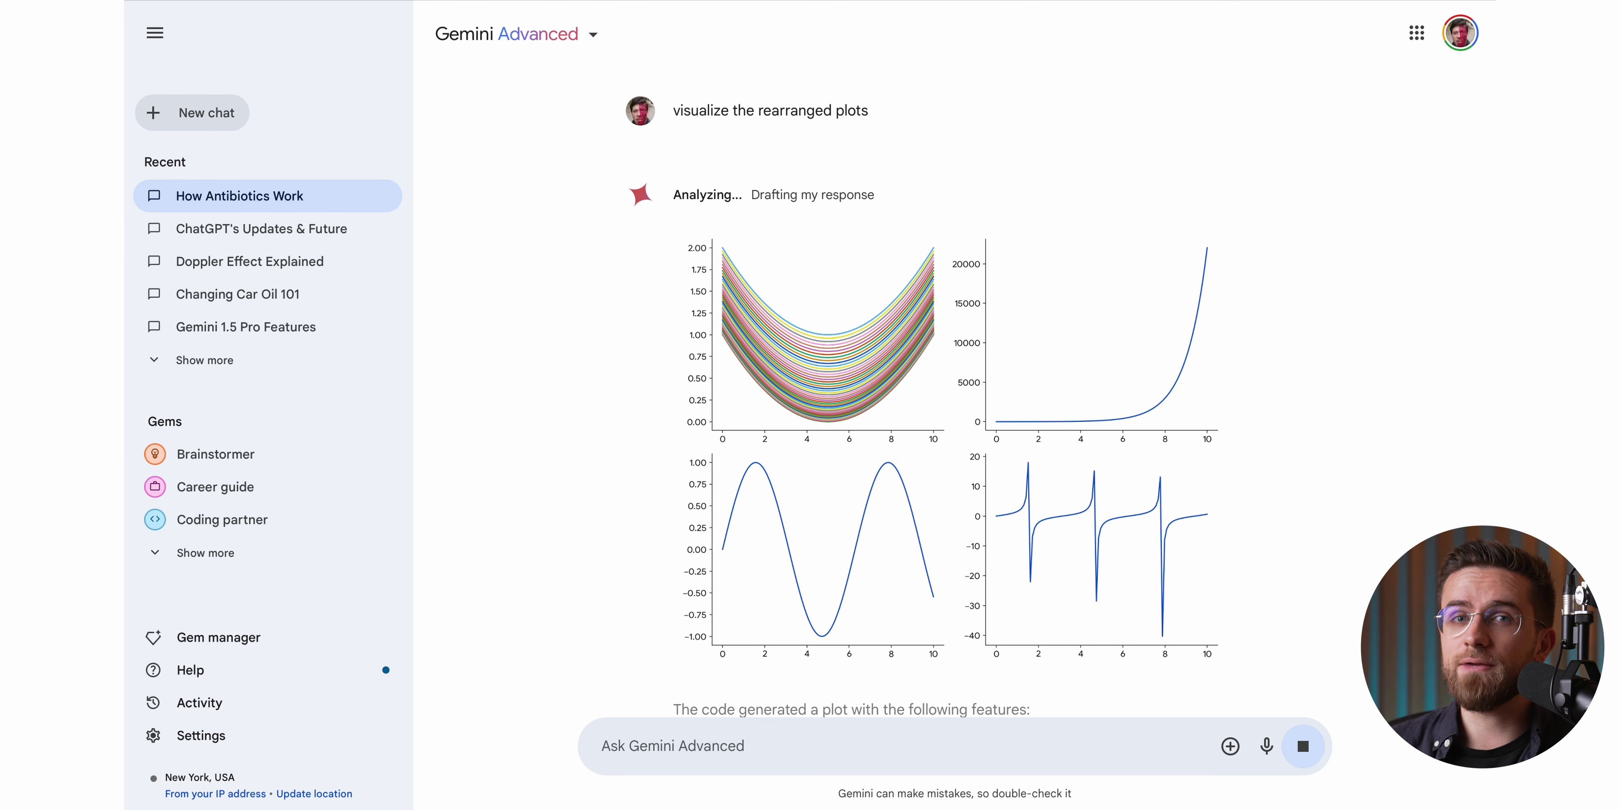
Upload the Paradise Fibers yarn image, ask "What can I do with these?", and request a couple of visual examples of items to knit using these colors.
{"action": "left_click", "coordinate": [1266, 745]}
{"action": "left_click", "coordinate": [1171, 601]}
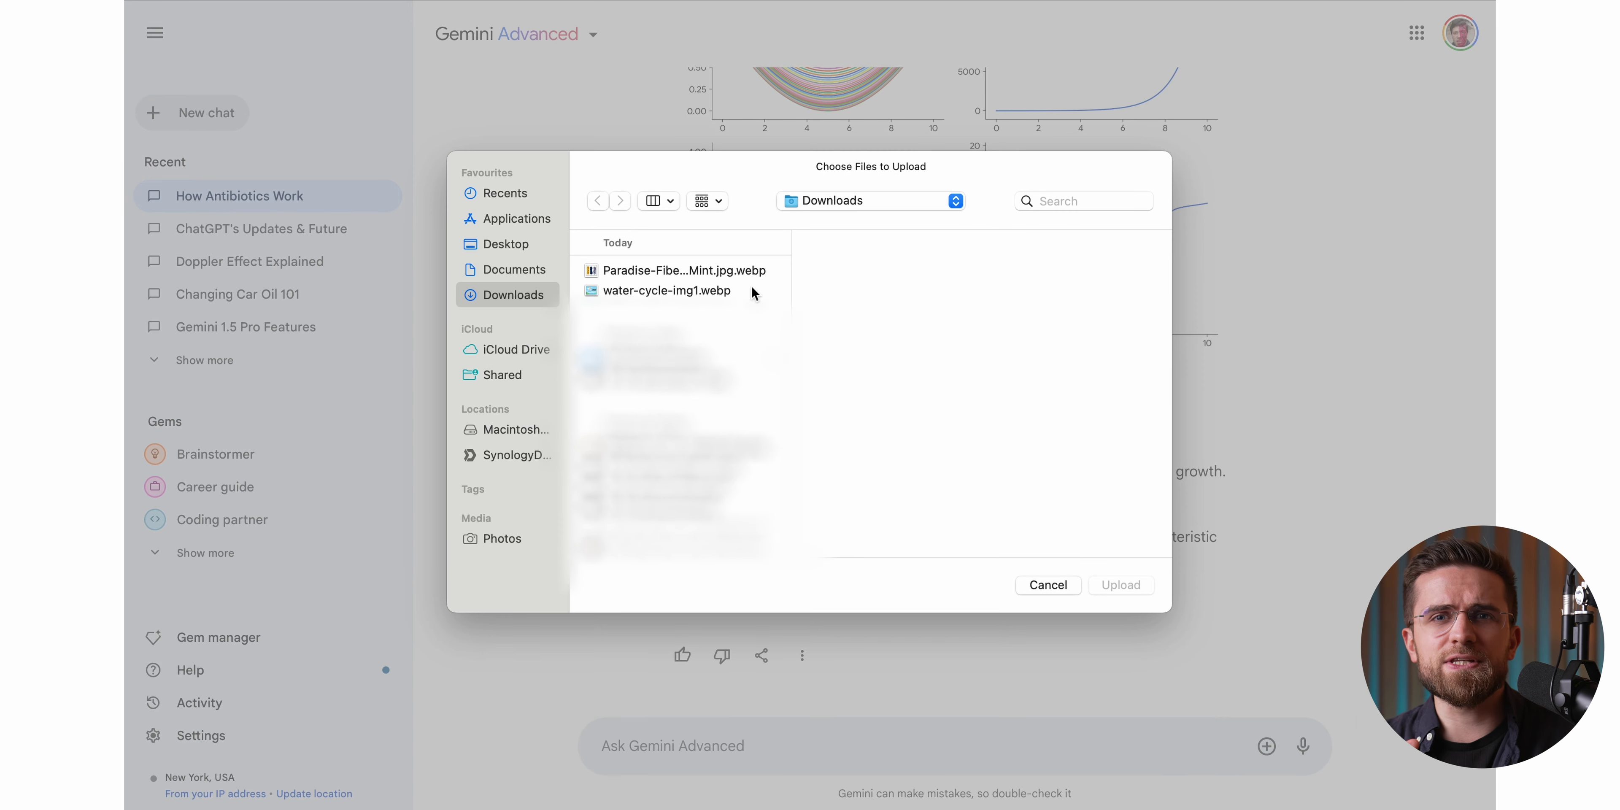
{"action": "left_click", "coordinate": [725, 271]}
{"action": "left_click", "coordinate": [1134, 586]}
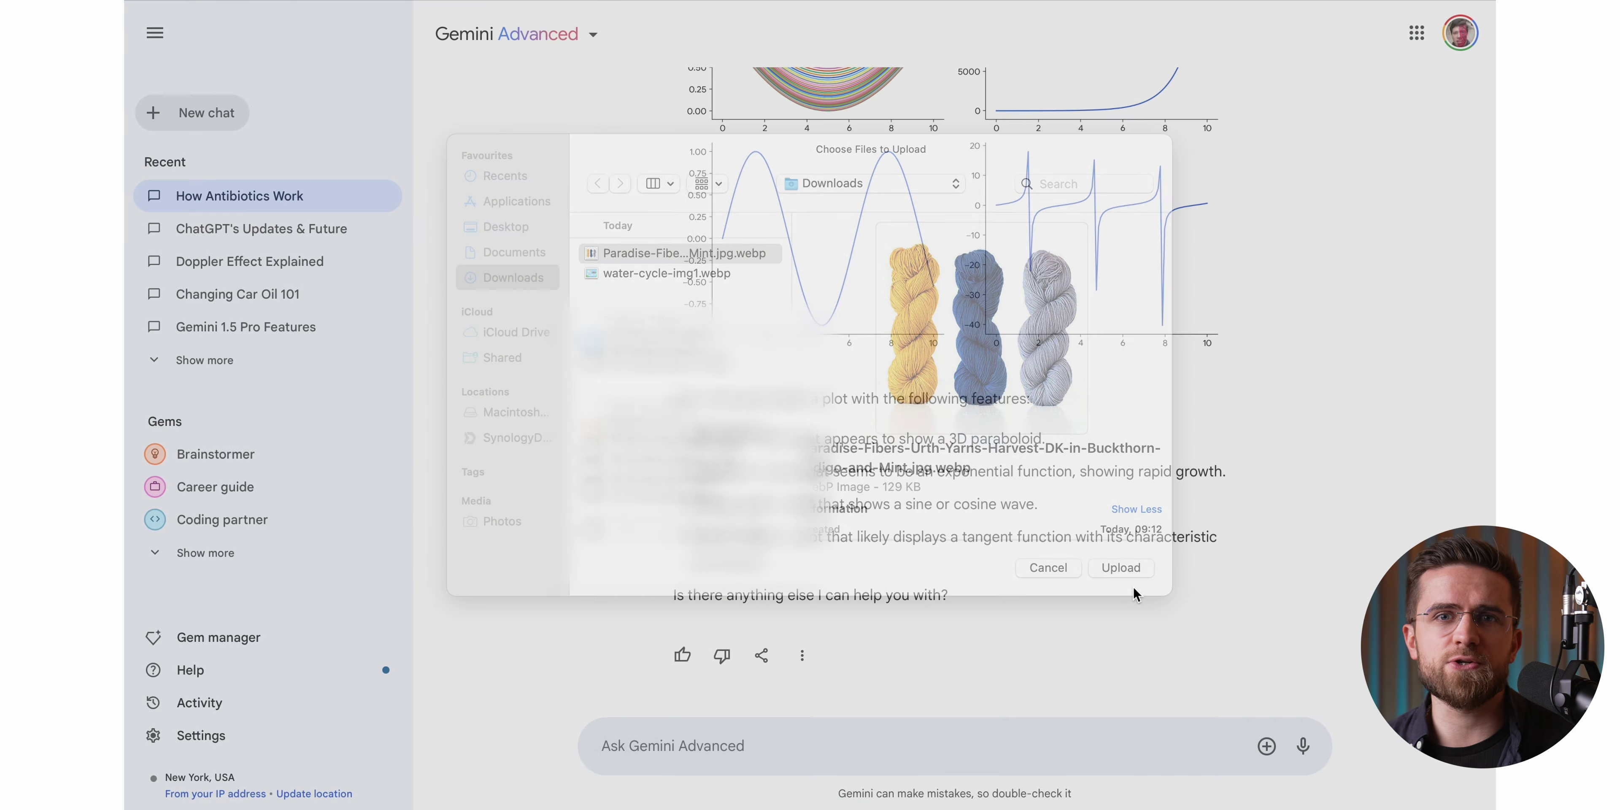
{"action": "type", "text": "What"}
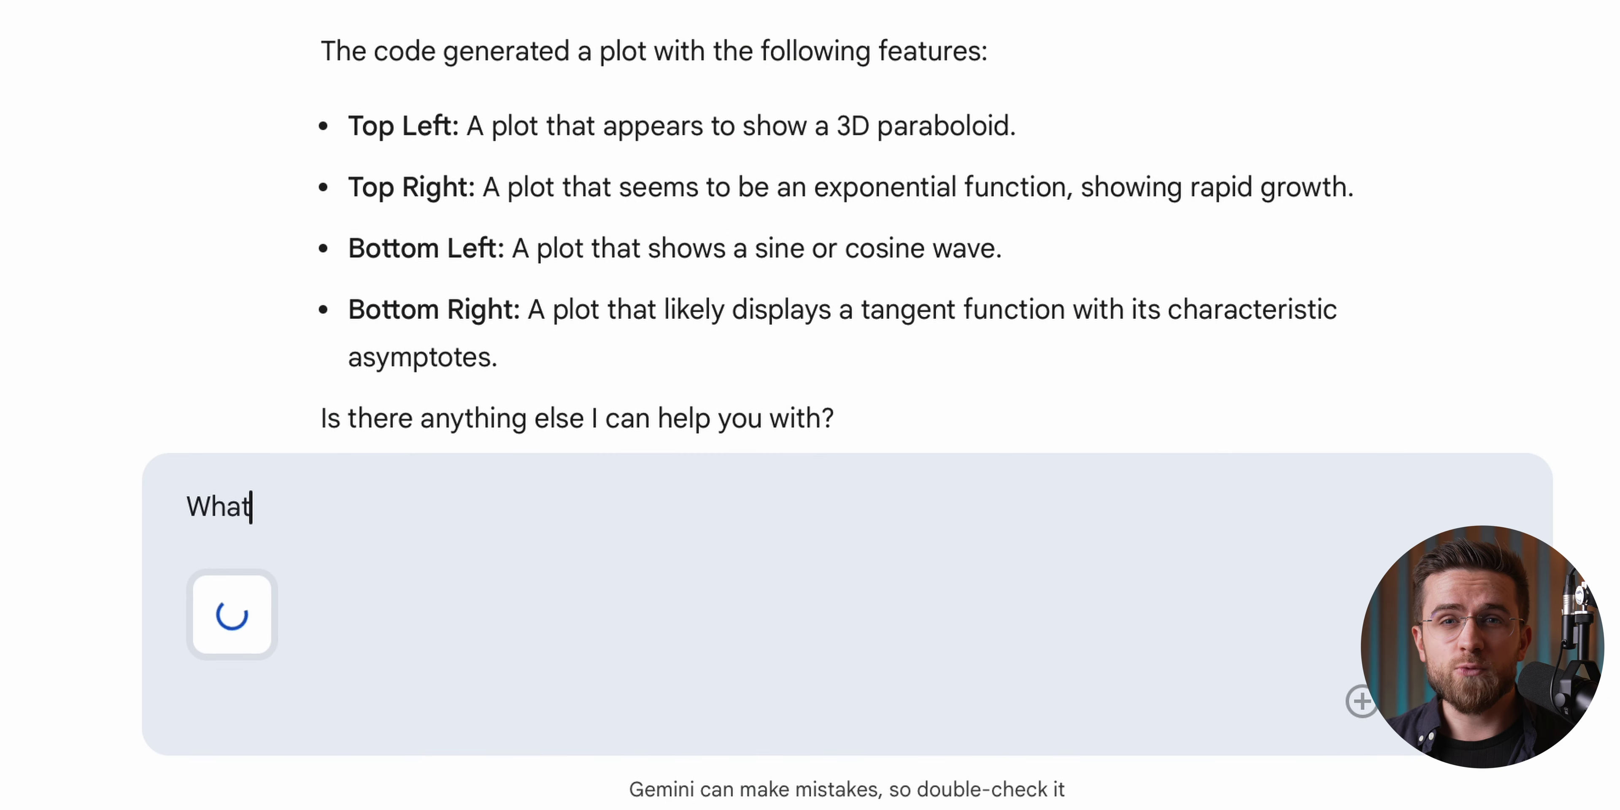
{"action": "type", "text": " can I do with these?"}
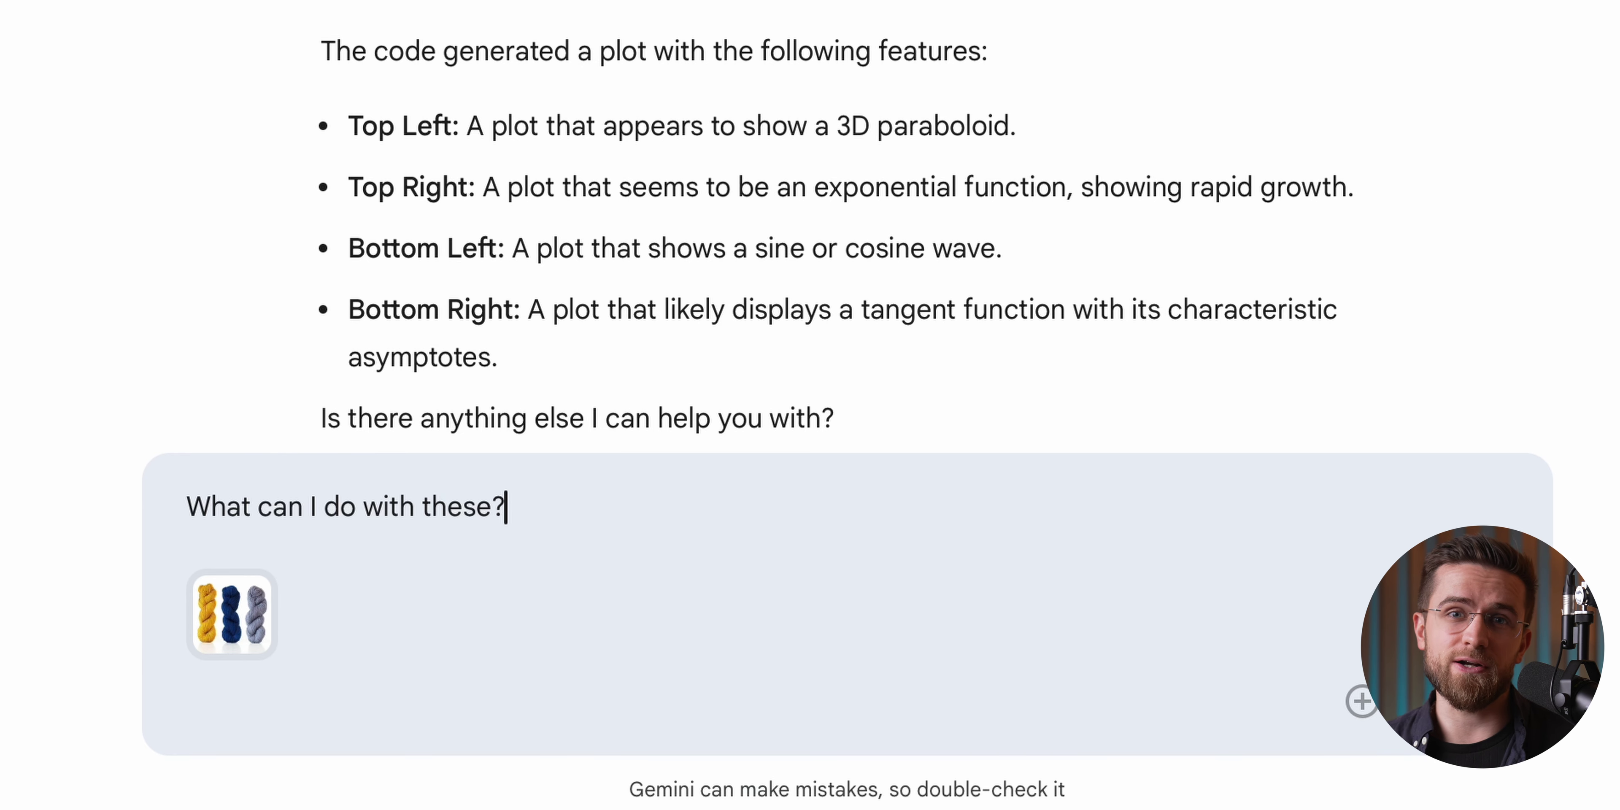
{"action": "key", "text": "Return"}
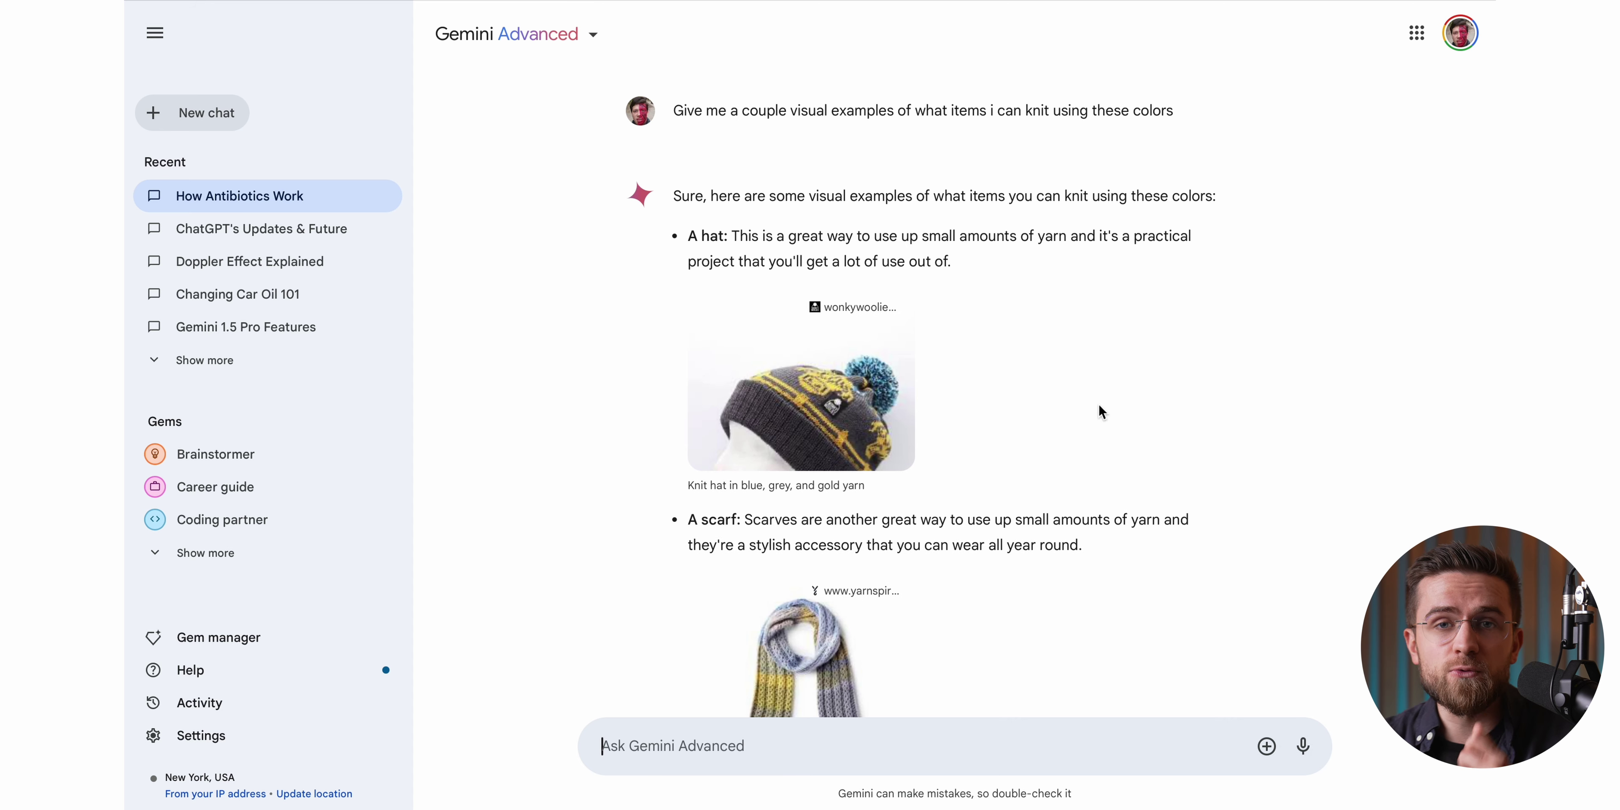
{"action": "scroll", "coordinate": [1051, 423], "scroll_direction": "down", "scroll_amount": 8}
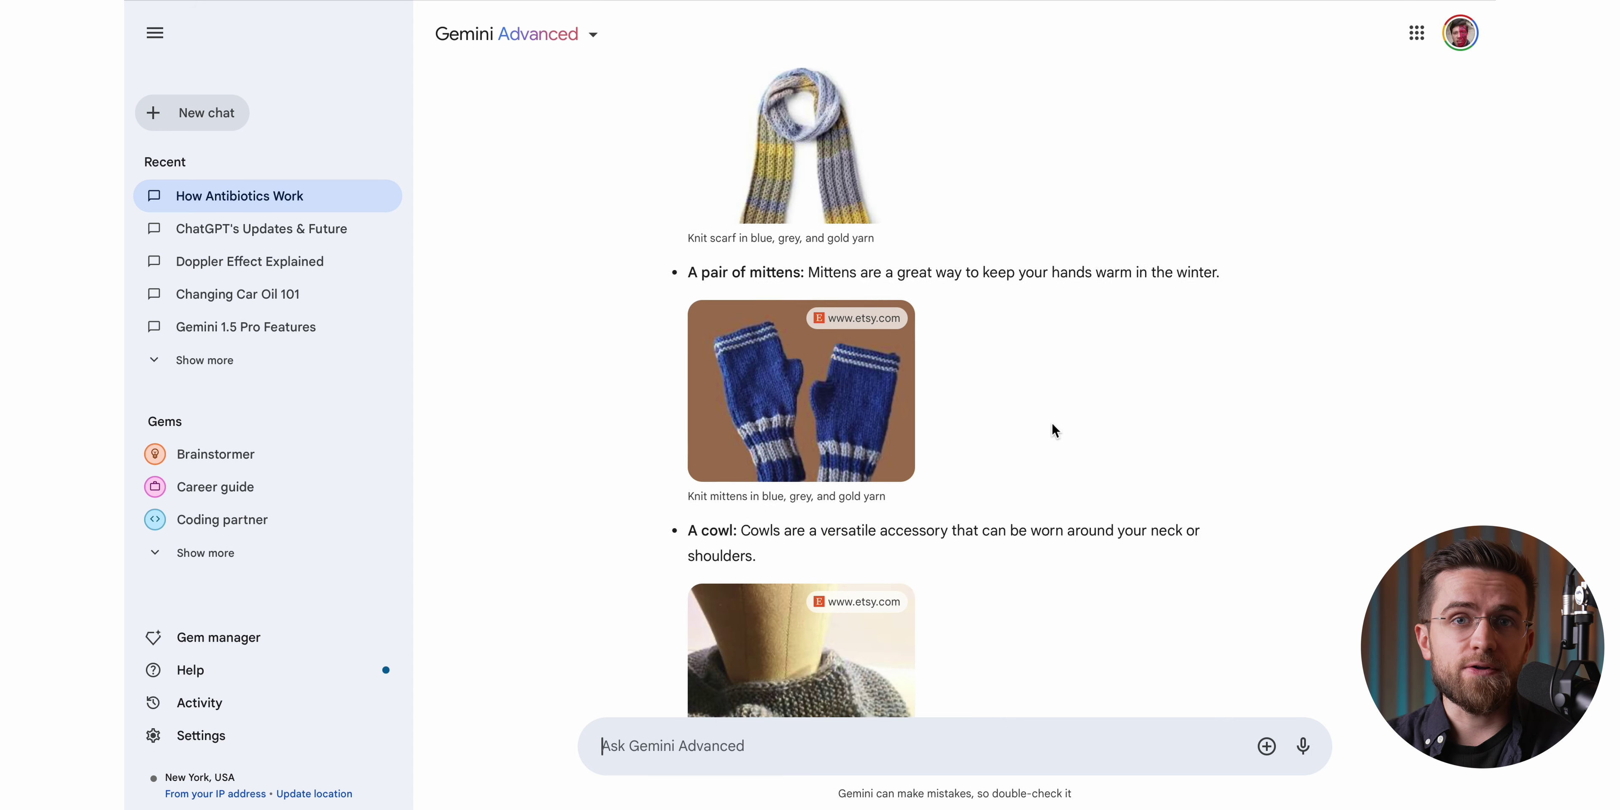
{"action": "scroll", "coordinate": [1052, 425], "scroll_direction": "down", "scroll_amount": 2}
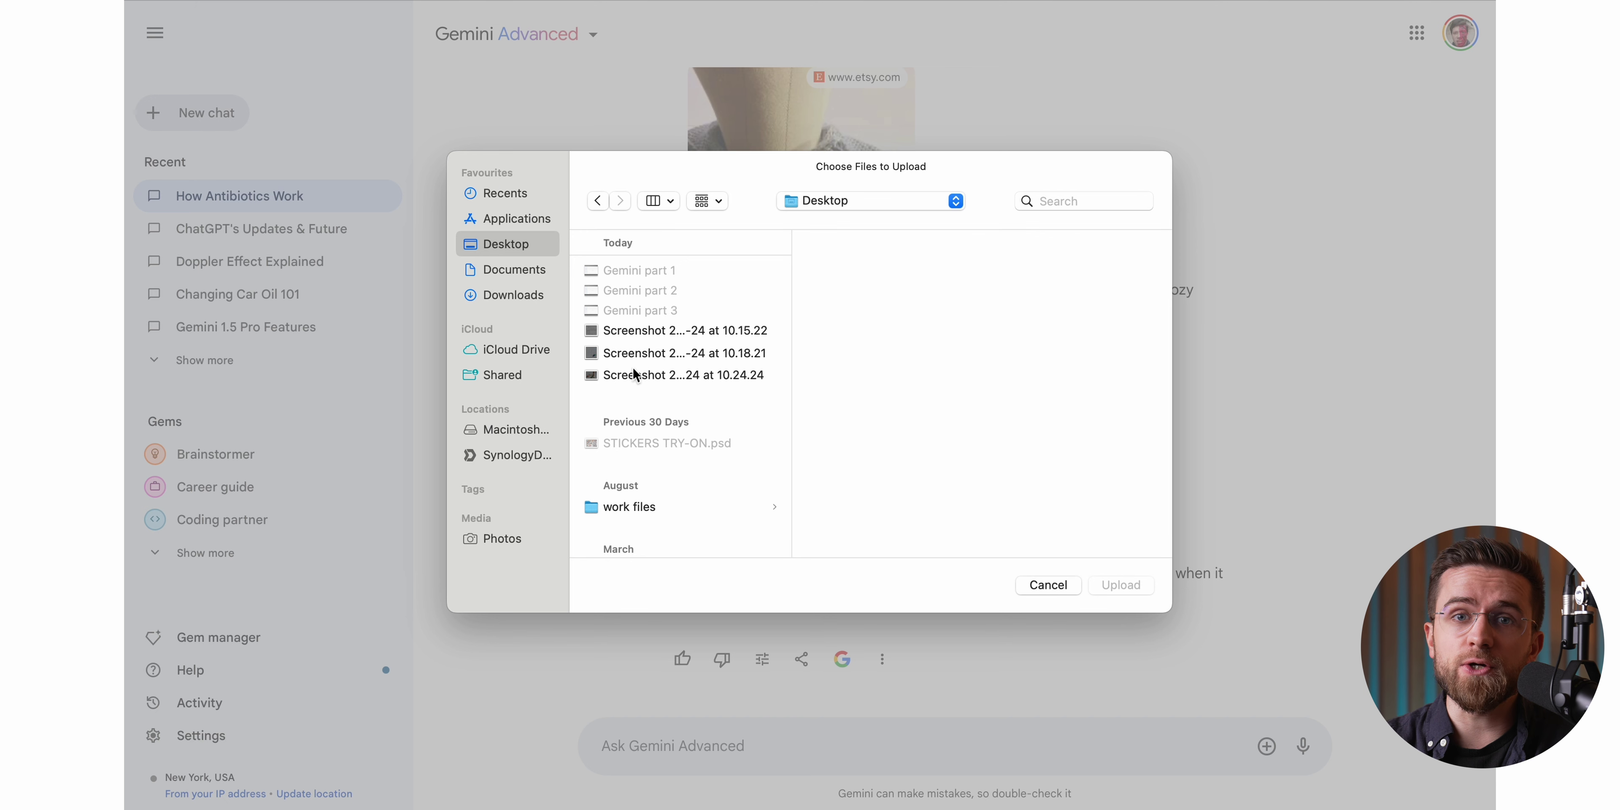
Upload the Desktop screenshot from 10.24.24 and ask "What's the first step to make a veggie" item with these ingredients.
{"action": "left_click", "coordinate": [635, 375]}
{"action": "left_click", "coordinate": [1120, 584]}
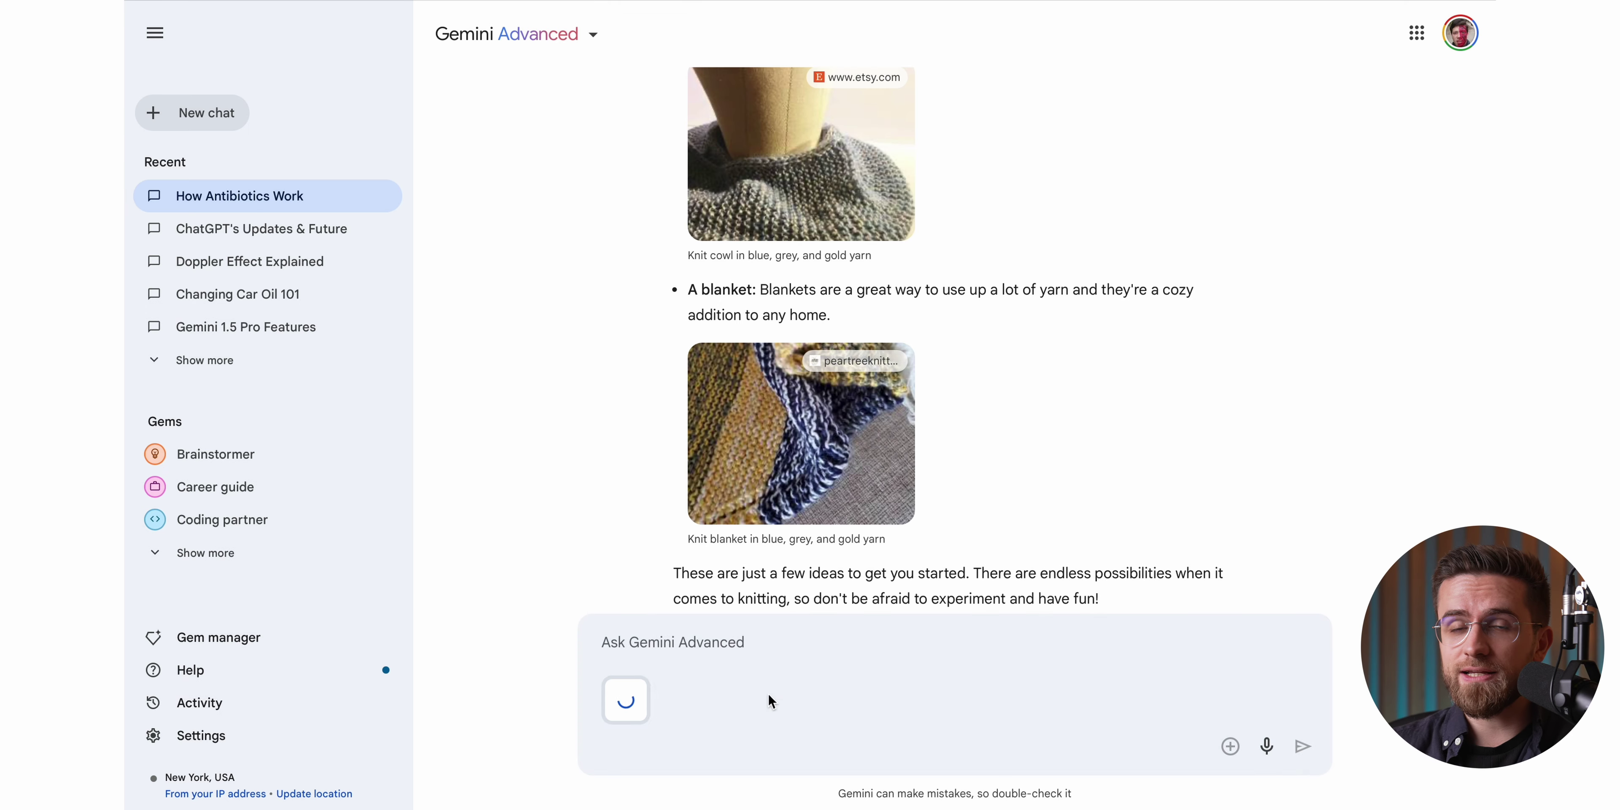
{"action": "type", "text": "What's the first?"}
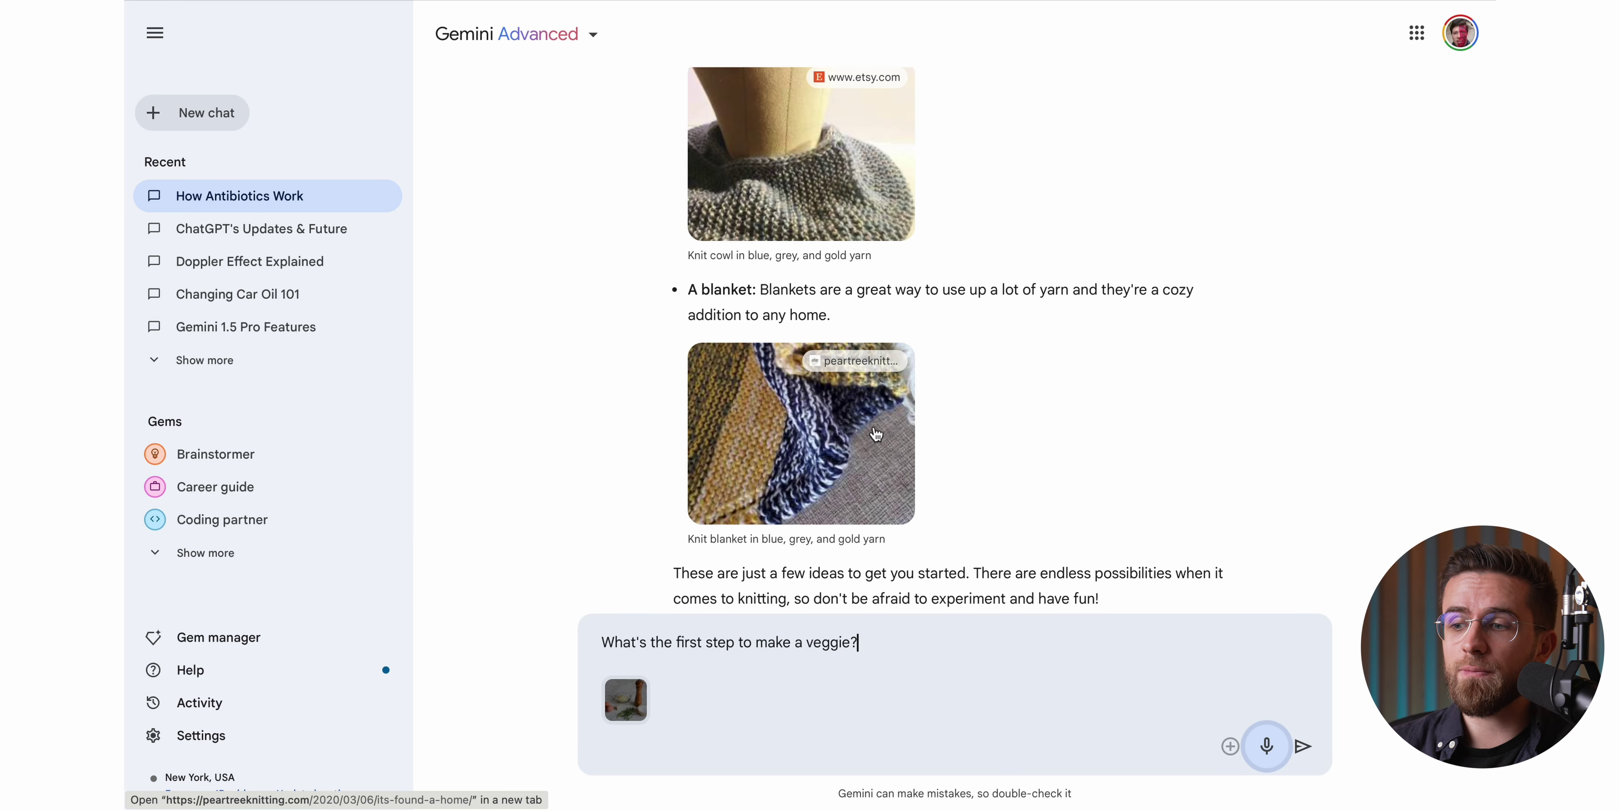
{"action": "type", "text": " these ingredients"}
{"action": "left_click", "coordinate": [1303, 746]}
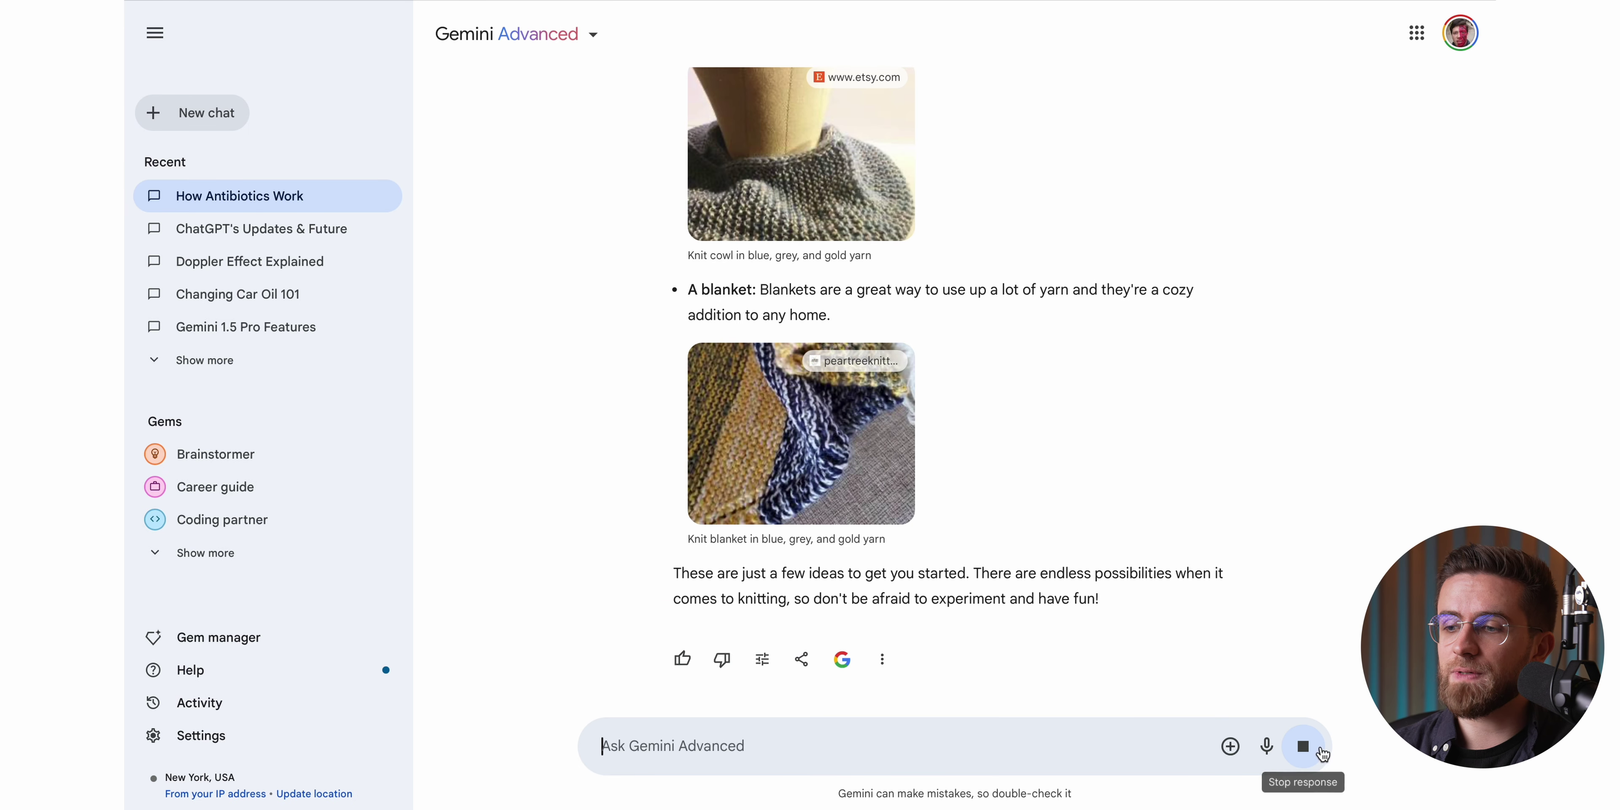